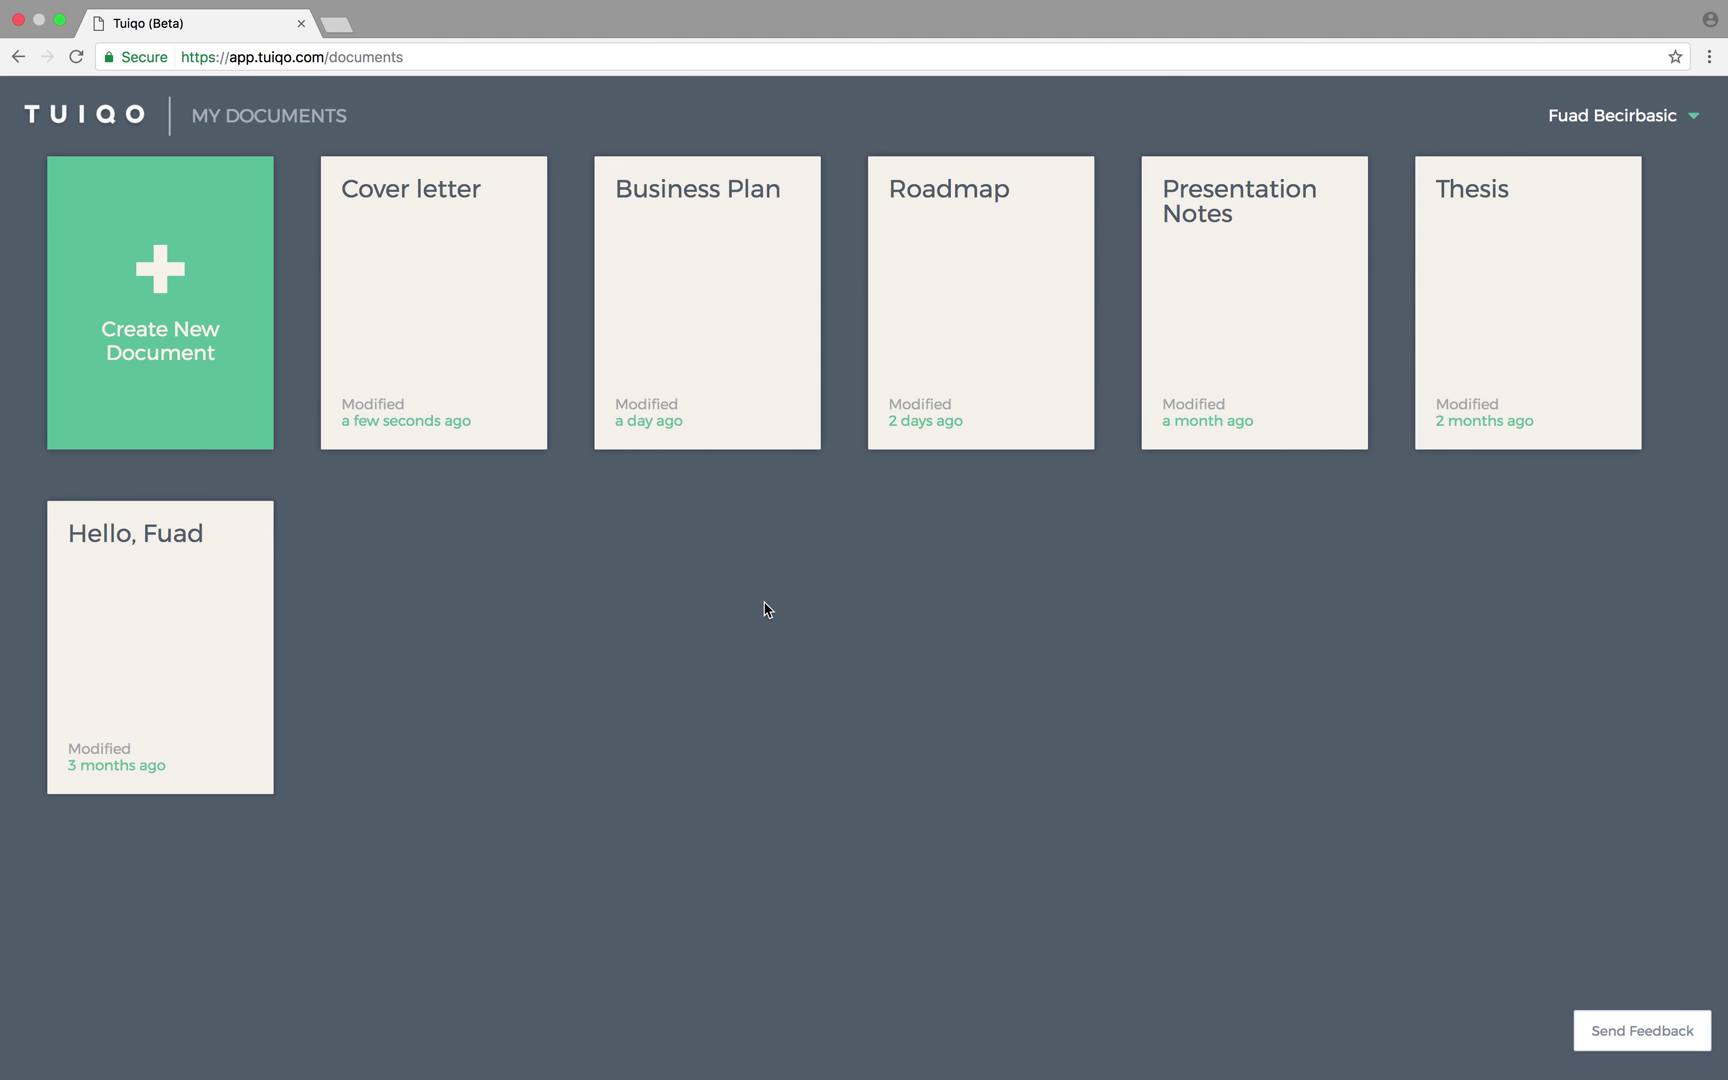
Open the Cover letter document and look through the whole letter
click(441, 200)
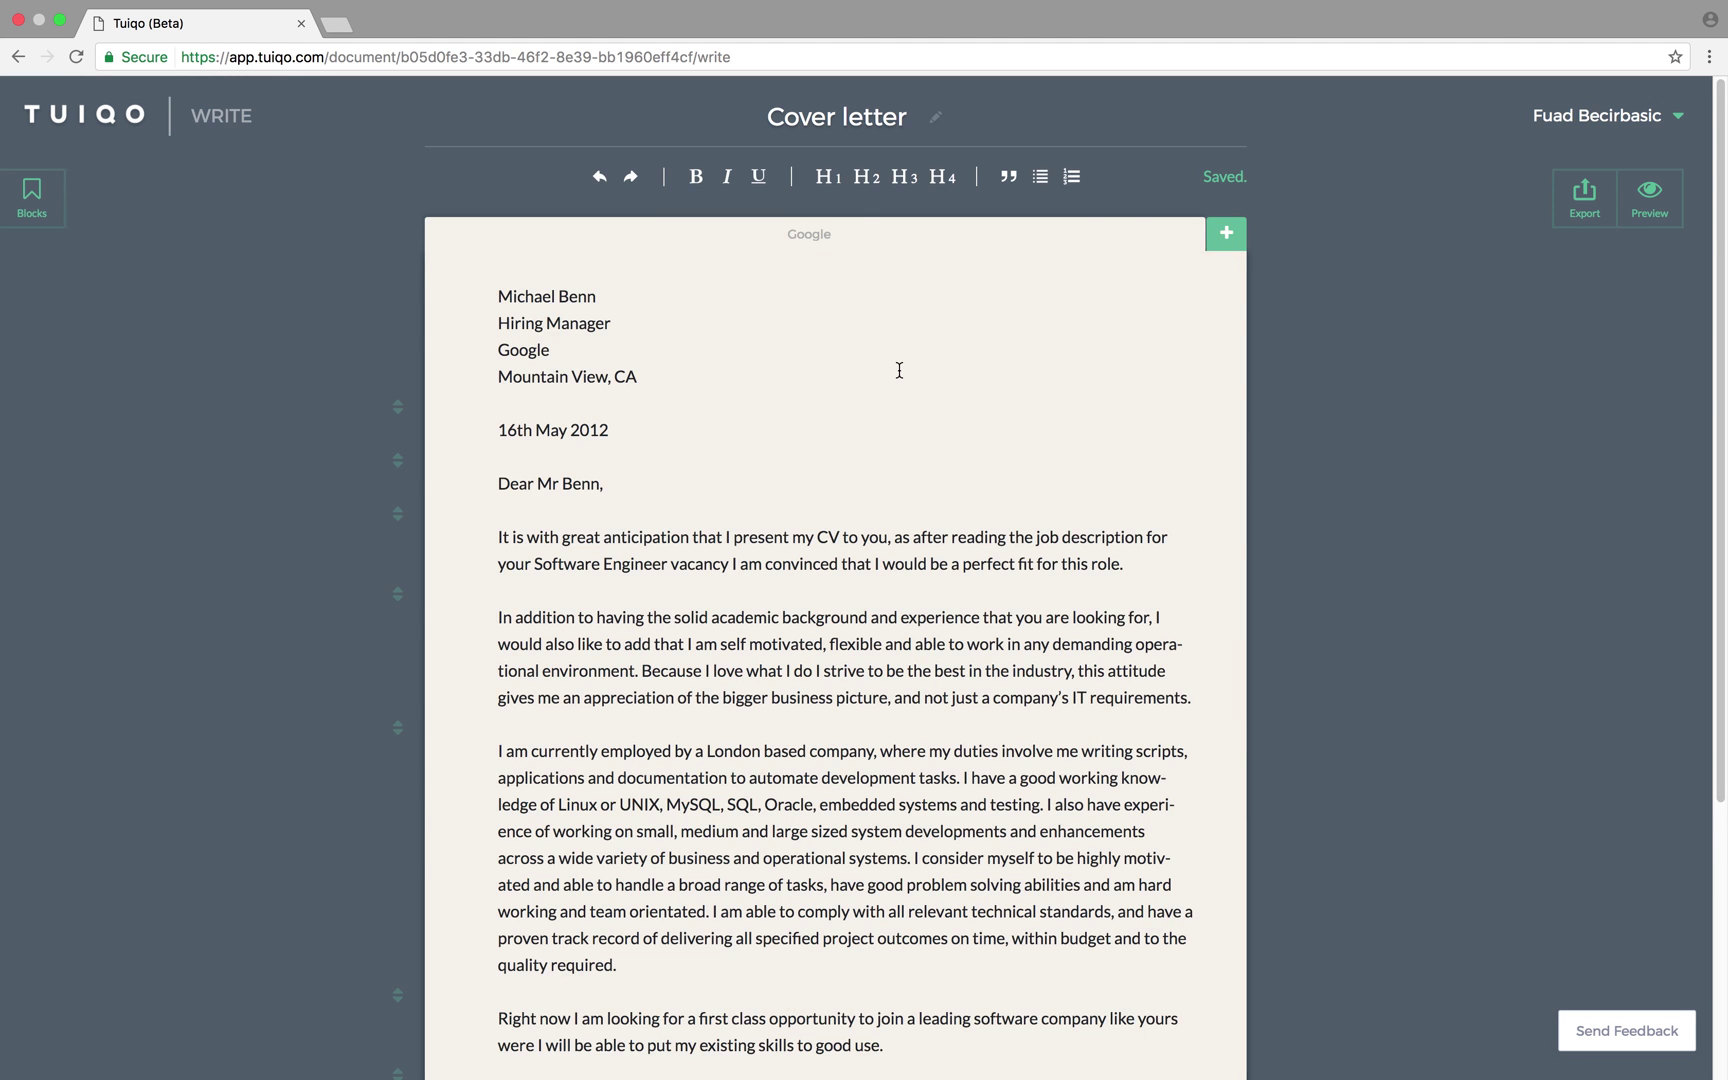
scroll(899, 370, down, 5)
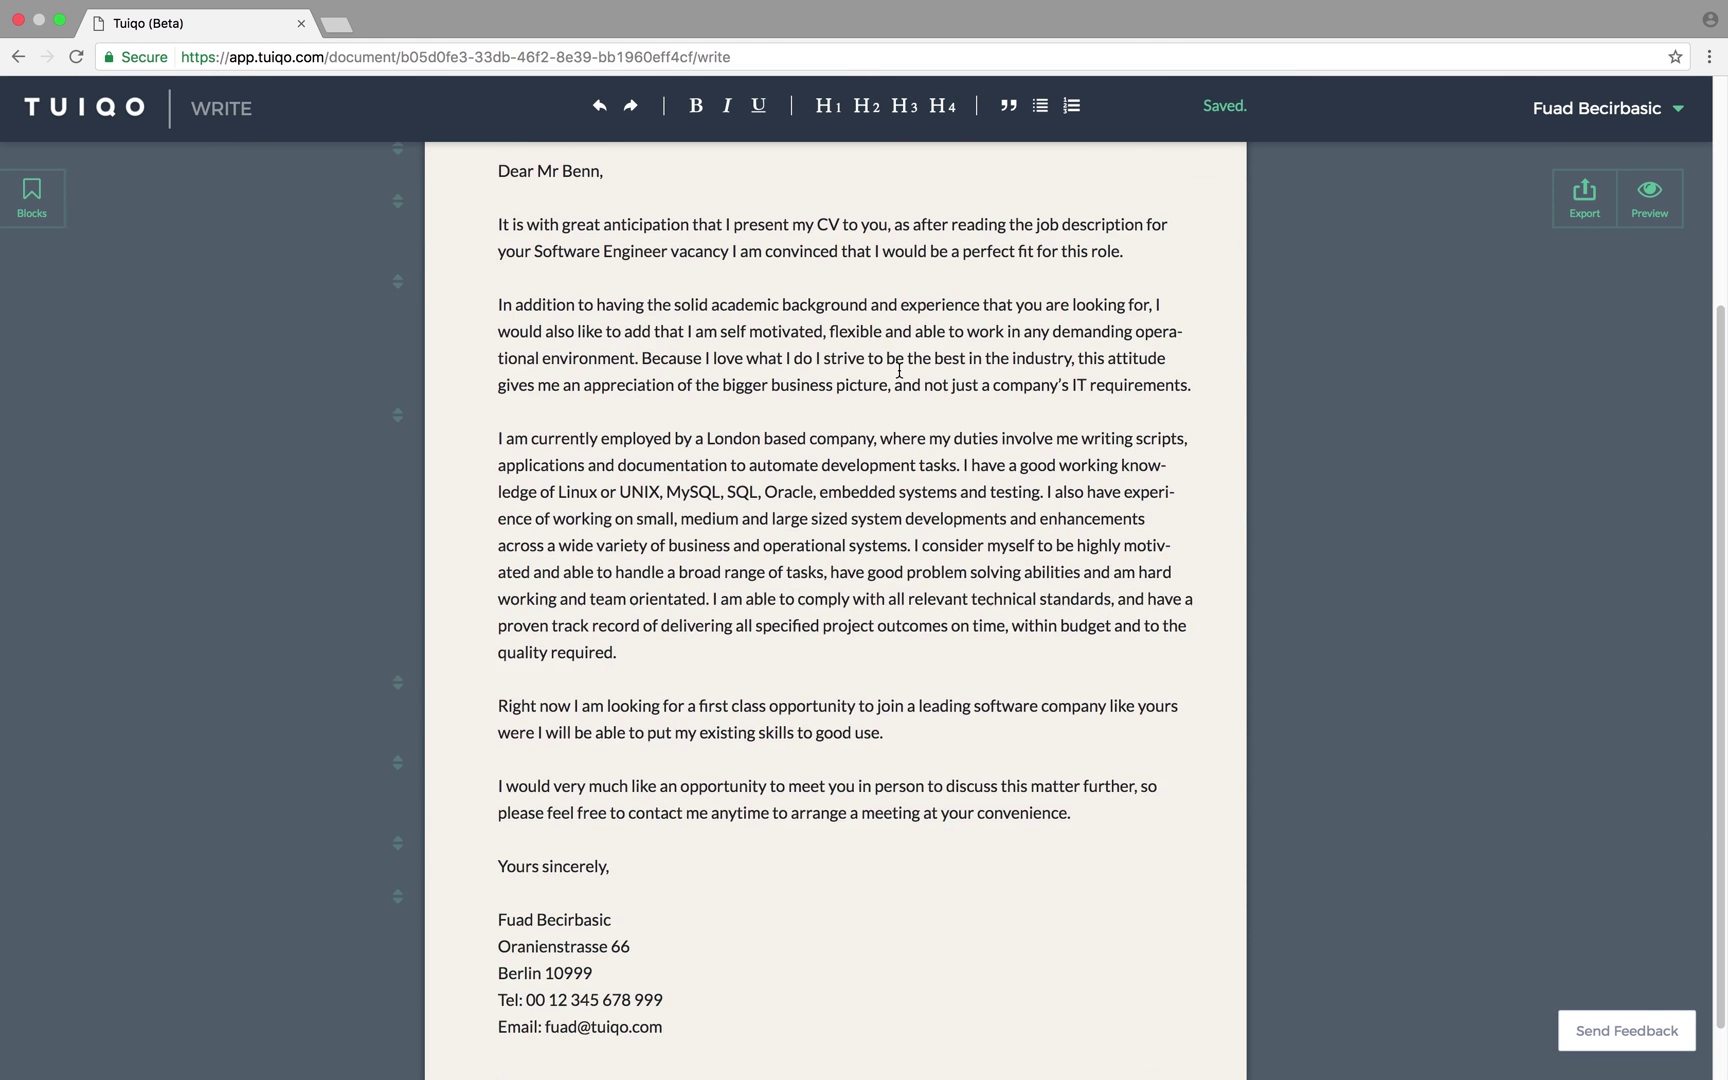
scroll(899, 370, up, 5)
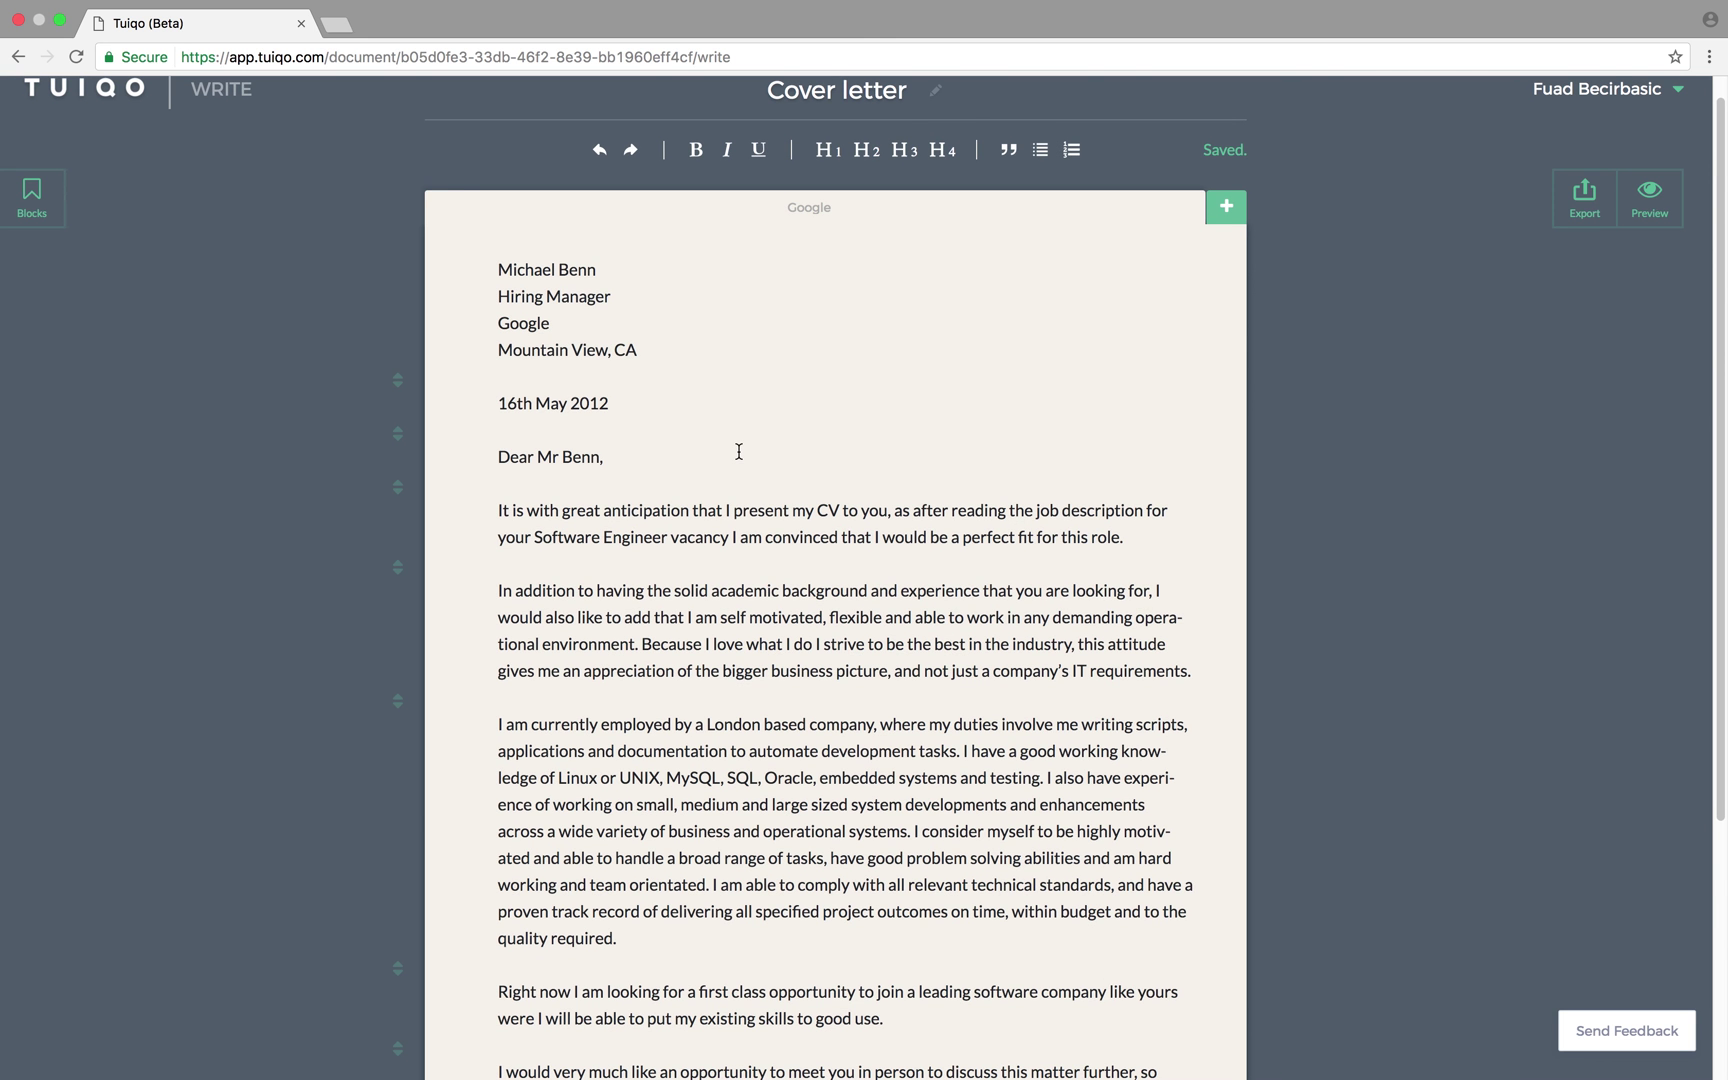
scroll(682, 469, down, 3)
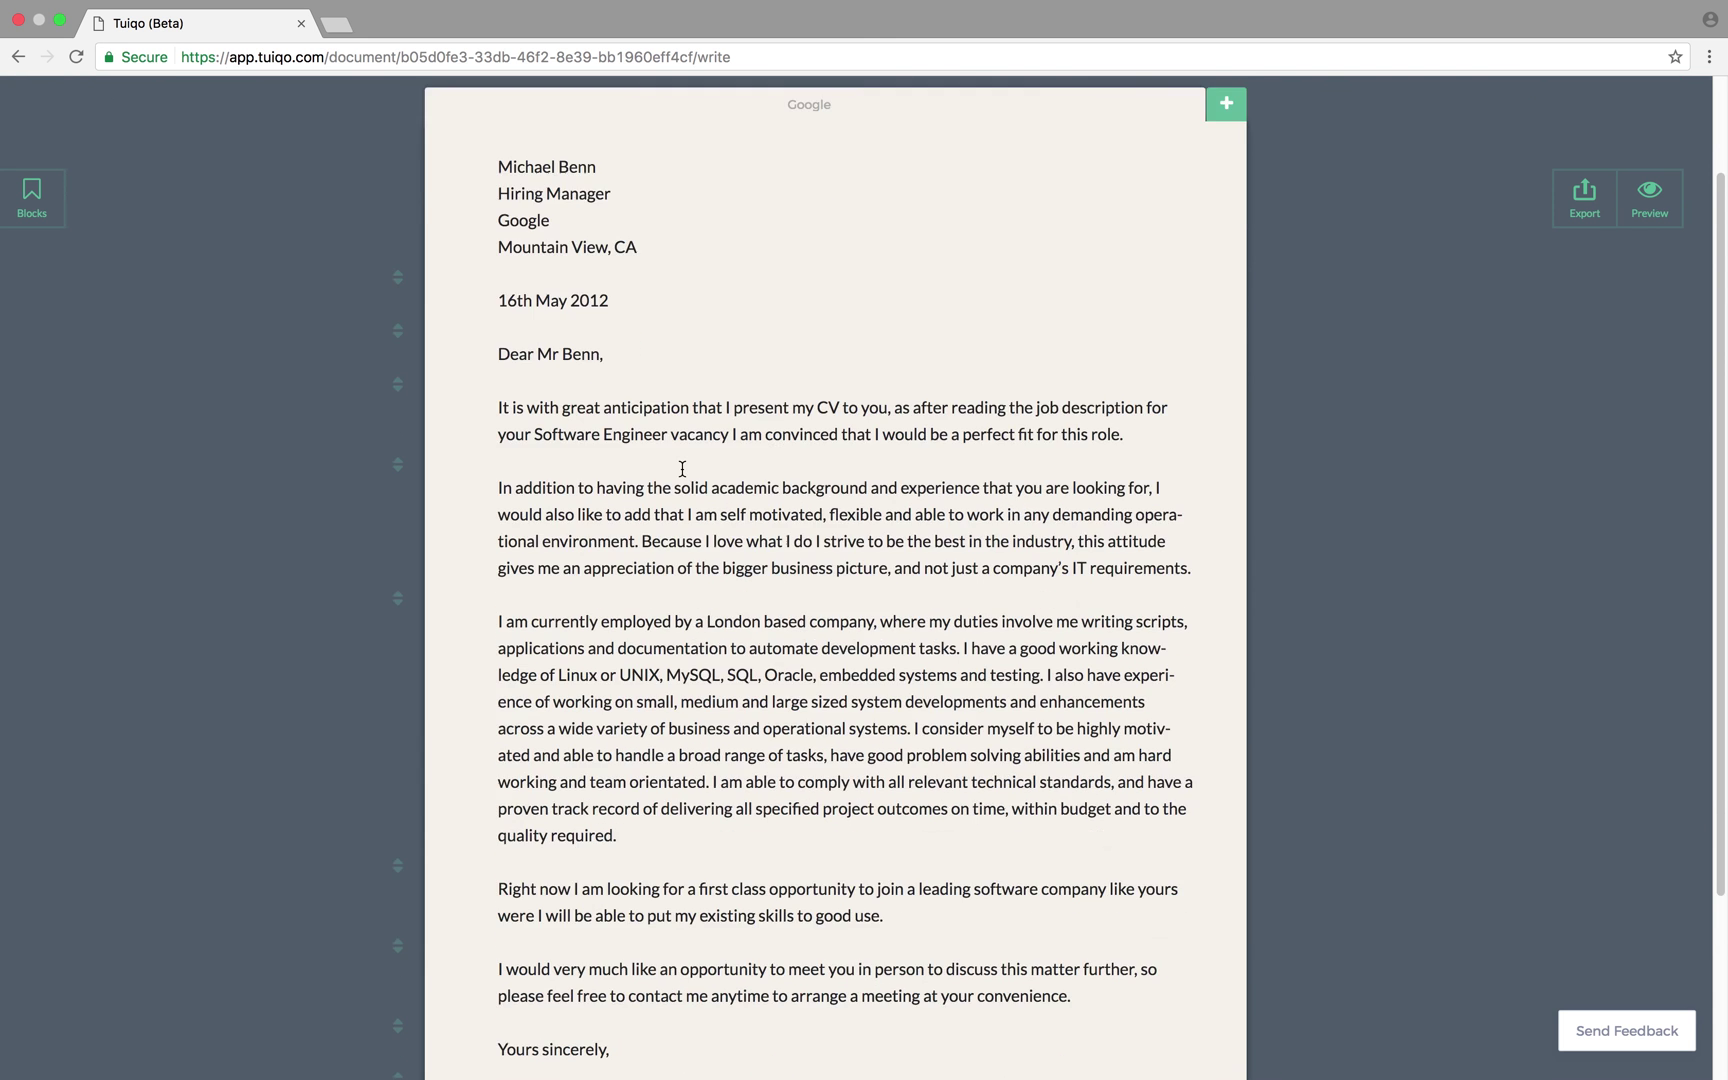
scroll(682, 469, up, 1)
scroll(682, 469, up, 2)
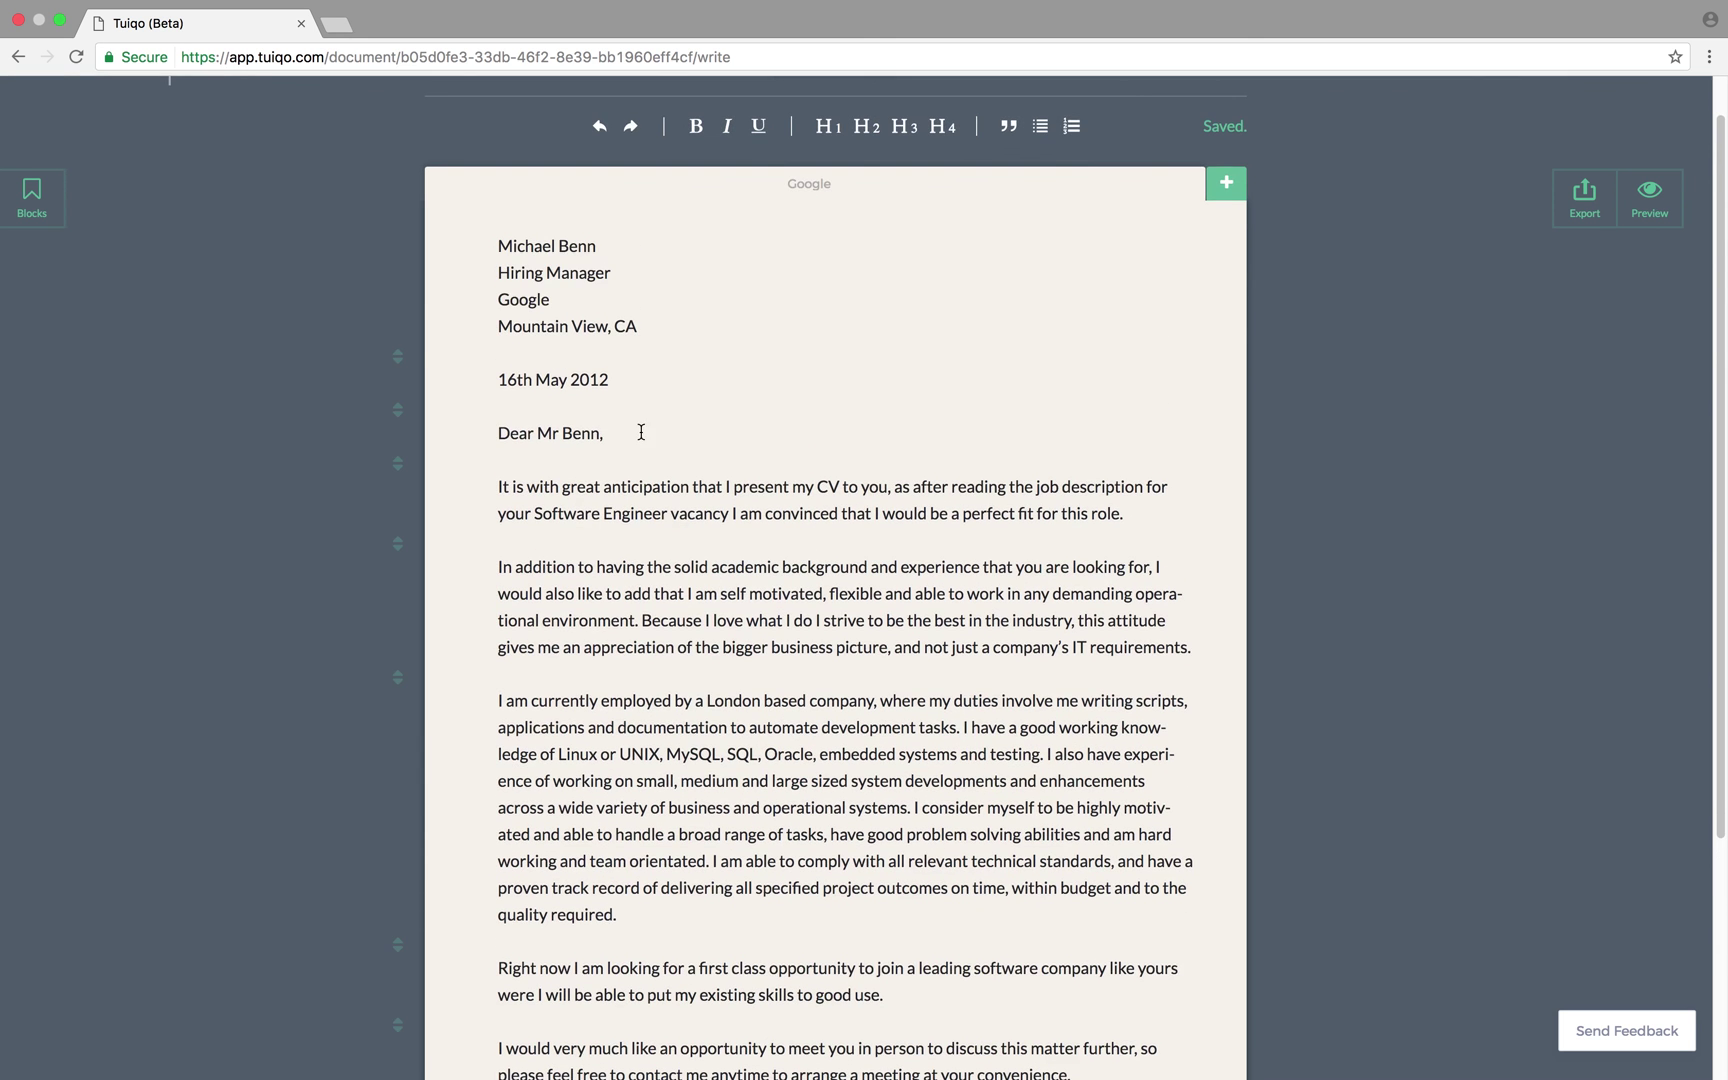
Split the letter after the salutation so the addressee, date and greeting form a separate block
click(614, 428)
shift+click(518, 219)
click(605, 393)
click(399, 468)
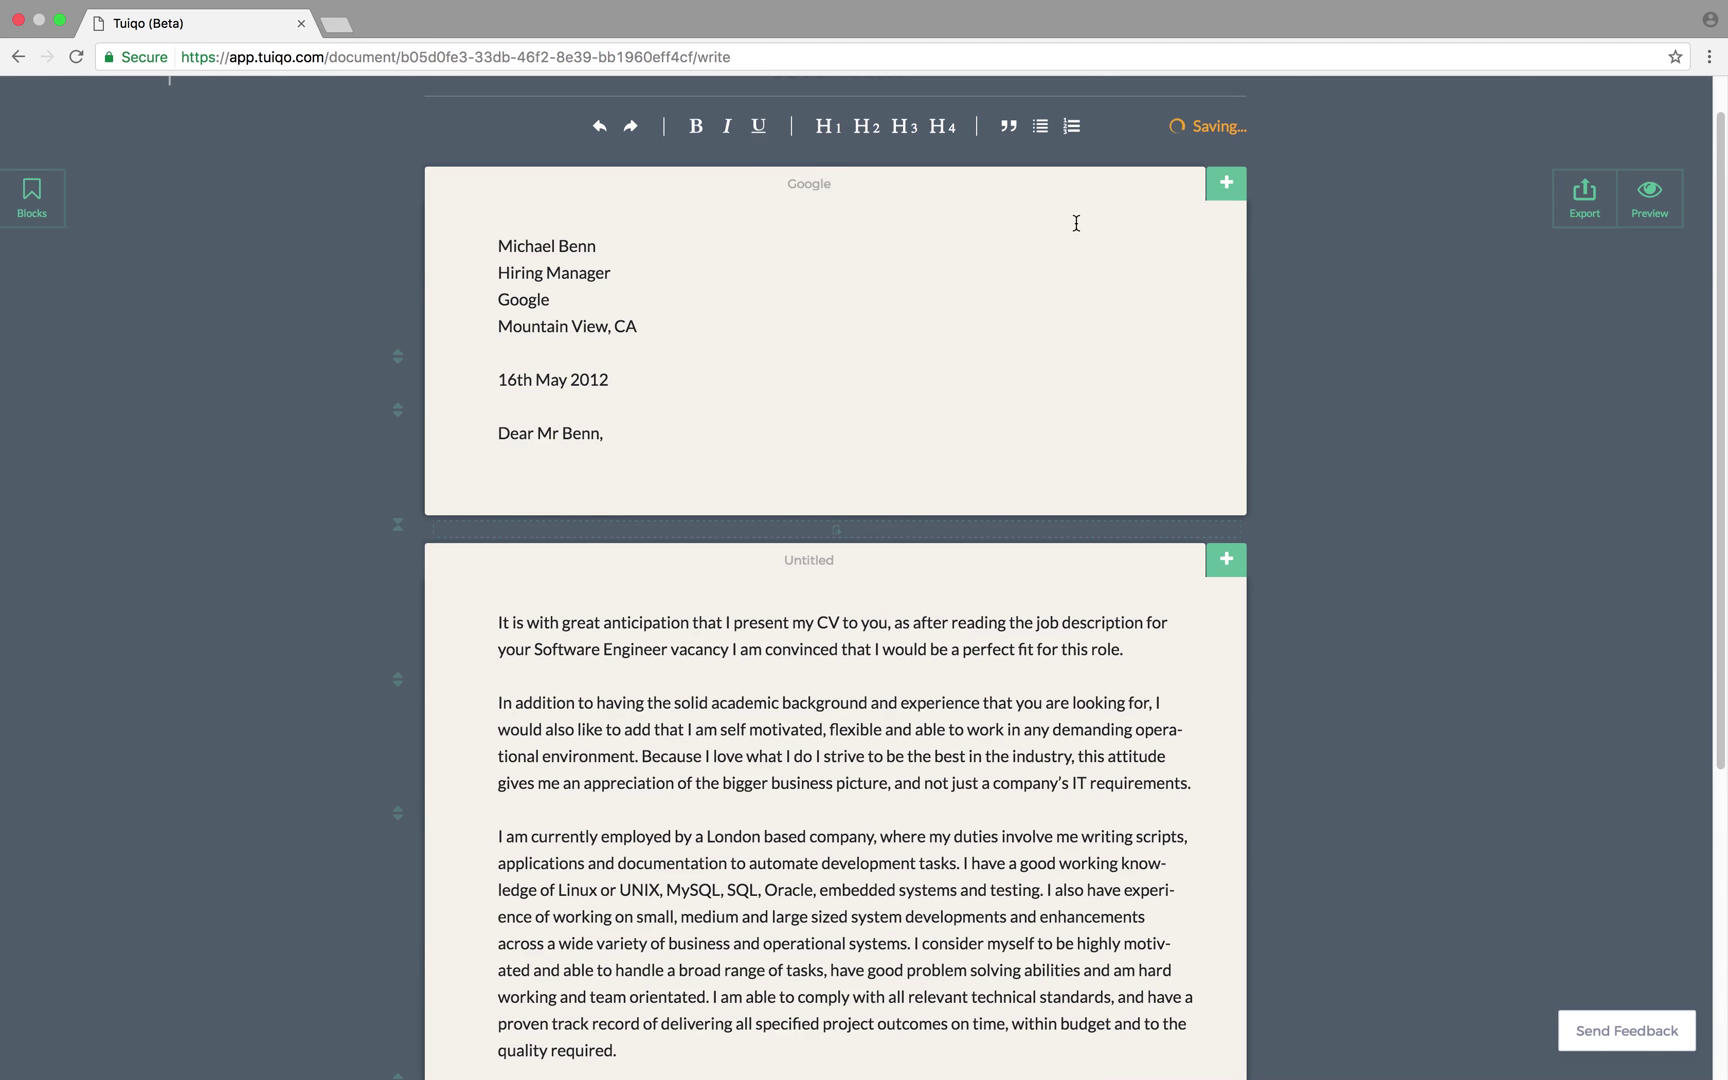
Add a second version of the Google addressee block and name it Facebook
click(1227, 188)
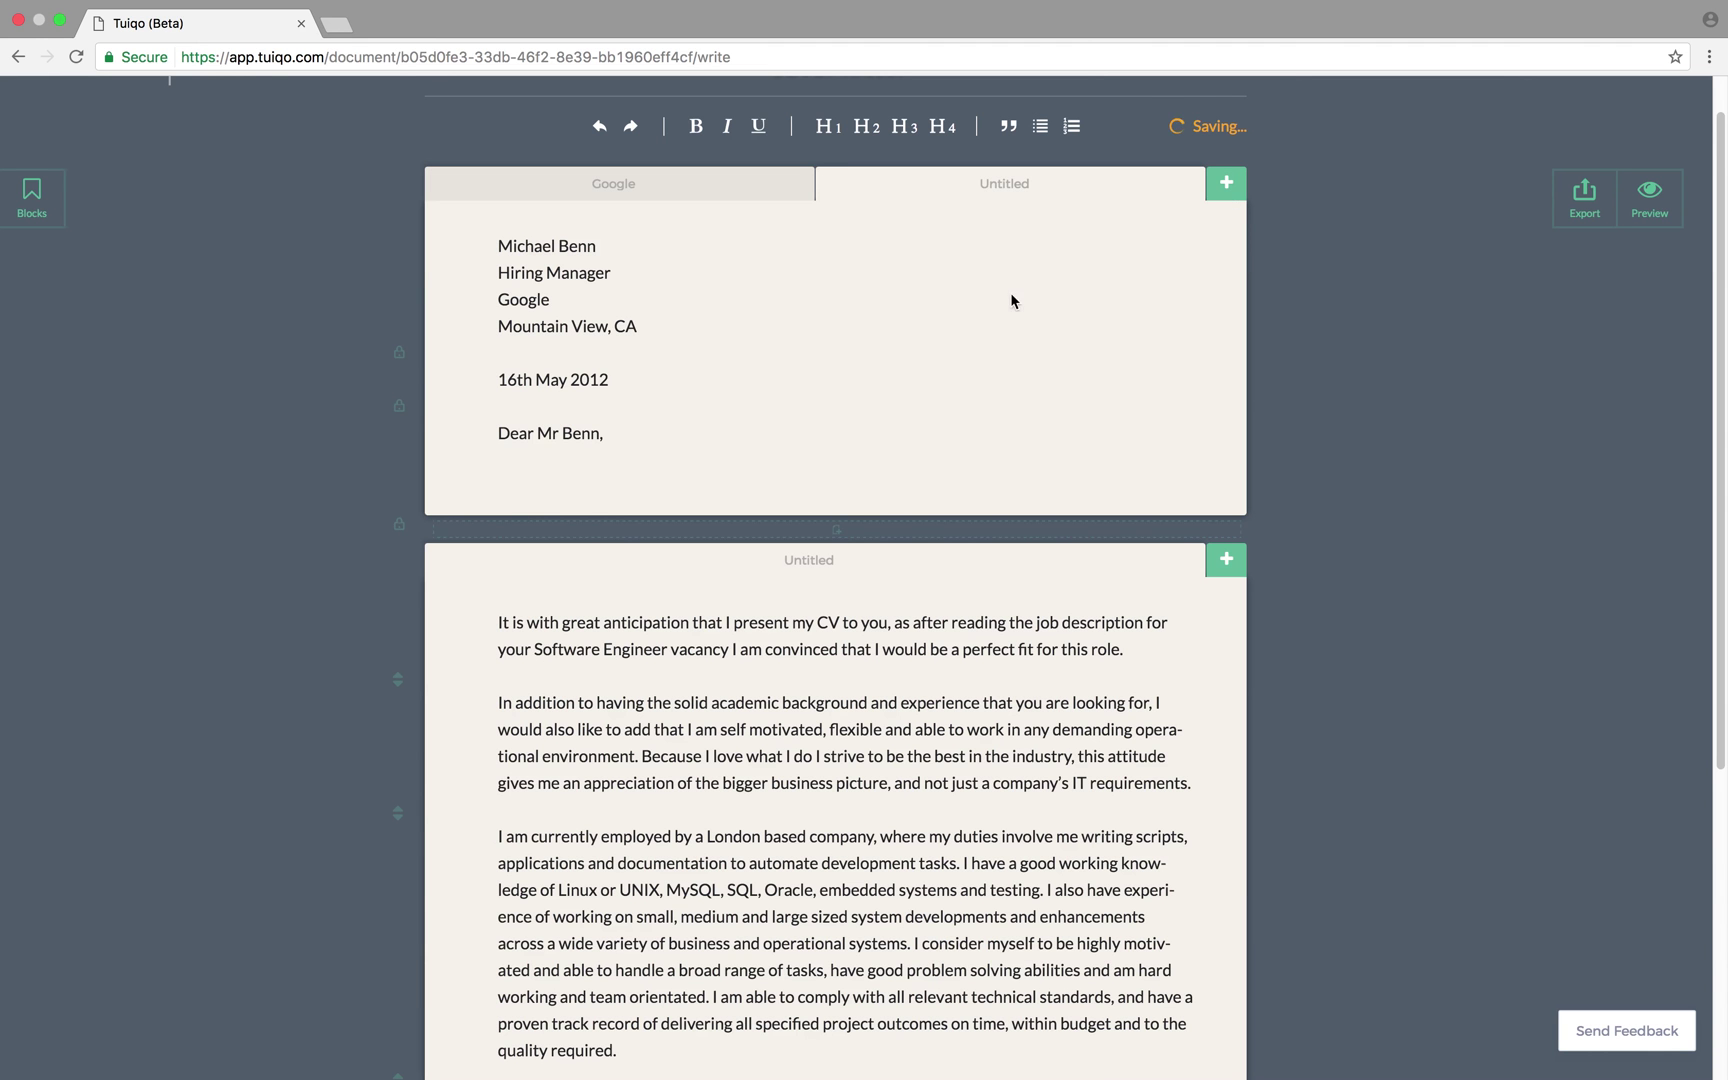
double_click(1005, 186)
text(Facebook)
key(Return)
Rewrite the Facebook version for its hiring manager in Mountain View, CA, dated 16th May 2012, and compare it with the Google version
drag(629, 432, 471, 243)
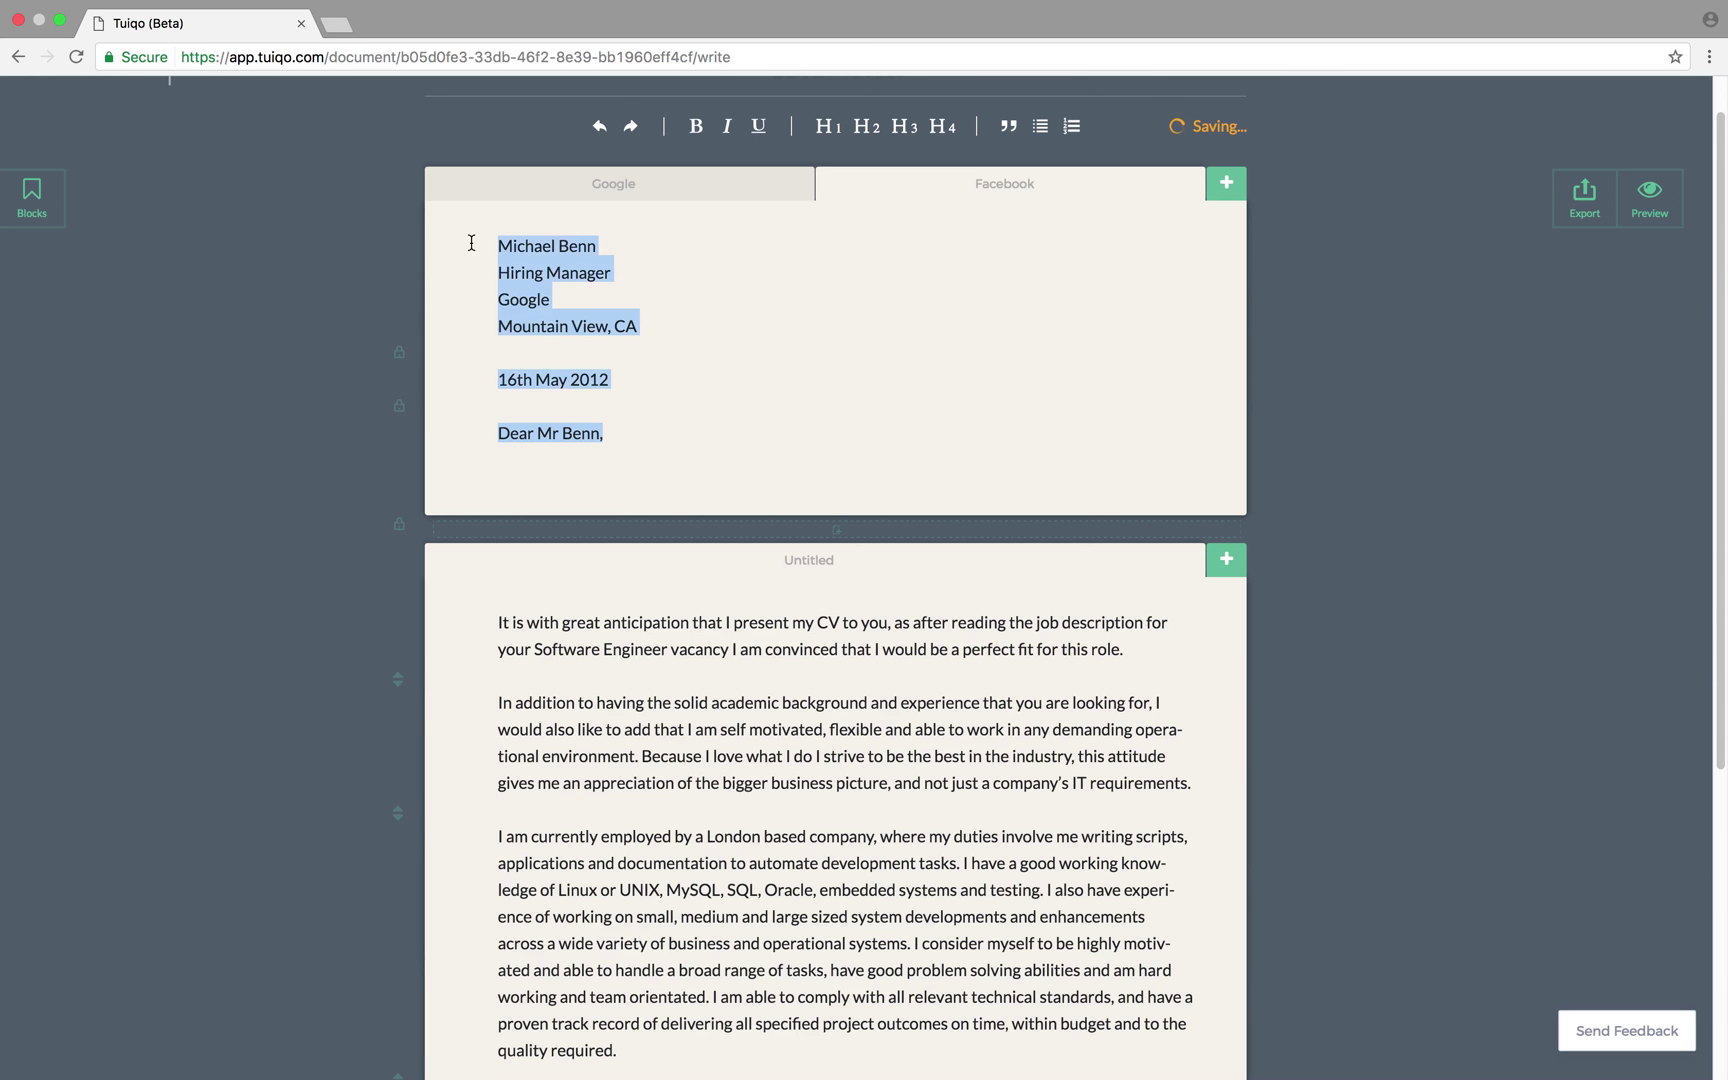
text(John Doe Hiring Manager Facebook Mountain View, CA  16th May 2012  Dear Mr Doe,)
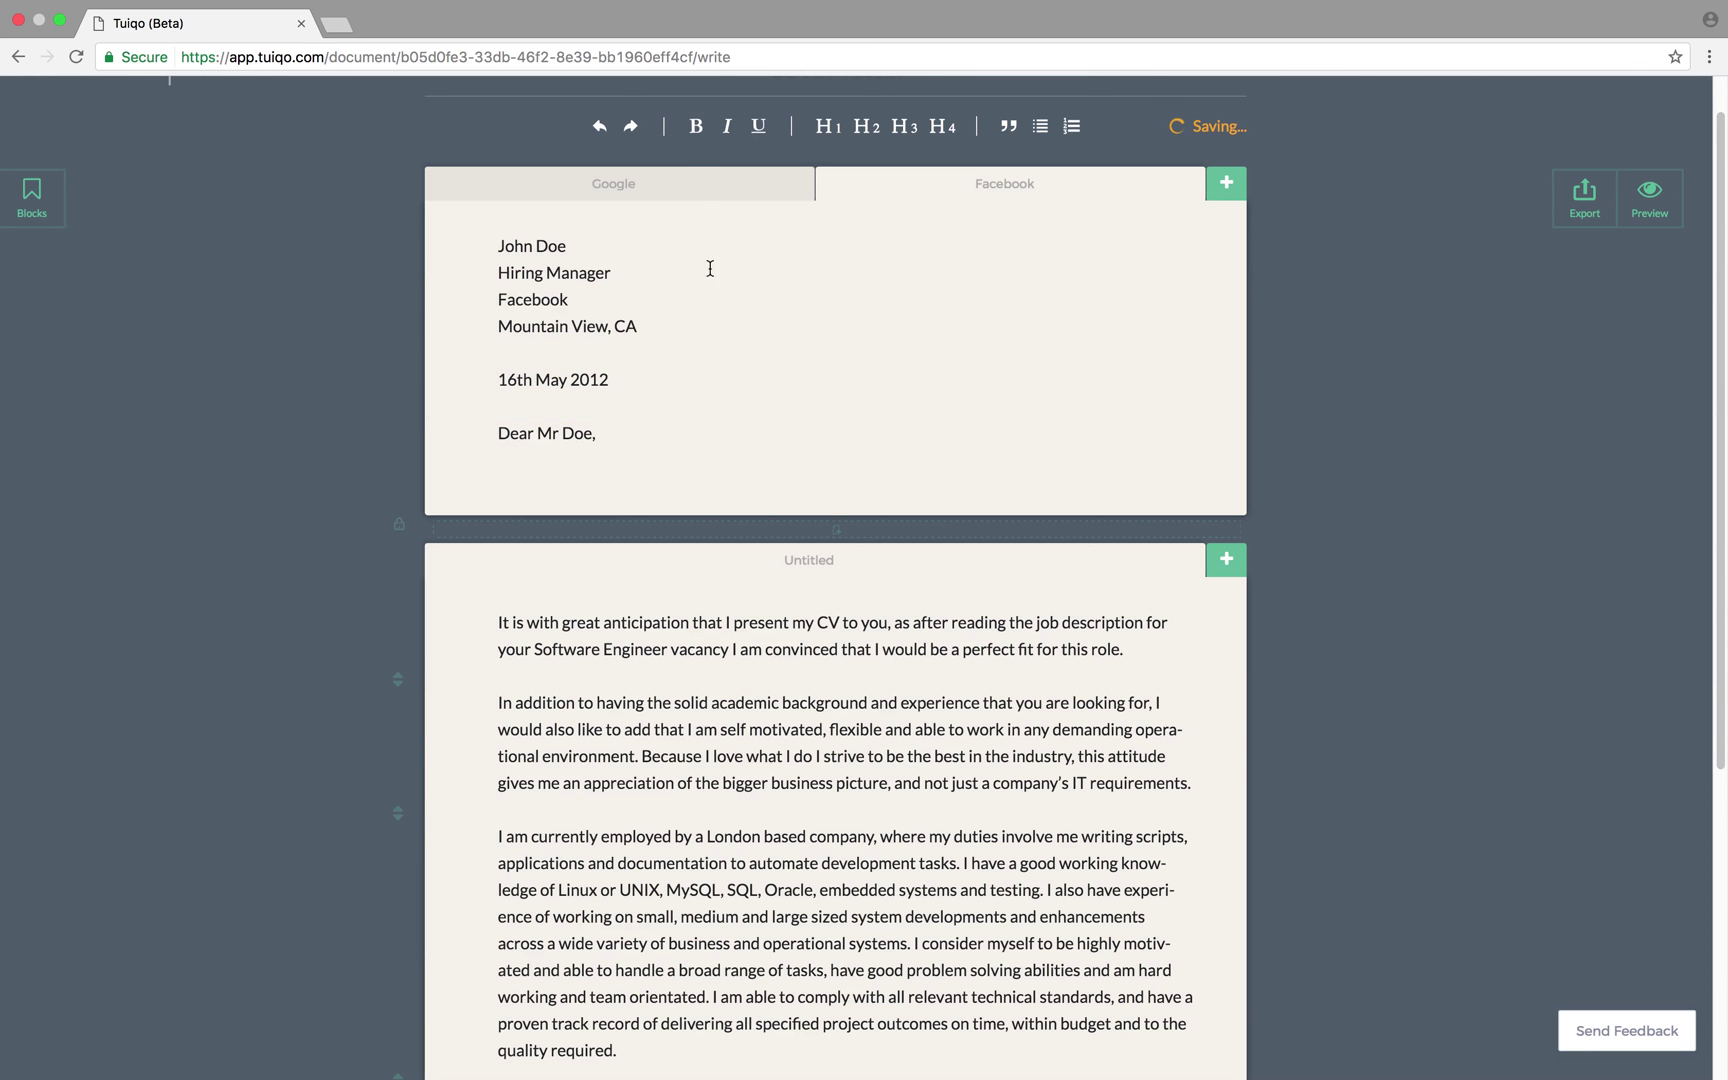
click(698, 188)
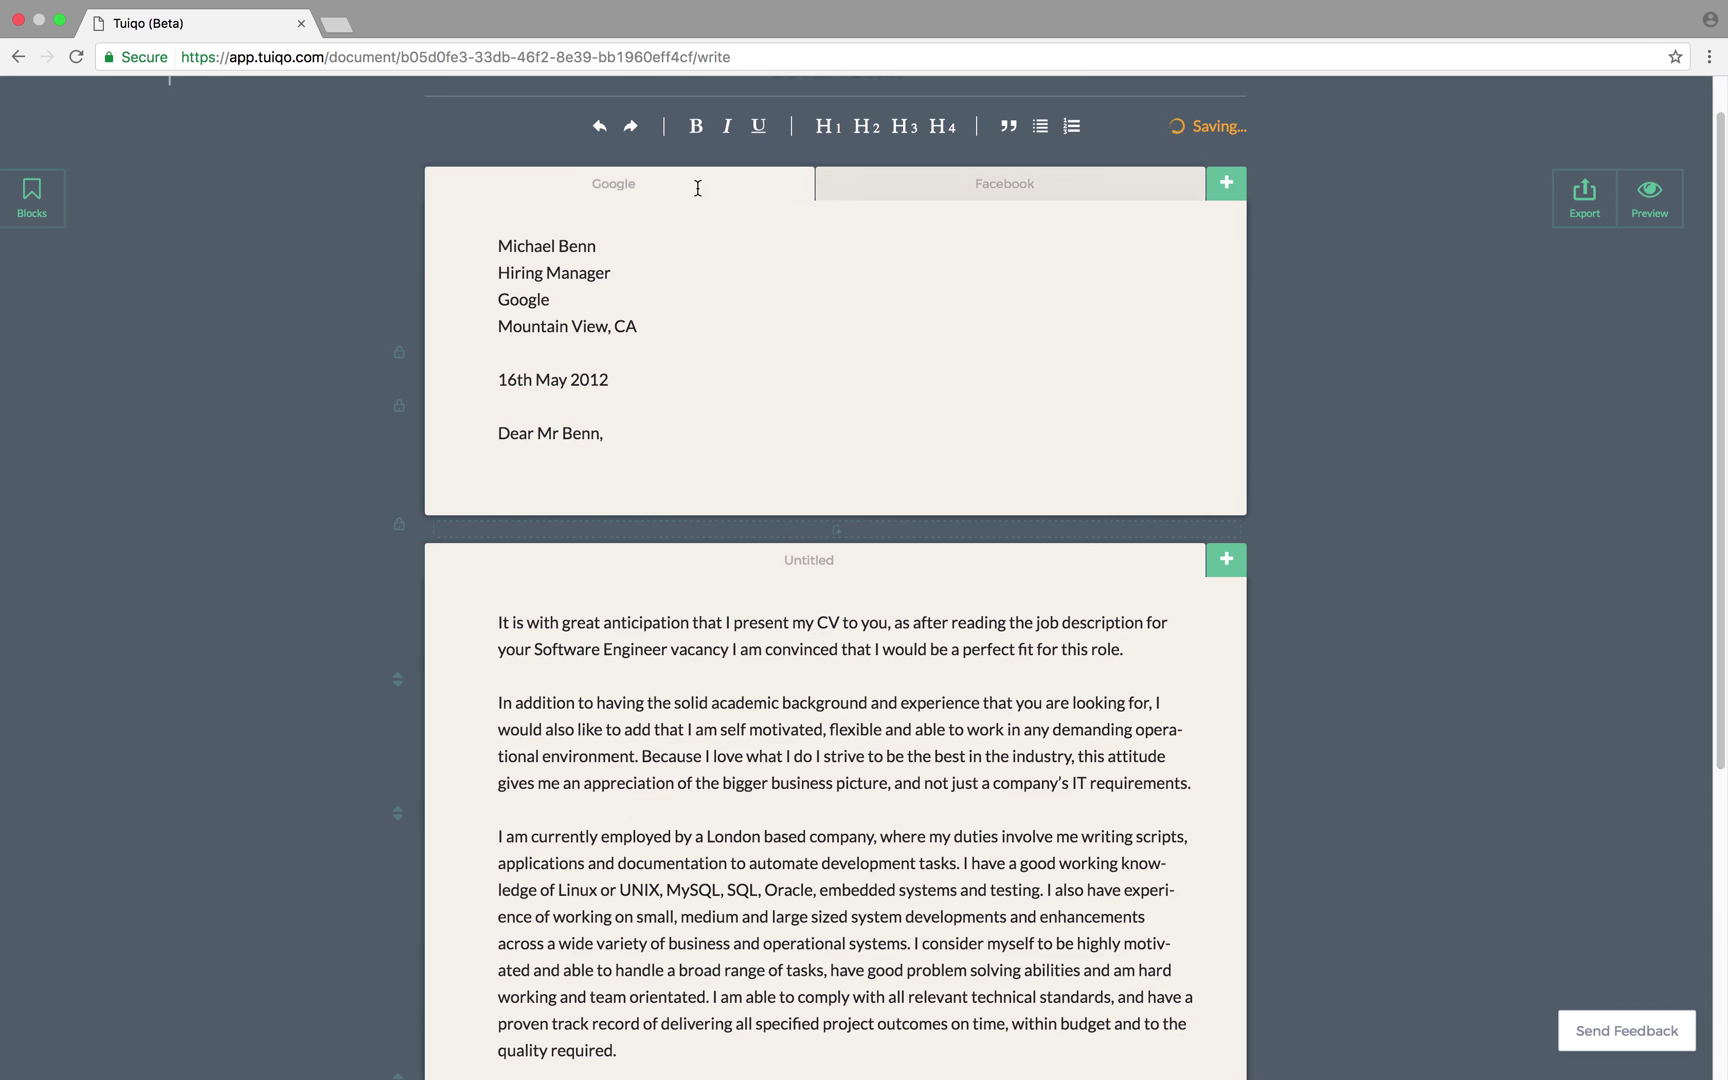
click(842, 186)
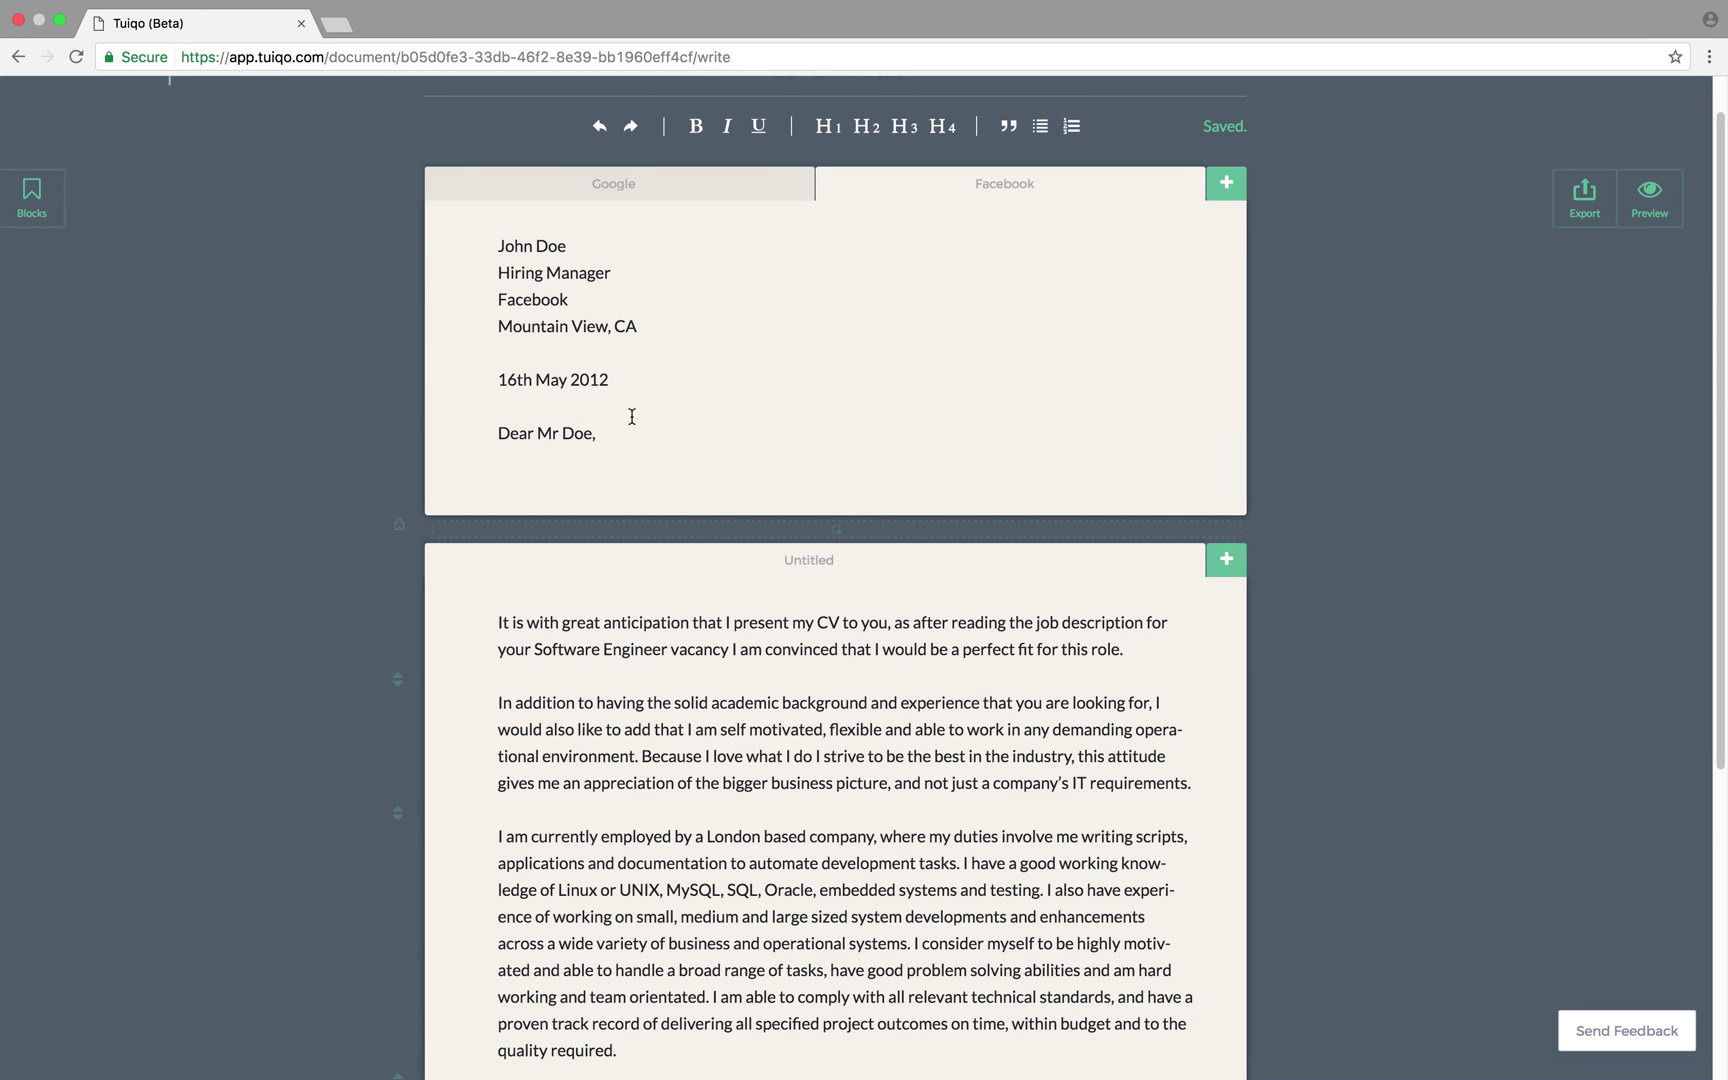
Make "Software Engineer" in the opening paragraph a variable phrase and save "Big Data" as a new alternative
scroll(631, 416, down, 3)
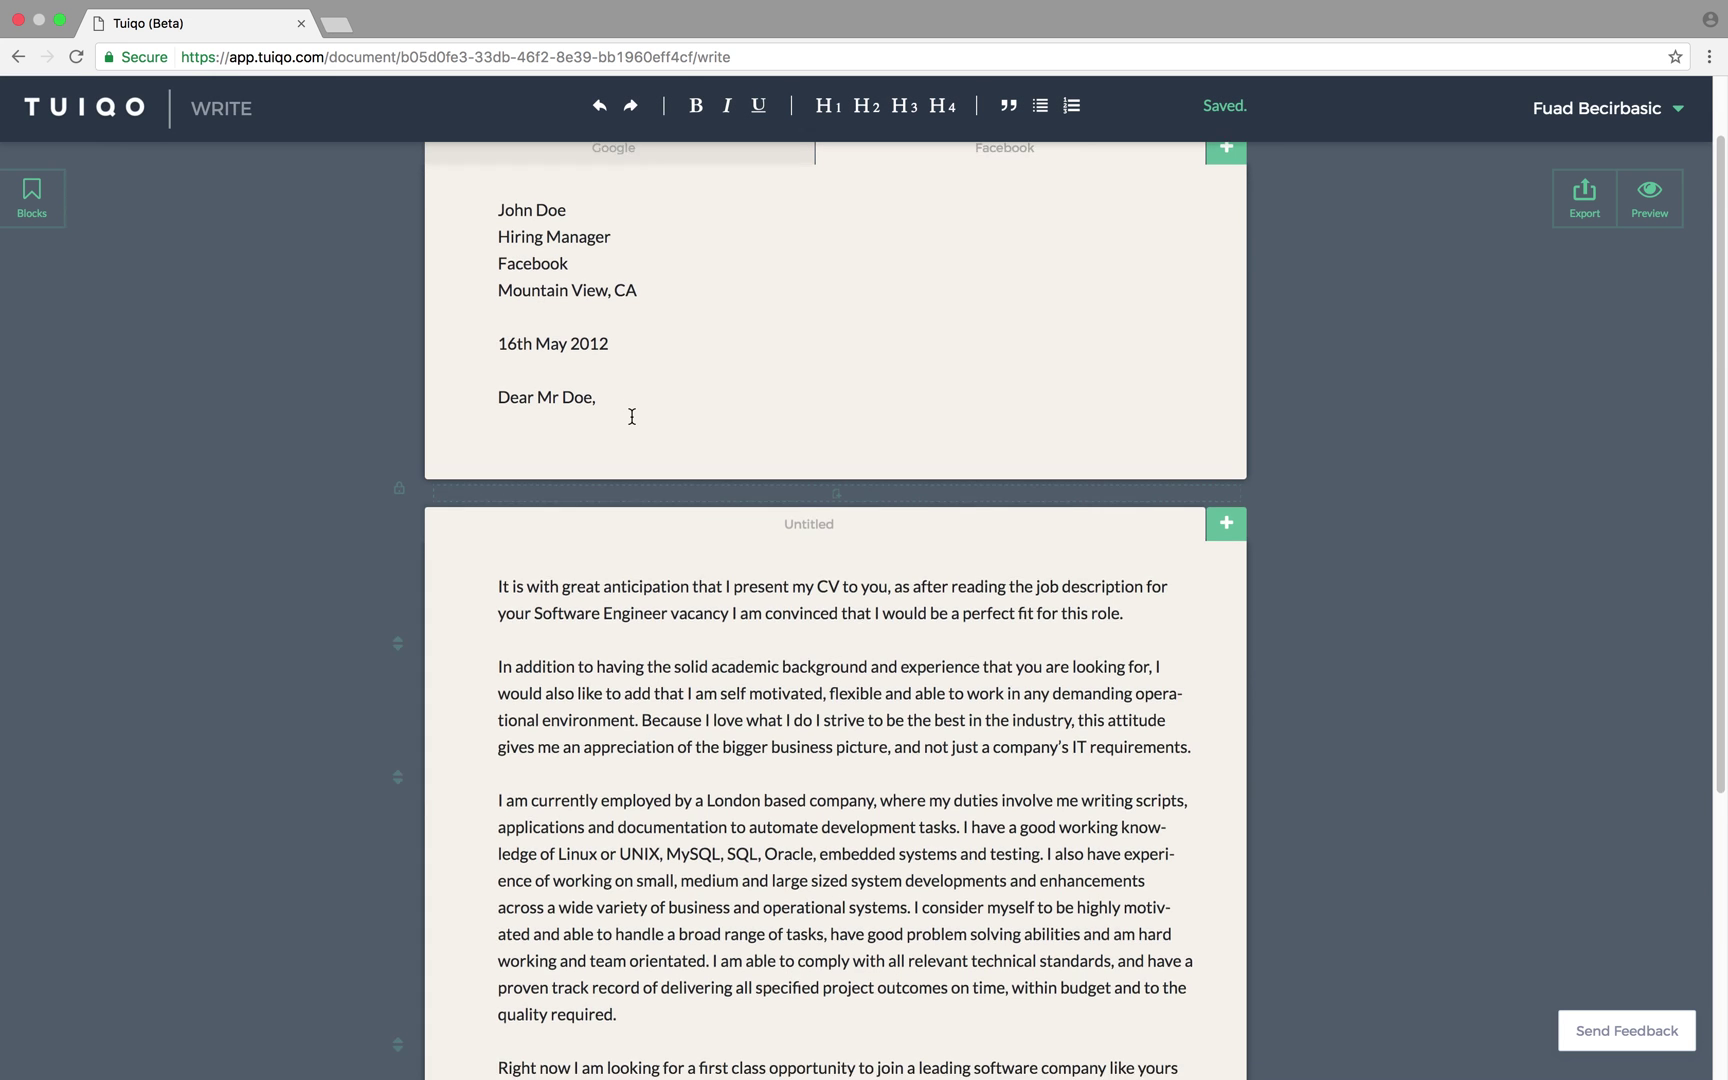
scroll(631, 418, down, 3)
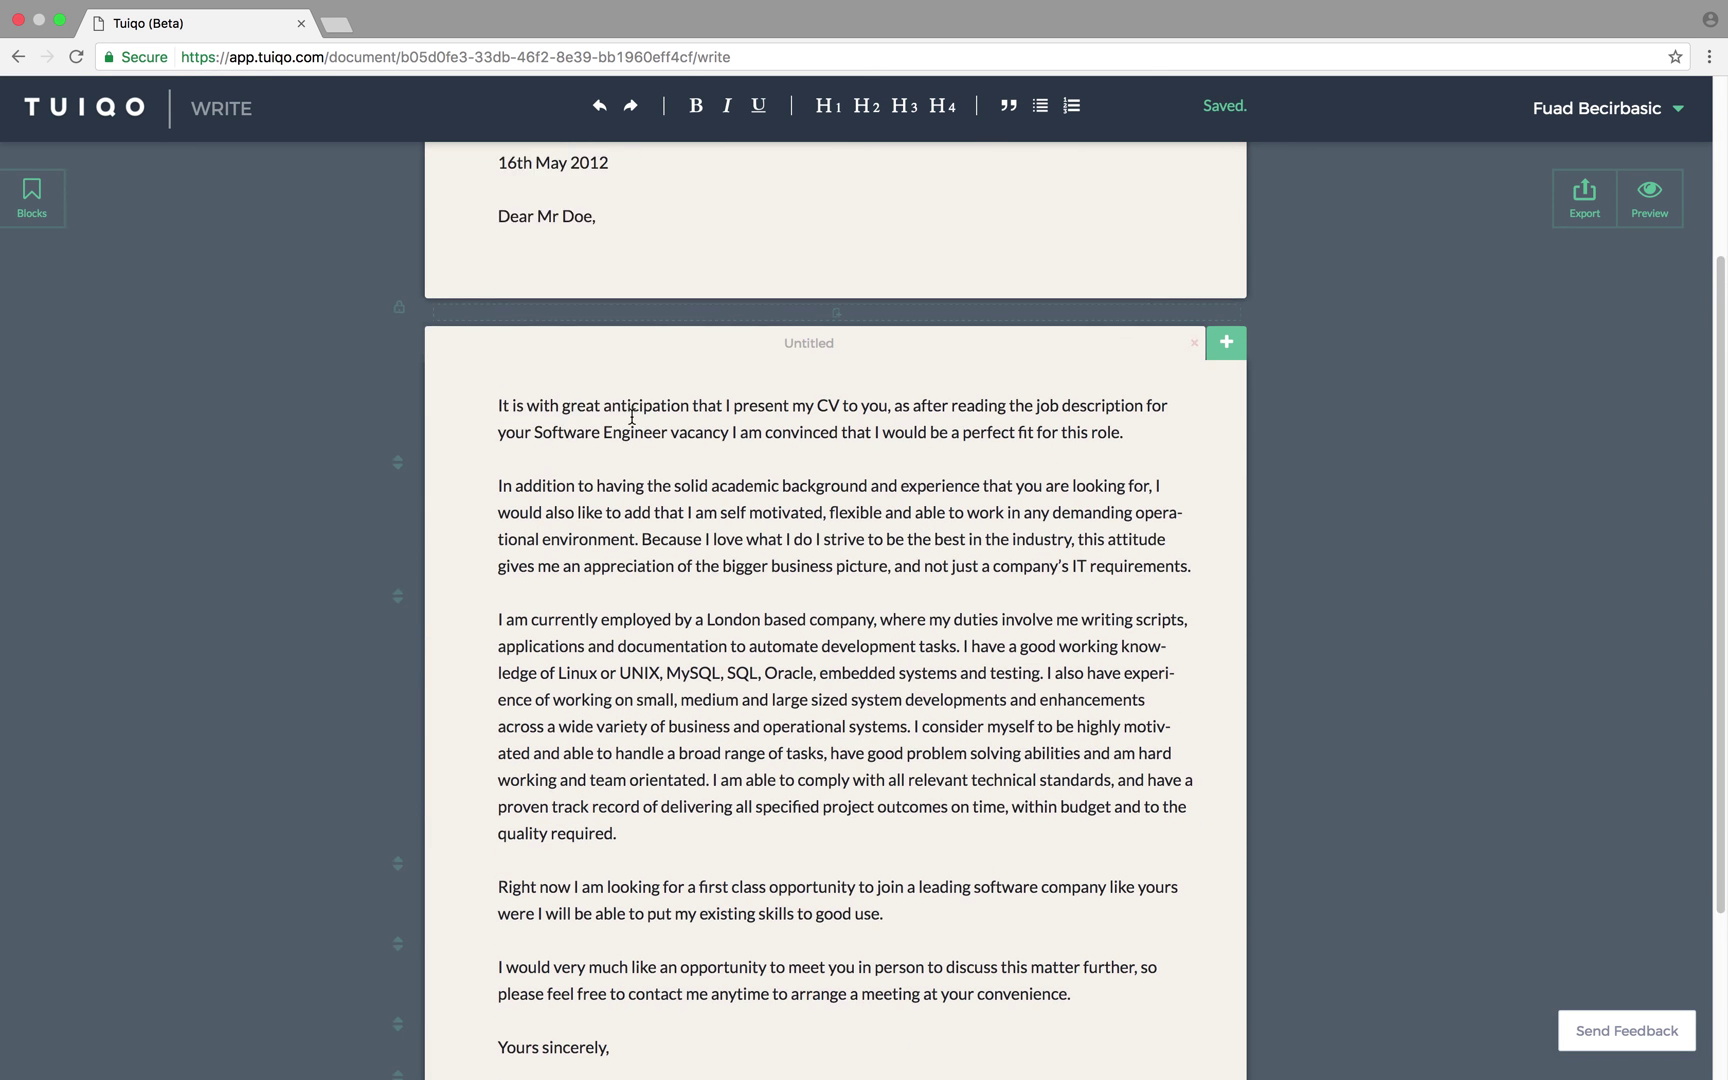
click(569, 390)
drag(569, 390, 668, 391)
click(604, 360)
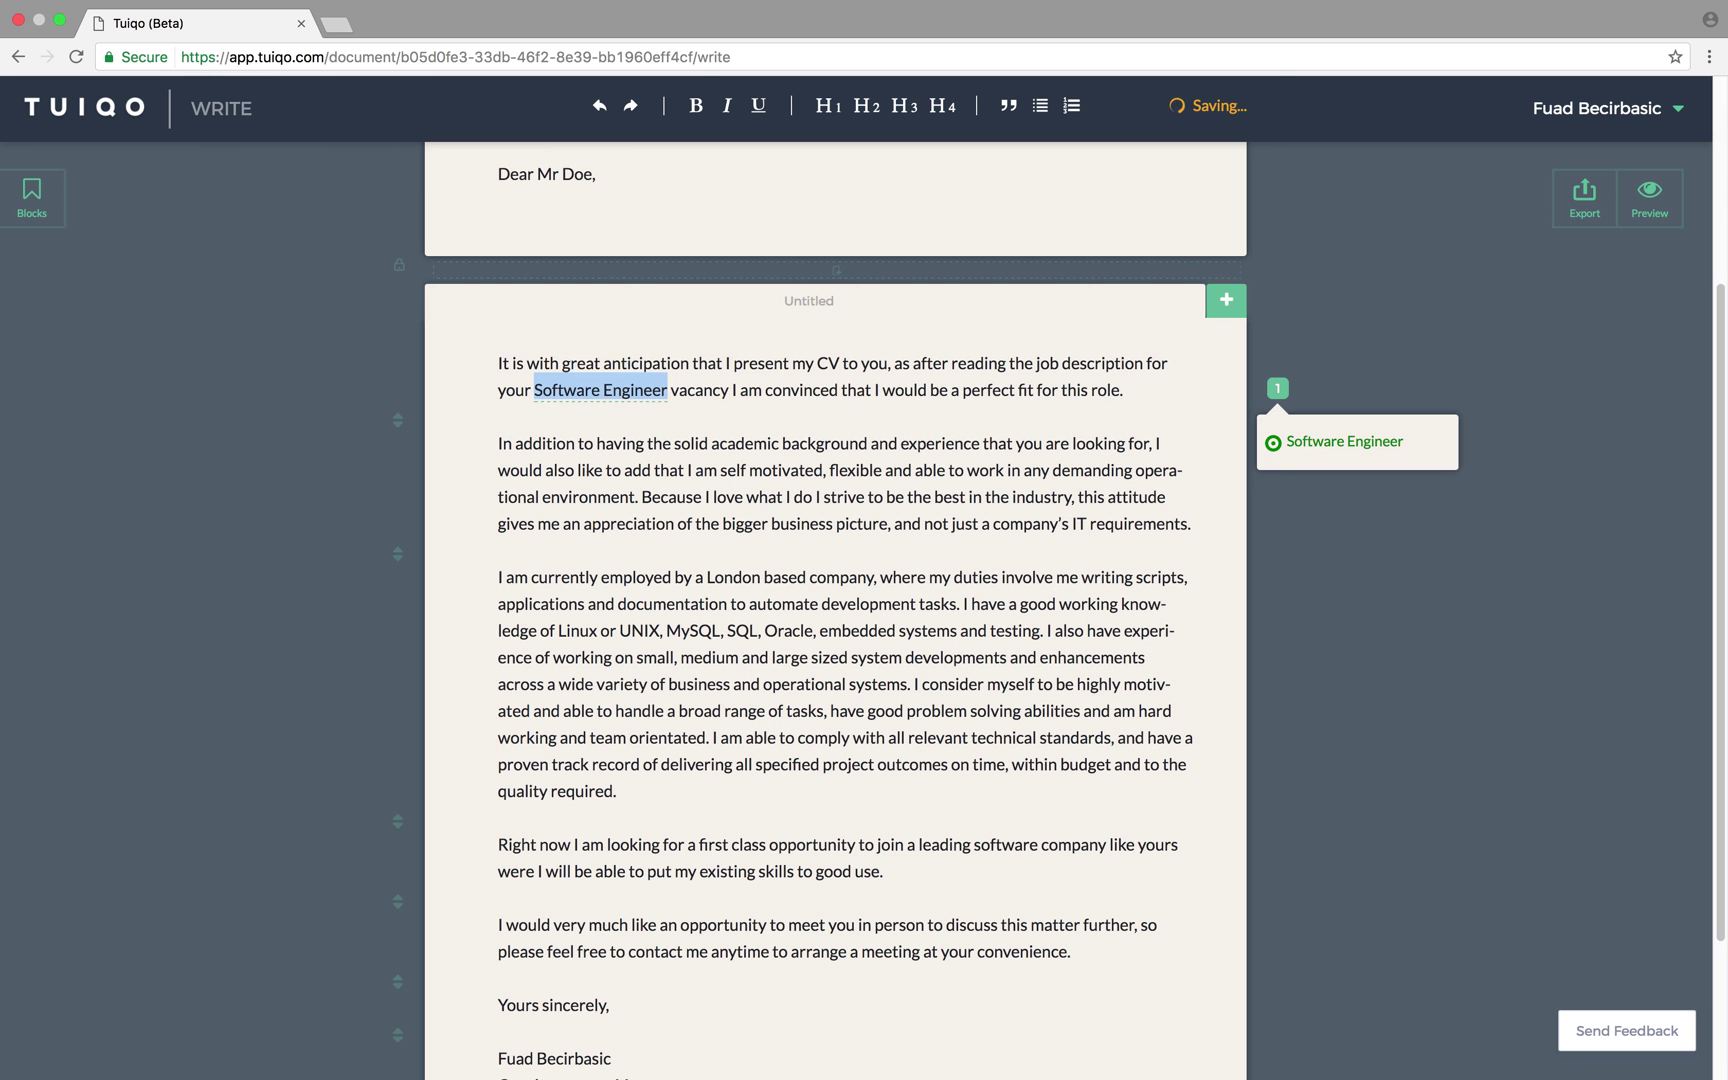
text(Big Data)
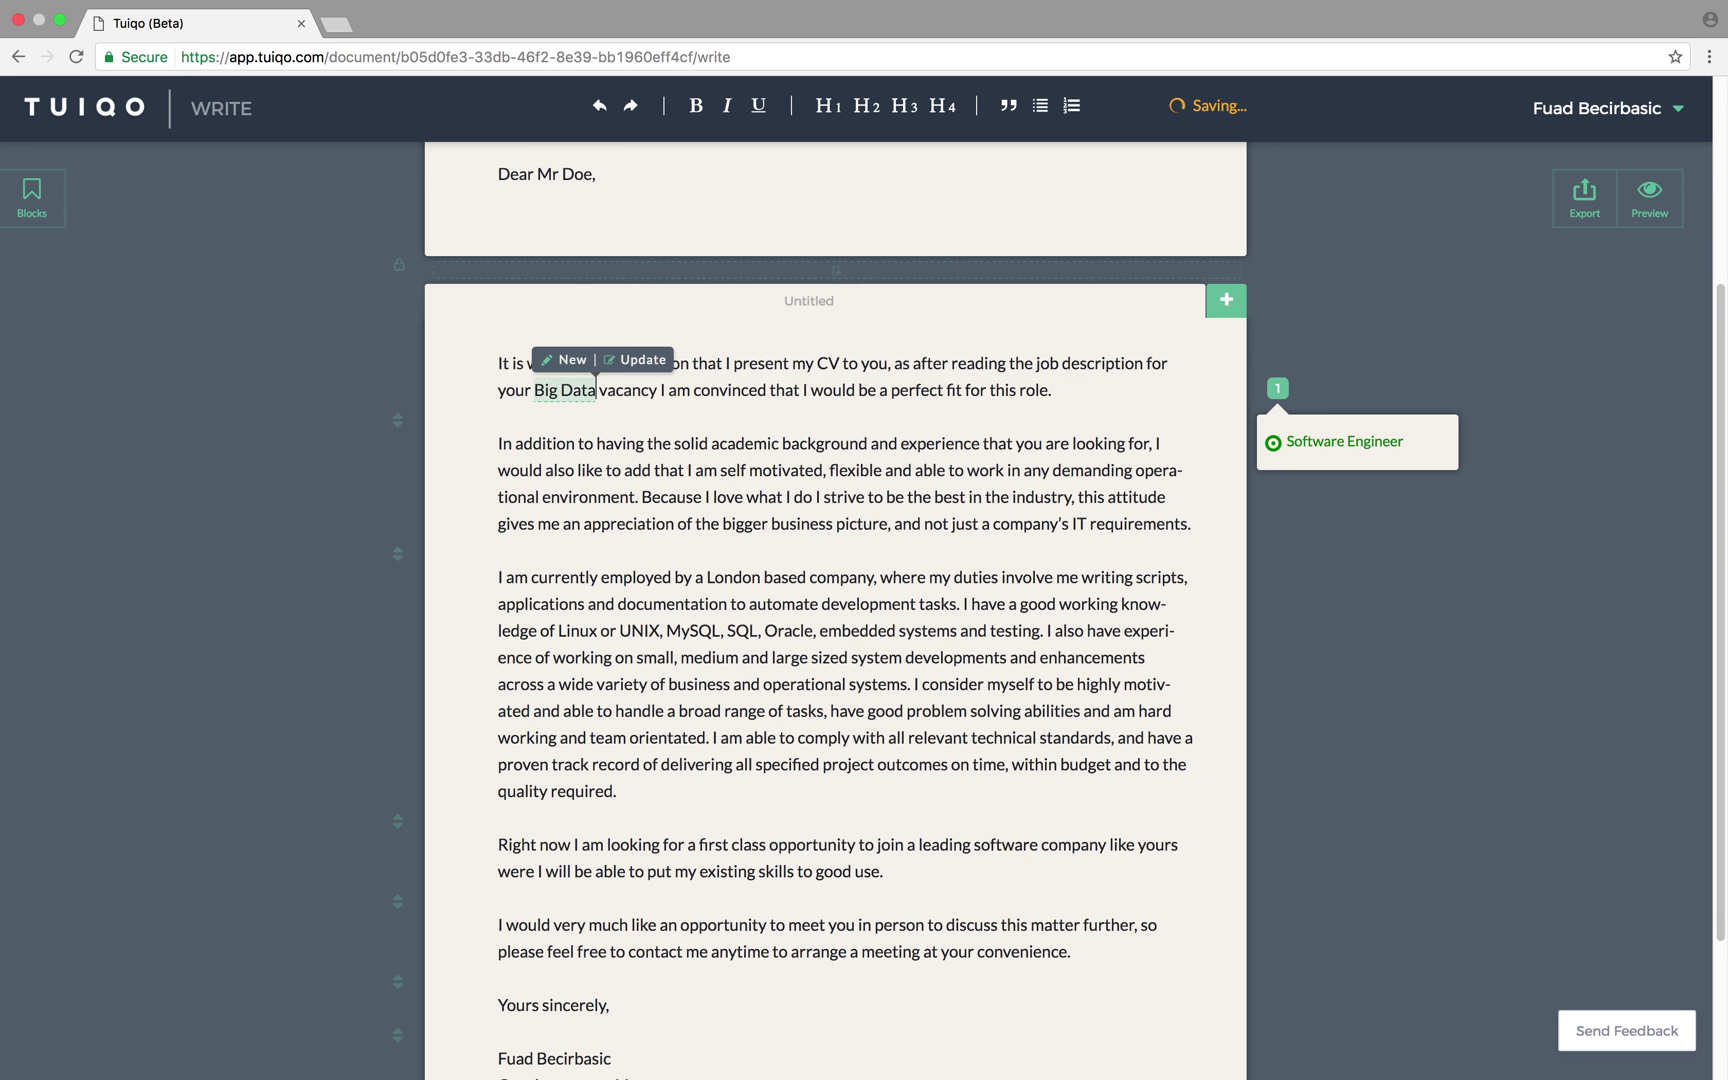
click(565, 360)
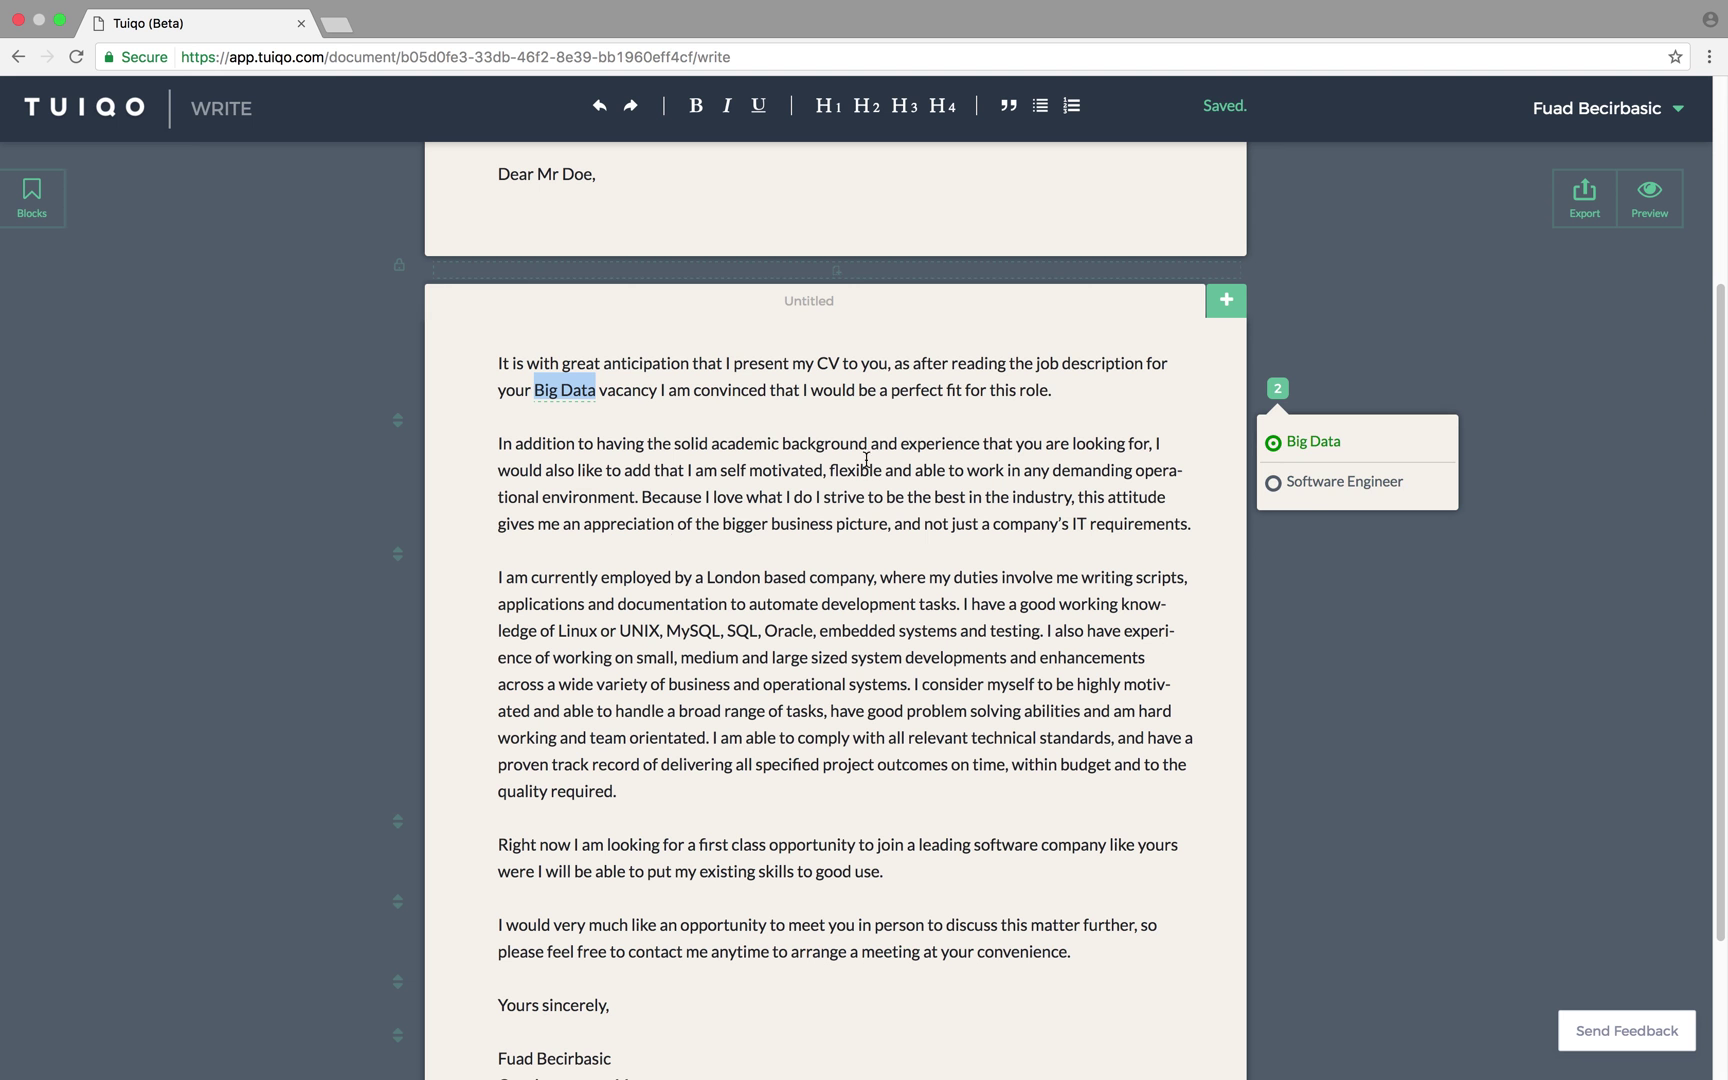
Switch the opening paragraph's phrase between the Big Data and Software Engineer alternatives, leaving Software Engineer selected
click(1322, 488)
click(1330, 450)
click(1322, 492)
click(1323, 440)
click(1327, 482)
click(1328, 442)
click(1316, 485)
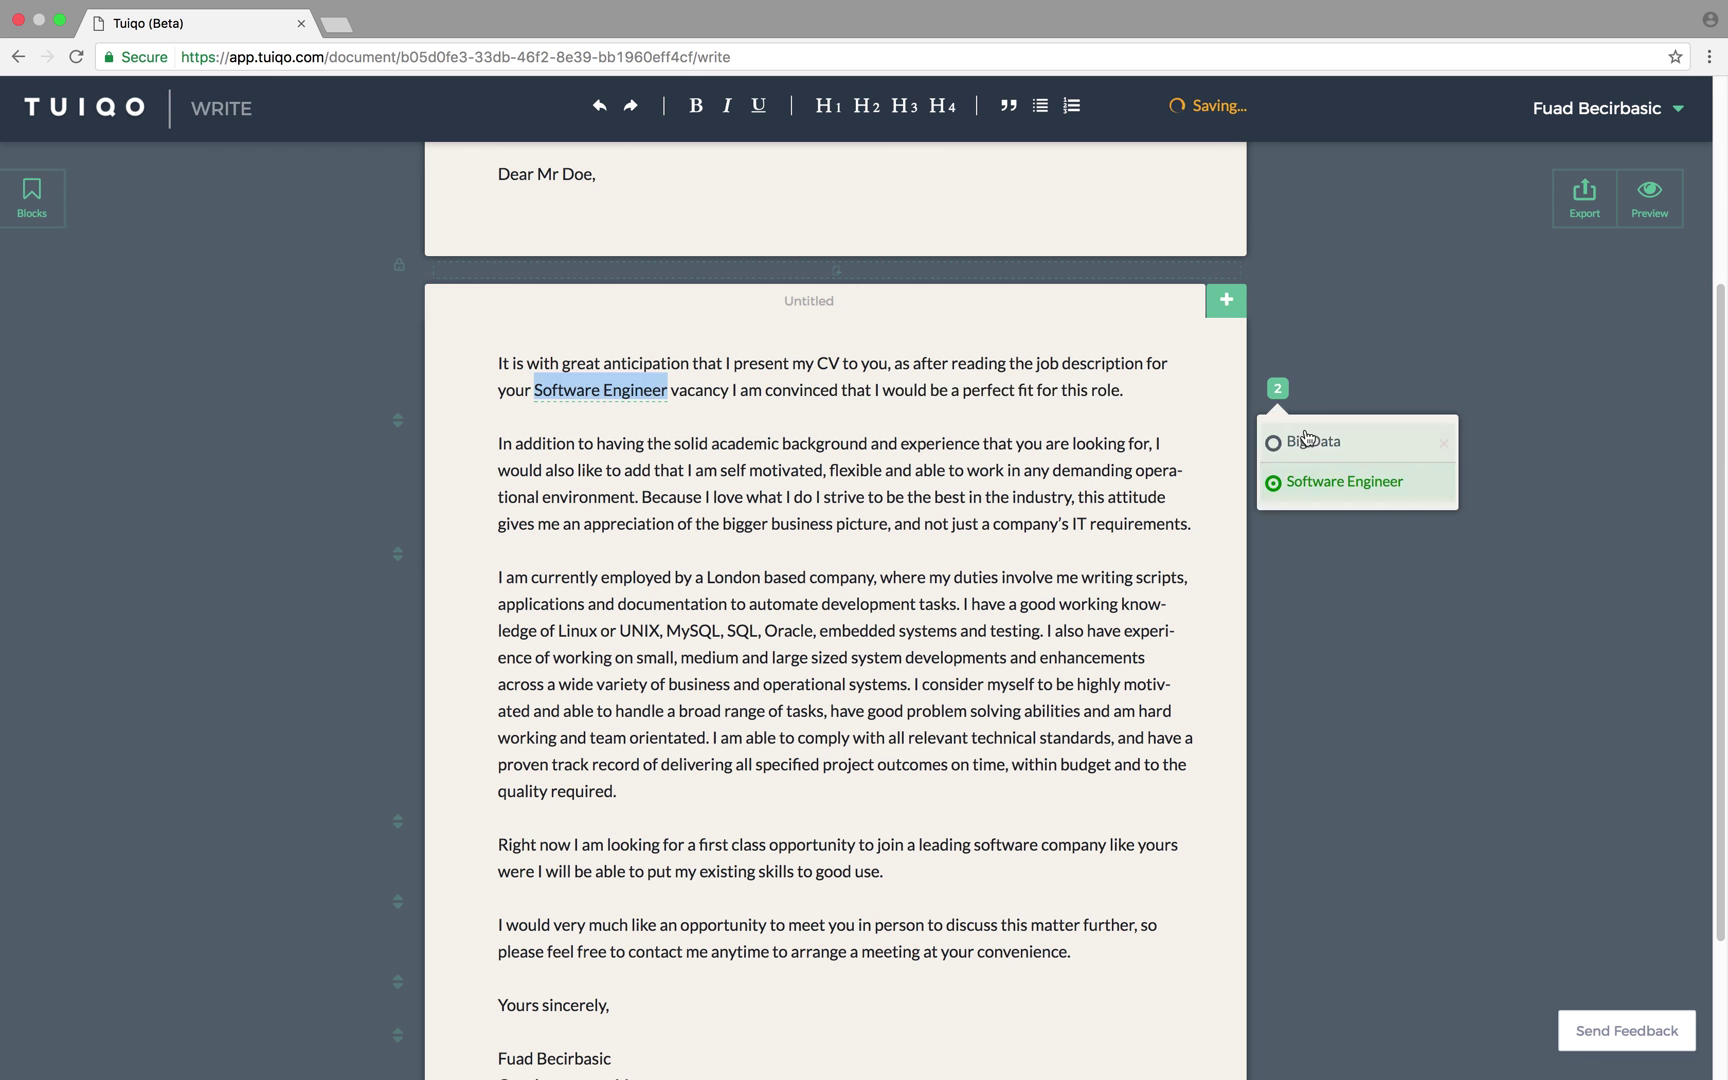
click(1308, 440)
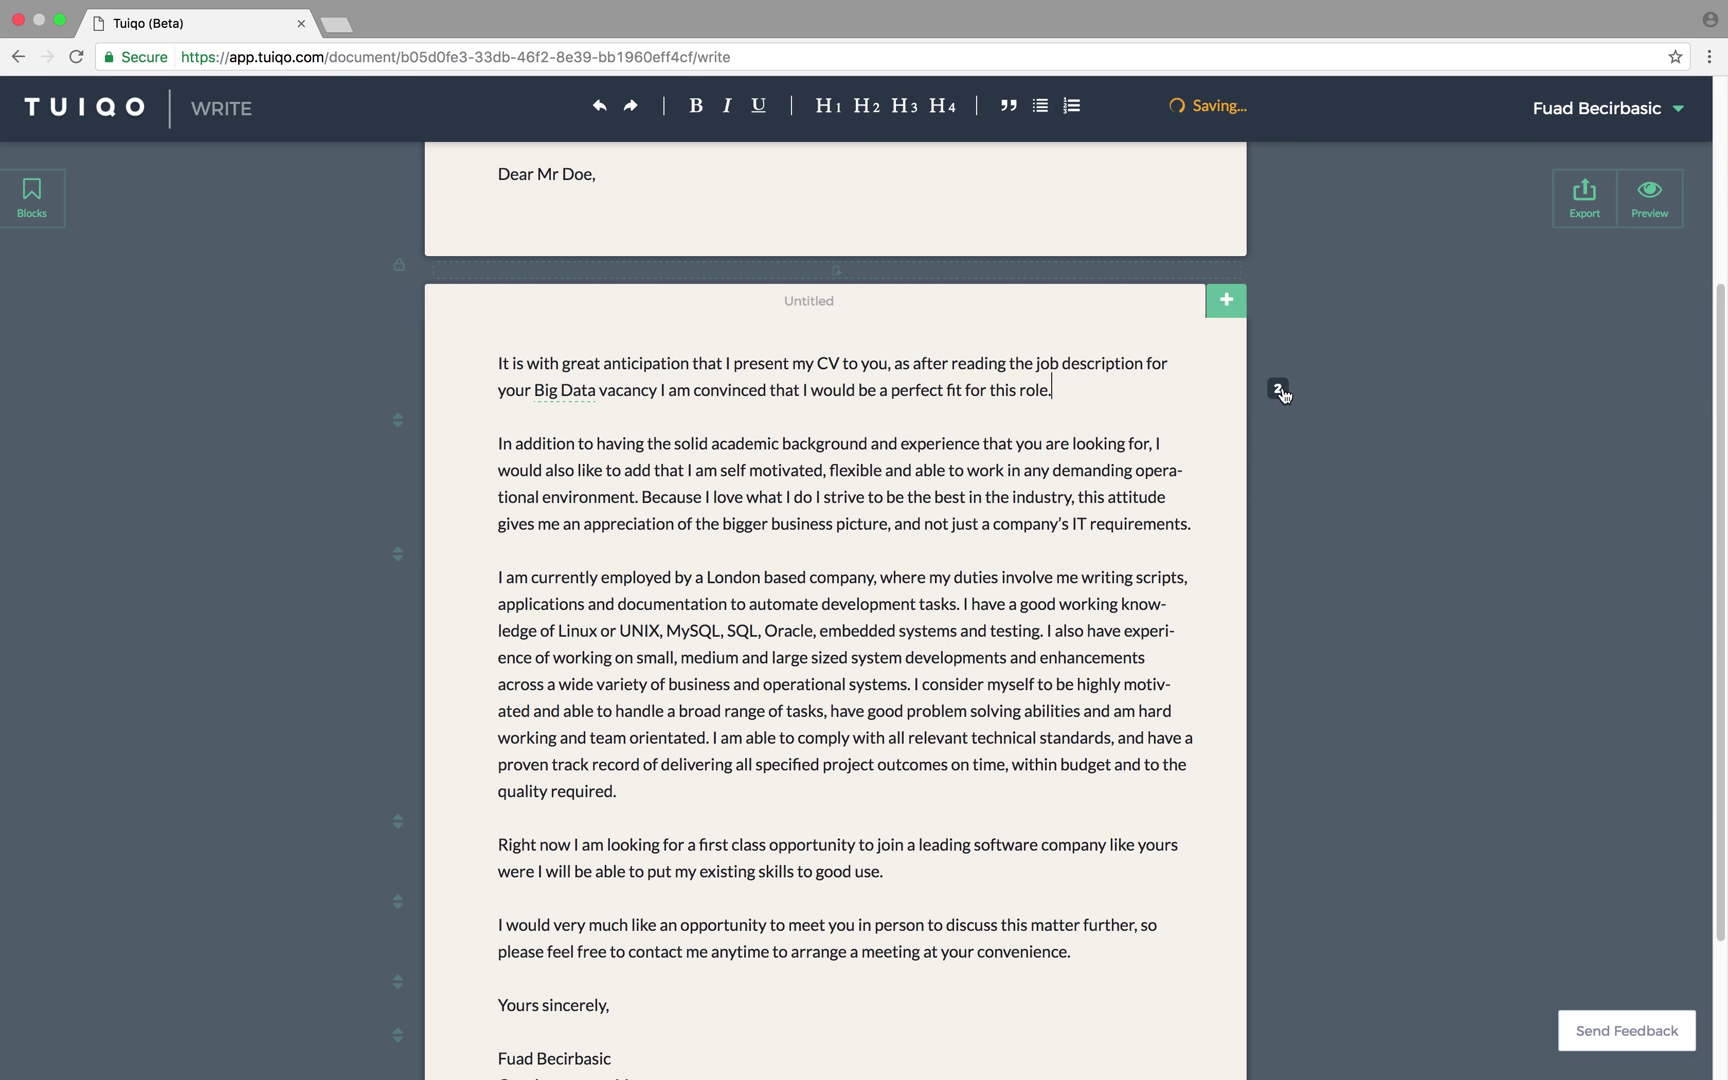
mouse_move(1277, 388)
click(1309, 485)
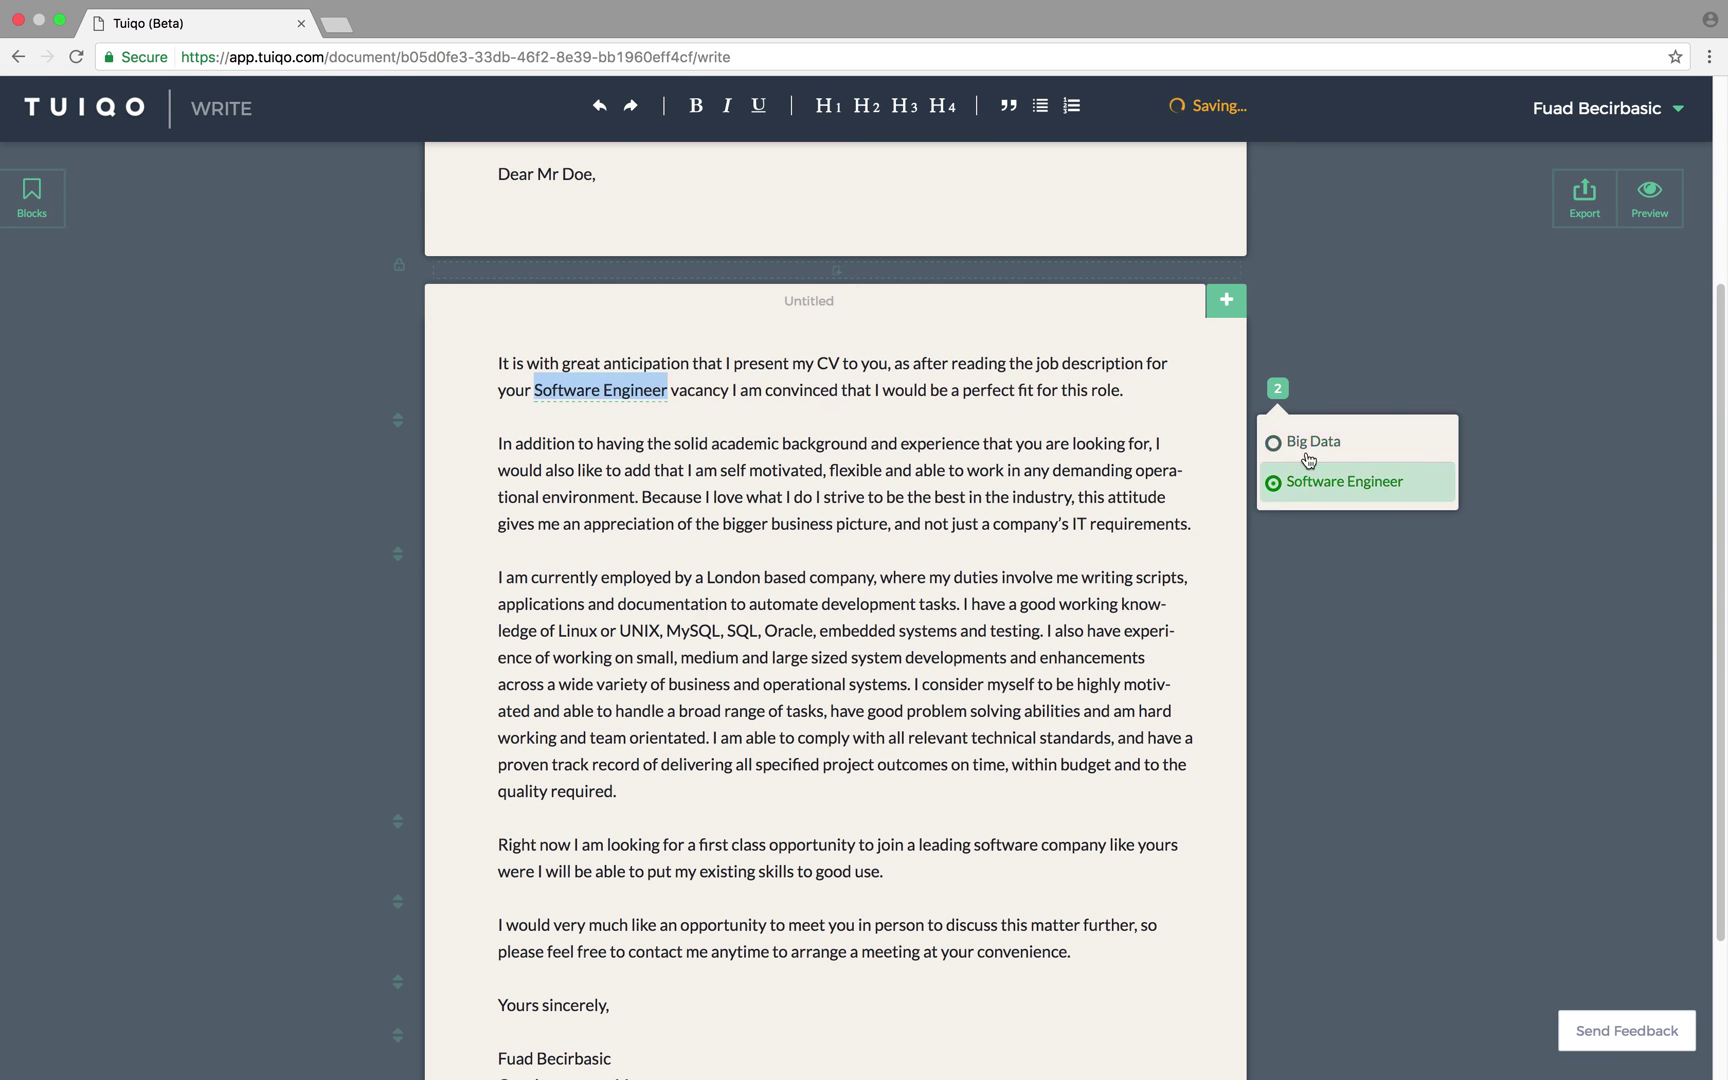
click(1308, 445)
click(1314, 486)
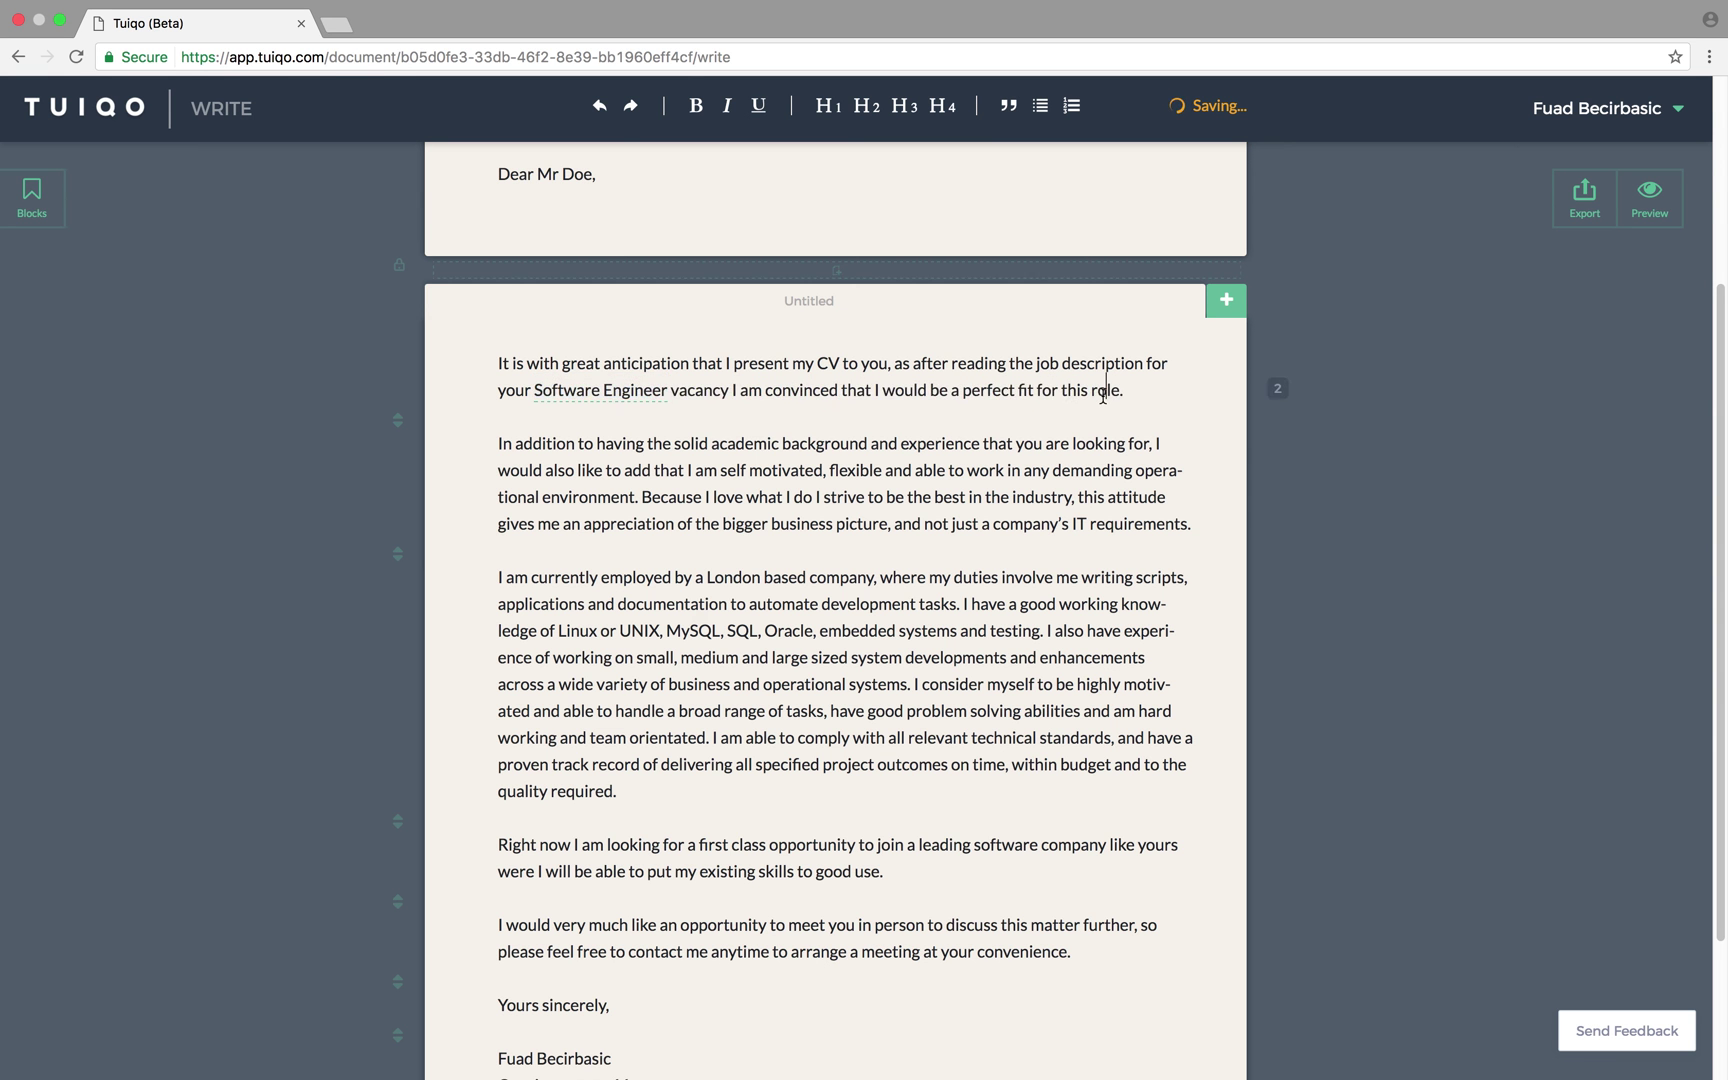
Split the letter before the paragraph beginning "I would very much like an opportunity" to make the closing a separate block
scroll(1103, 396, down, 4)
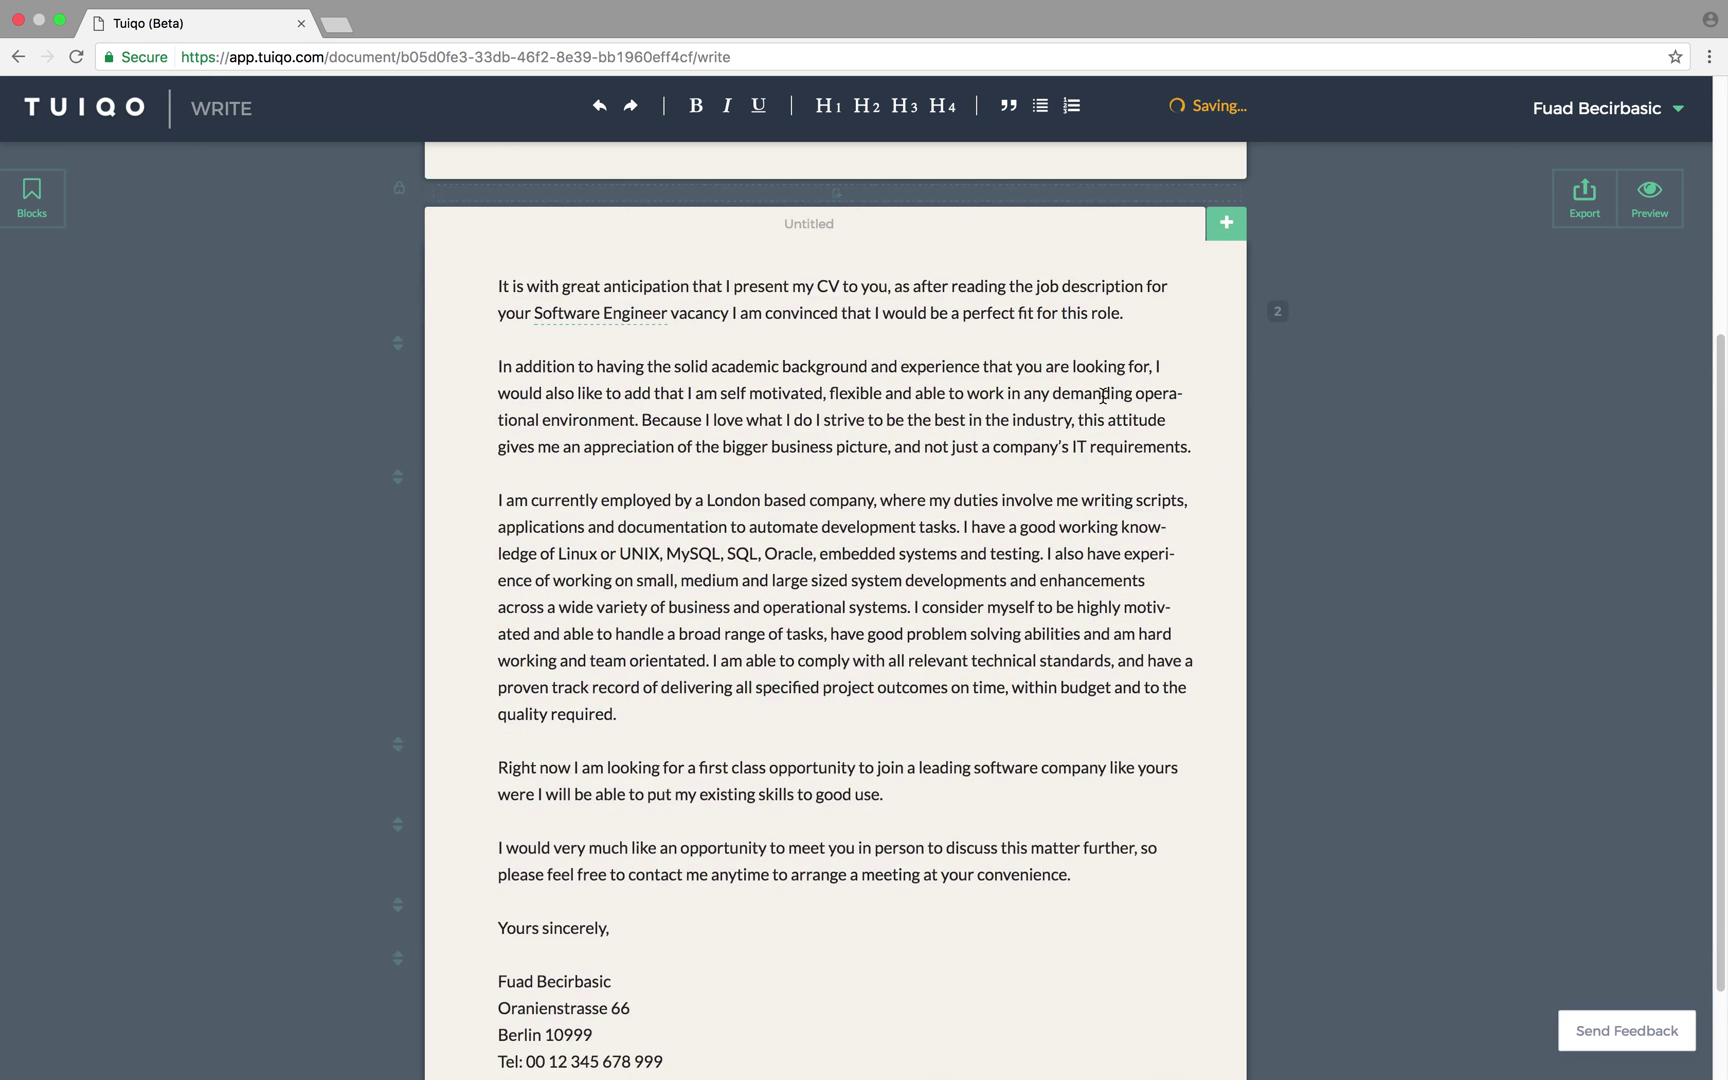
scroll(1103, 396, down, 1)
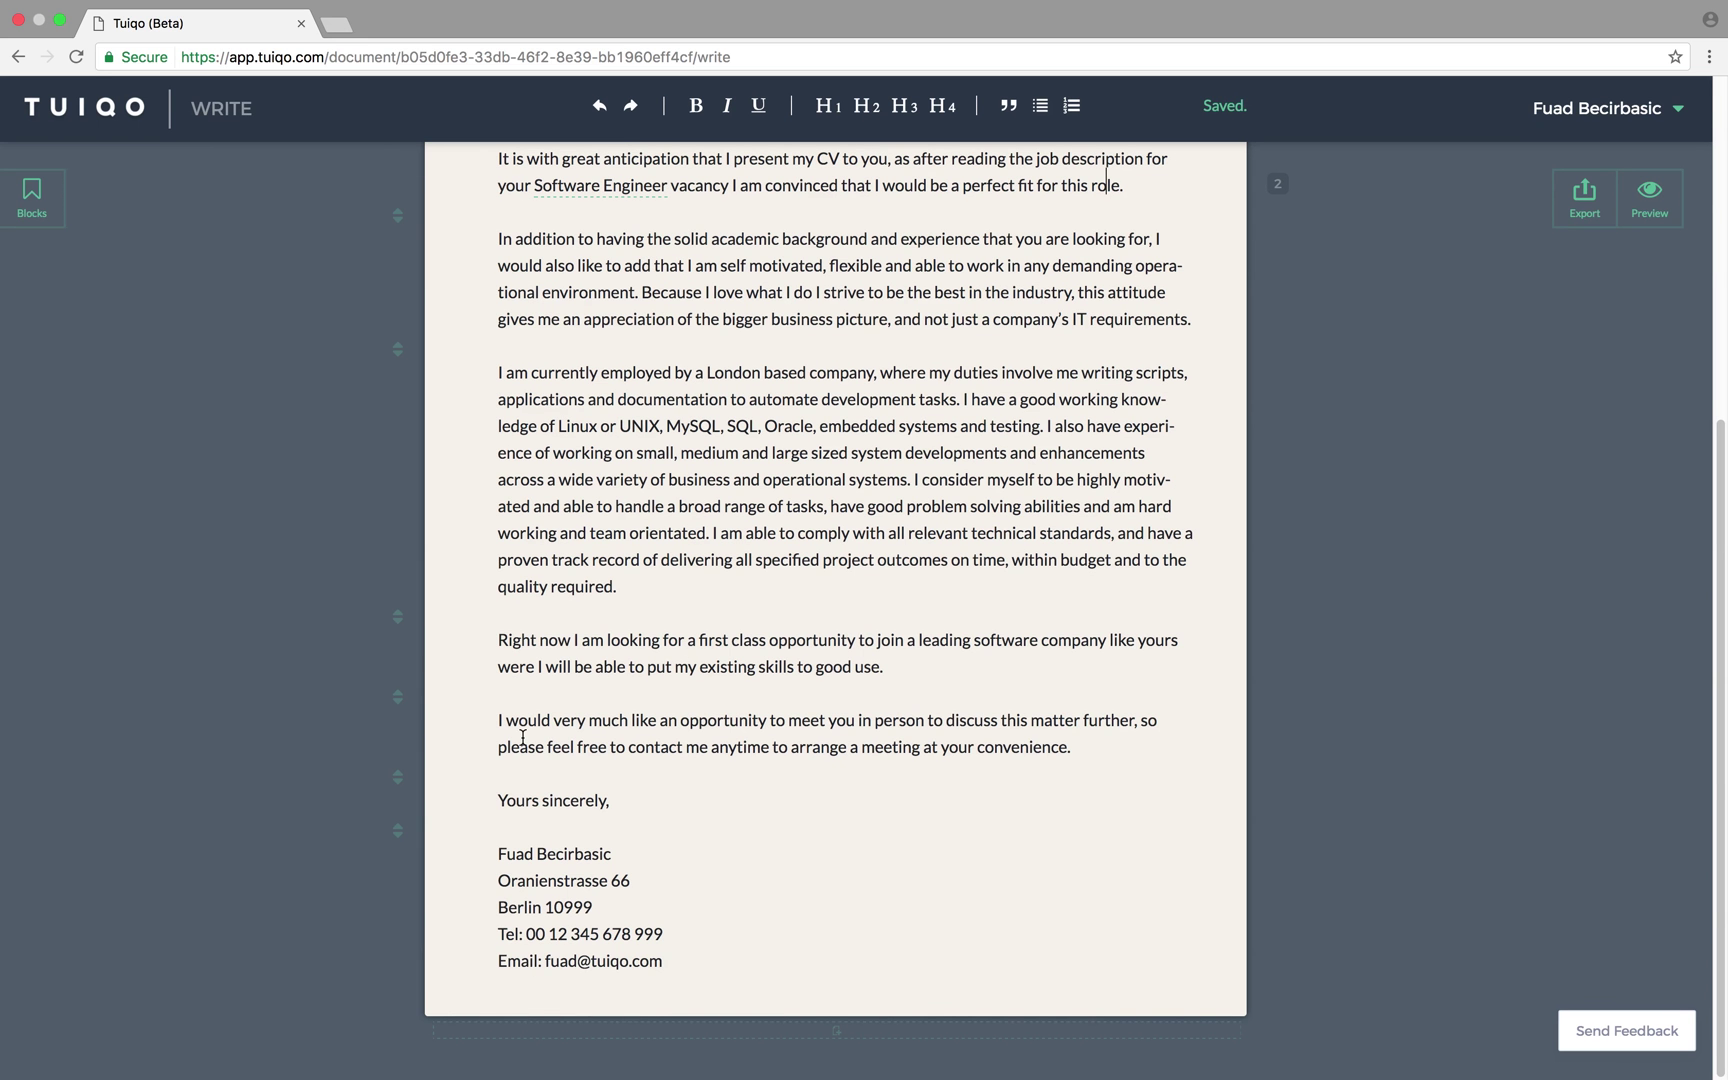
click(398, 699)
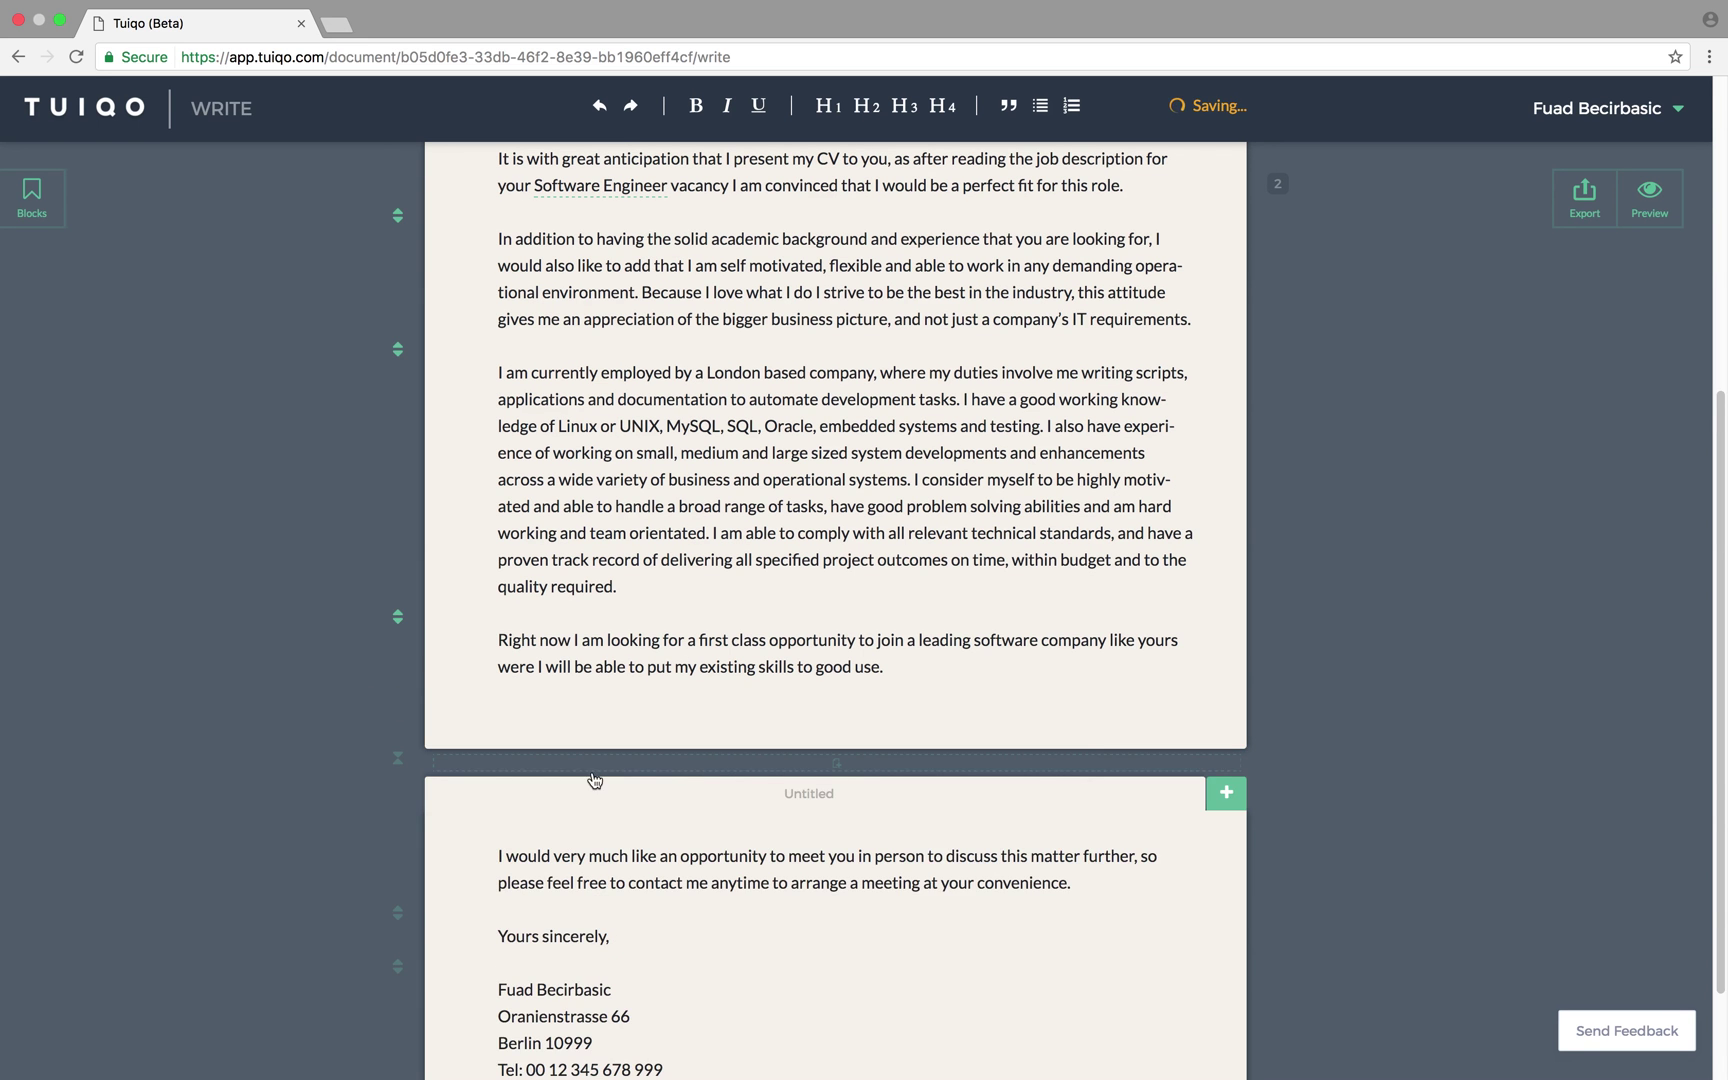
Insert an empty block before the closing block, name it Google Skills, and write "Write some Google skills"
click(670, 774)
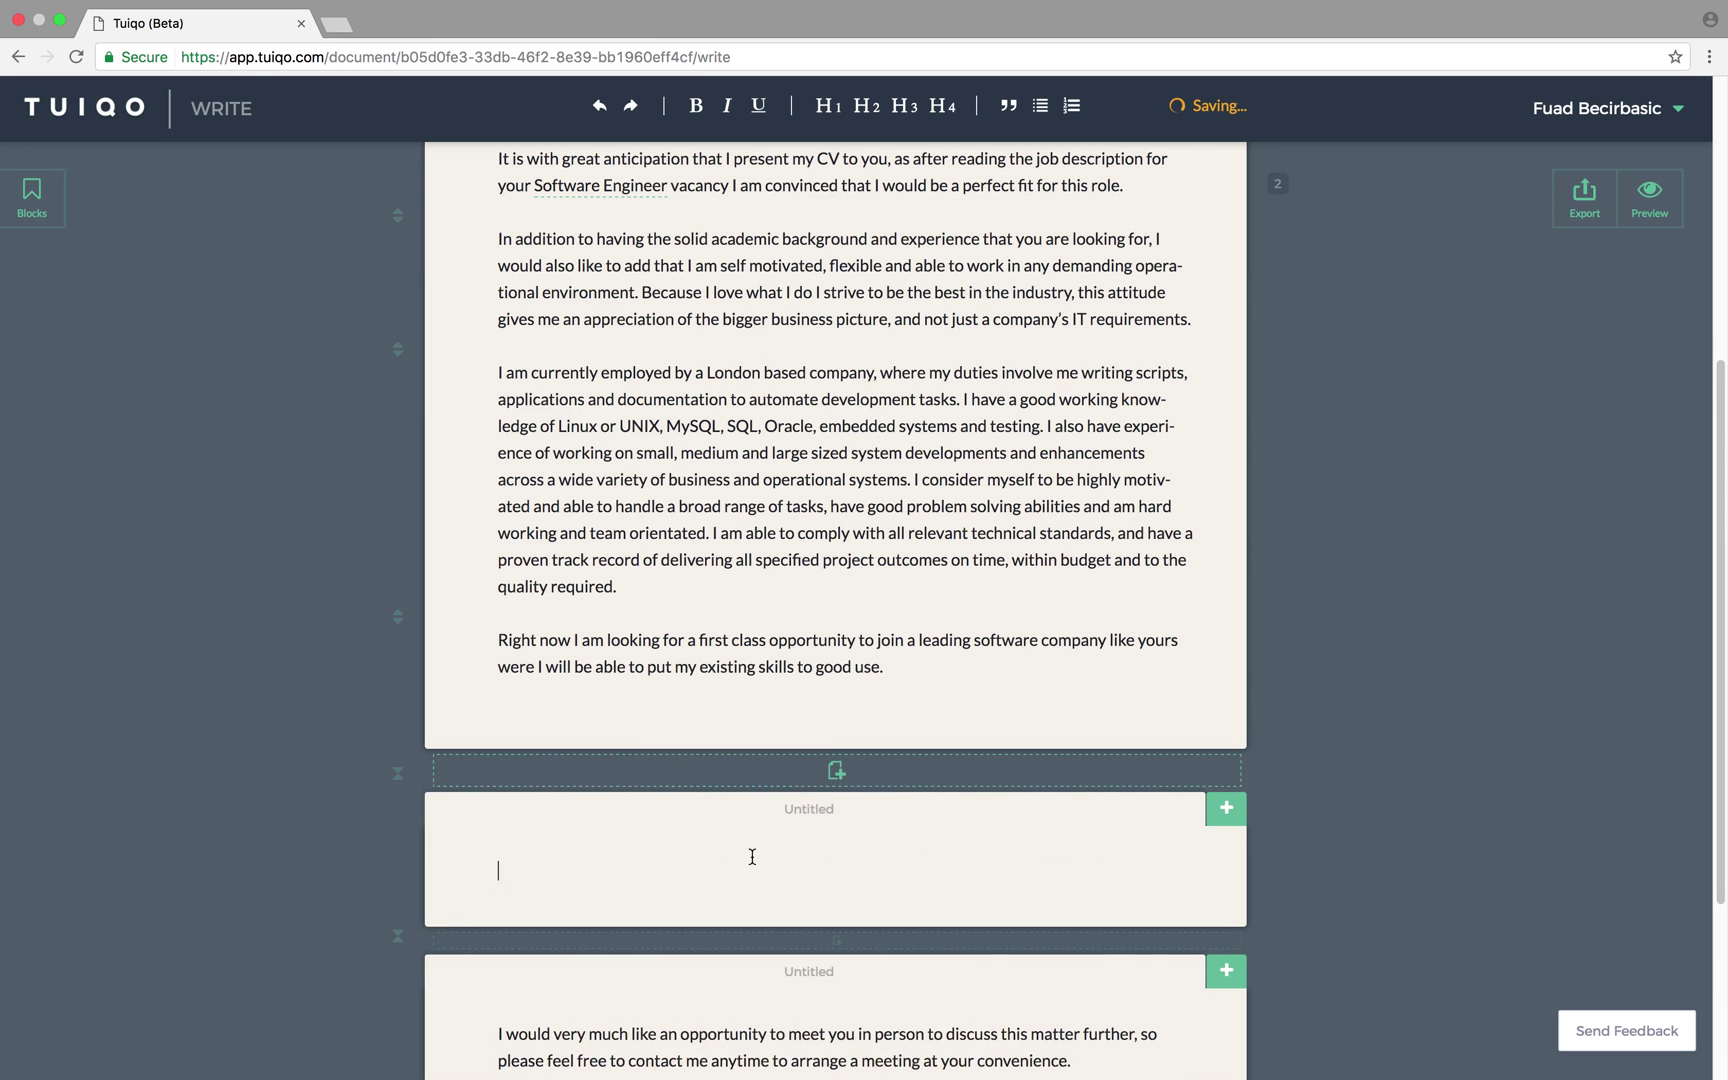
double_click(815, 793)
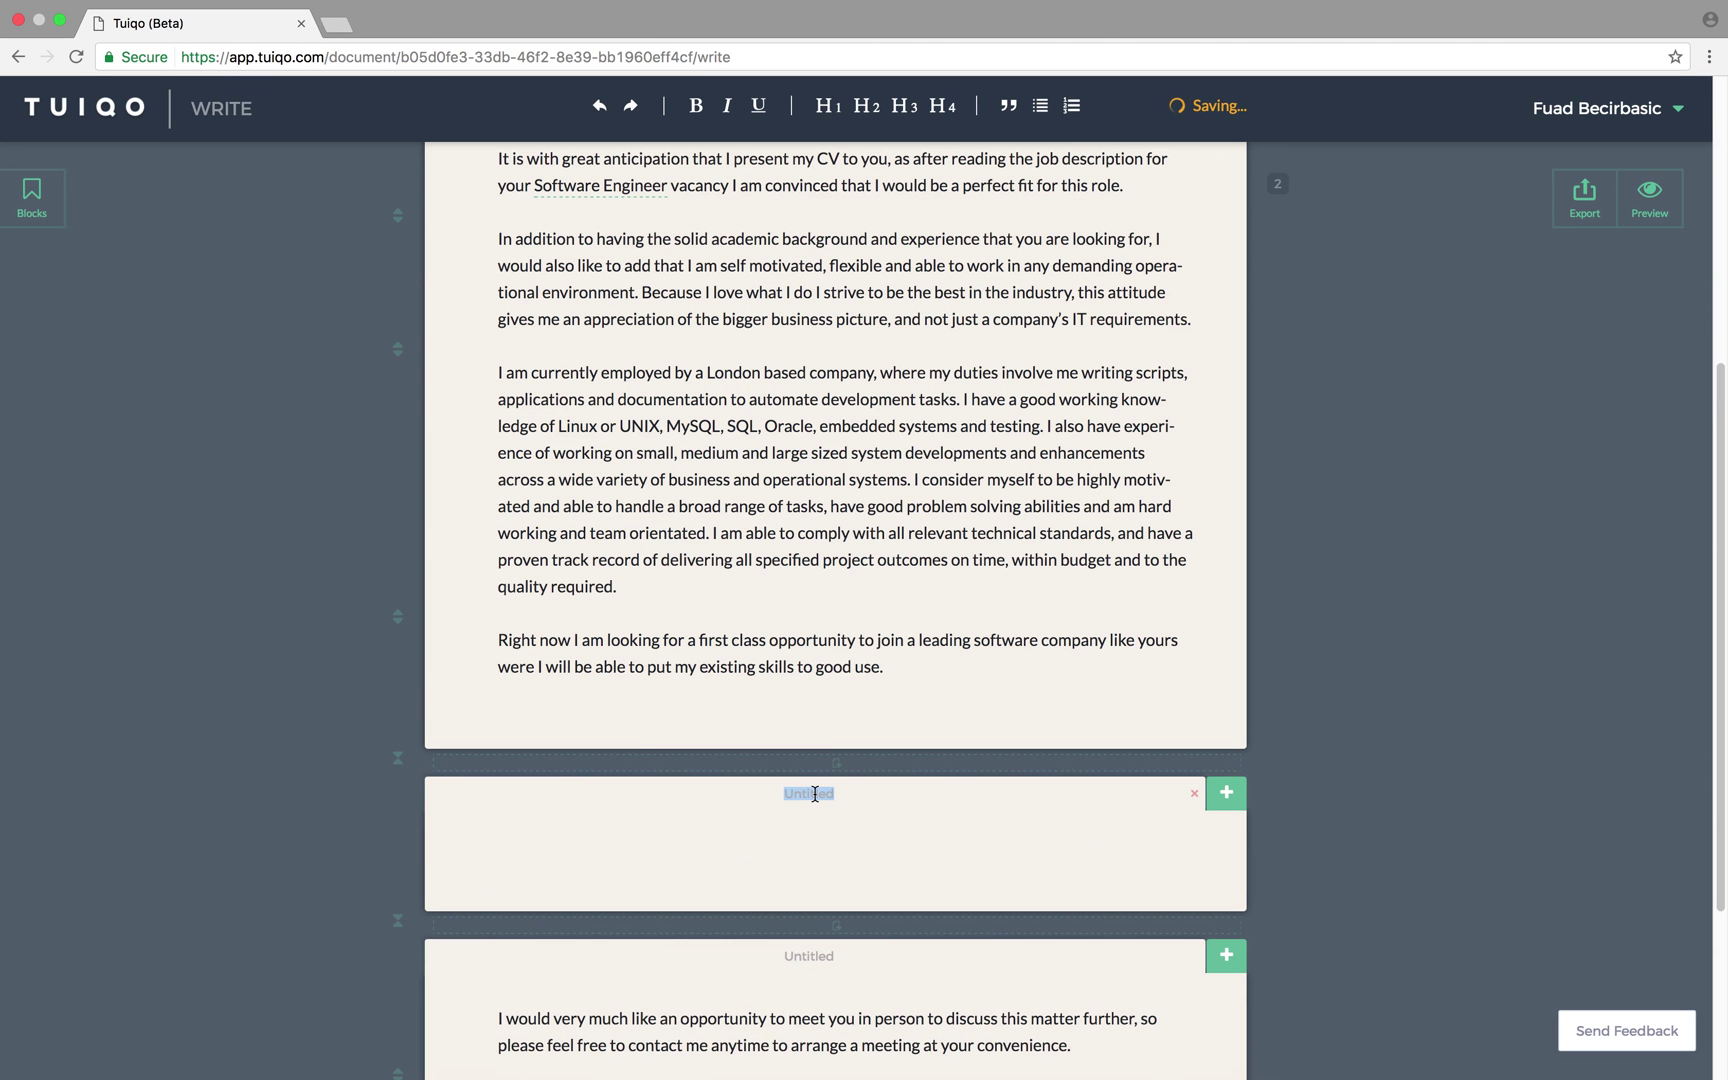
text(Google SkillsWrite some Google)
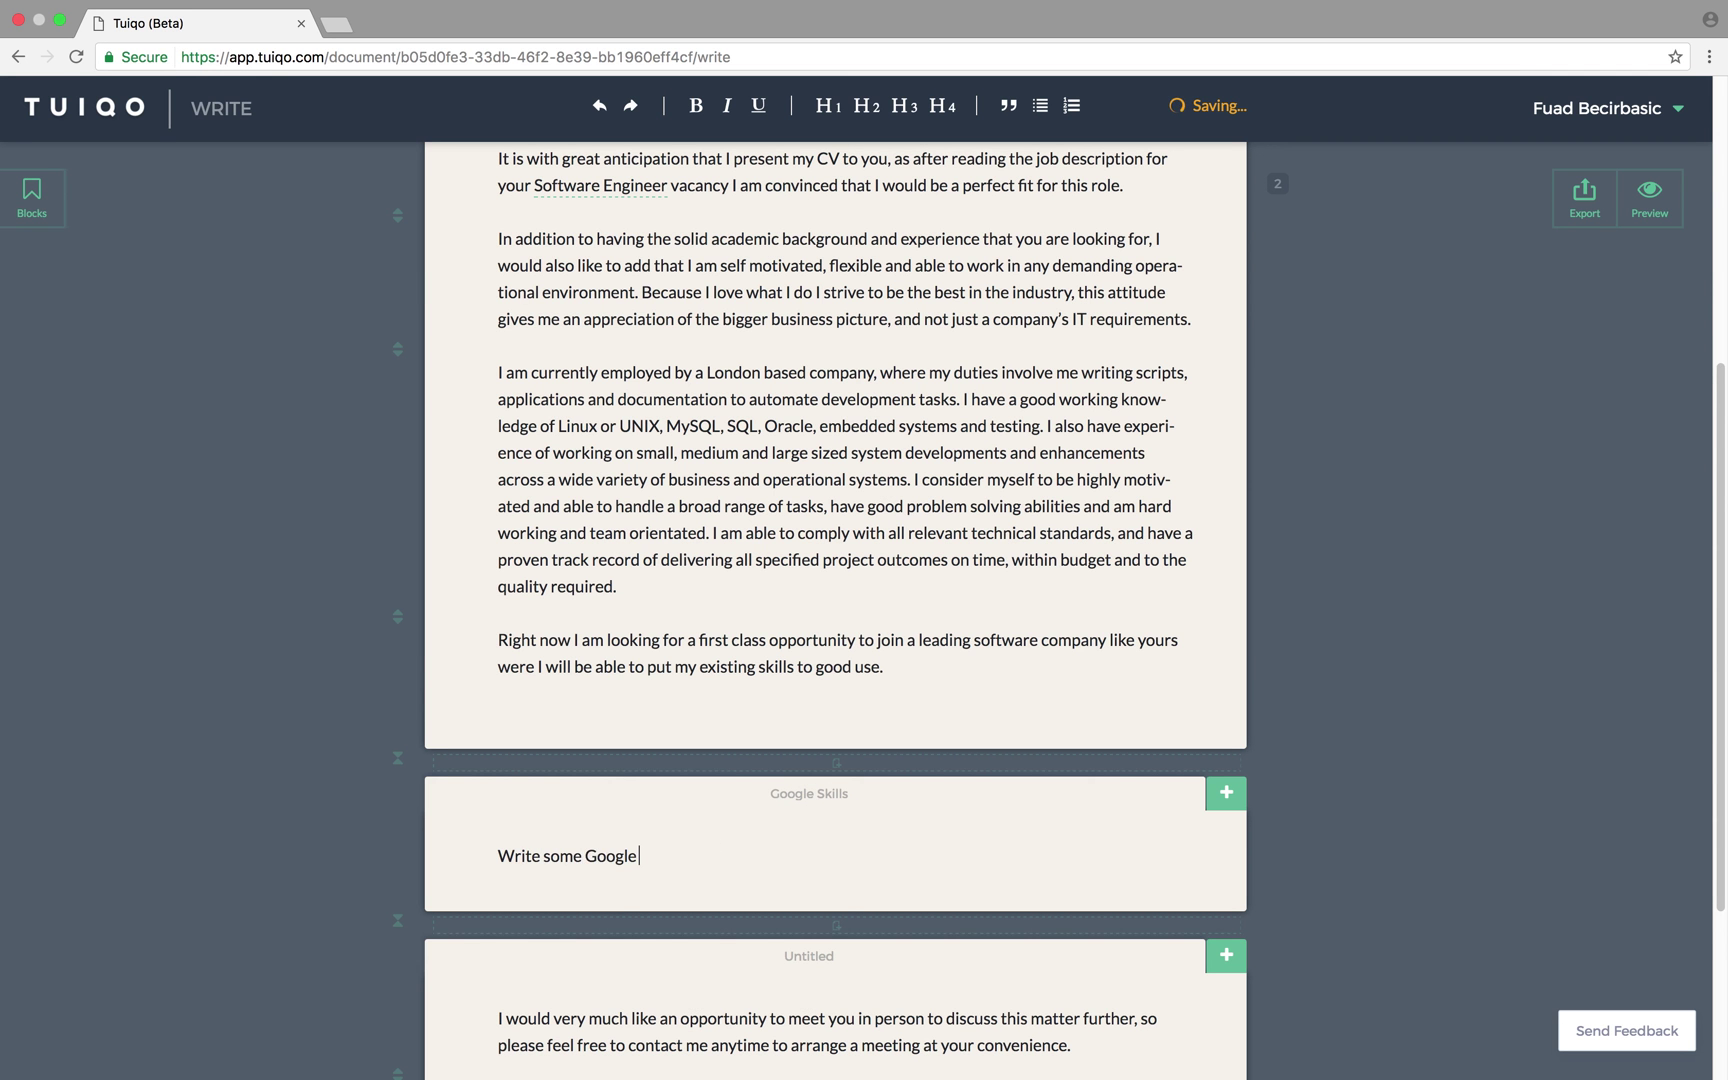
text( skills)
Add a second version of the Google Skills block named Facebook Skills, with the text "Write some Facebook skills"
click(1226, 792)
click(615, 857)
double_click(615, 857)
text(Facebook)
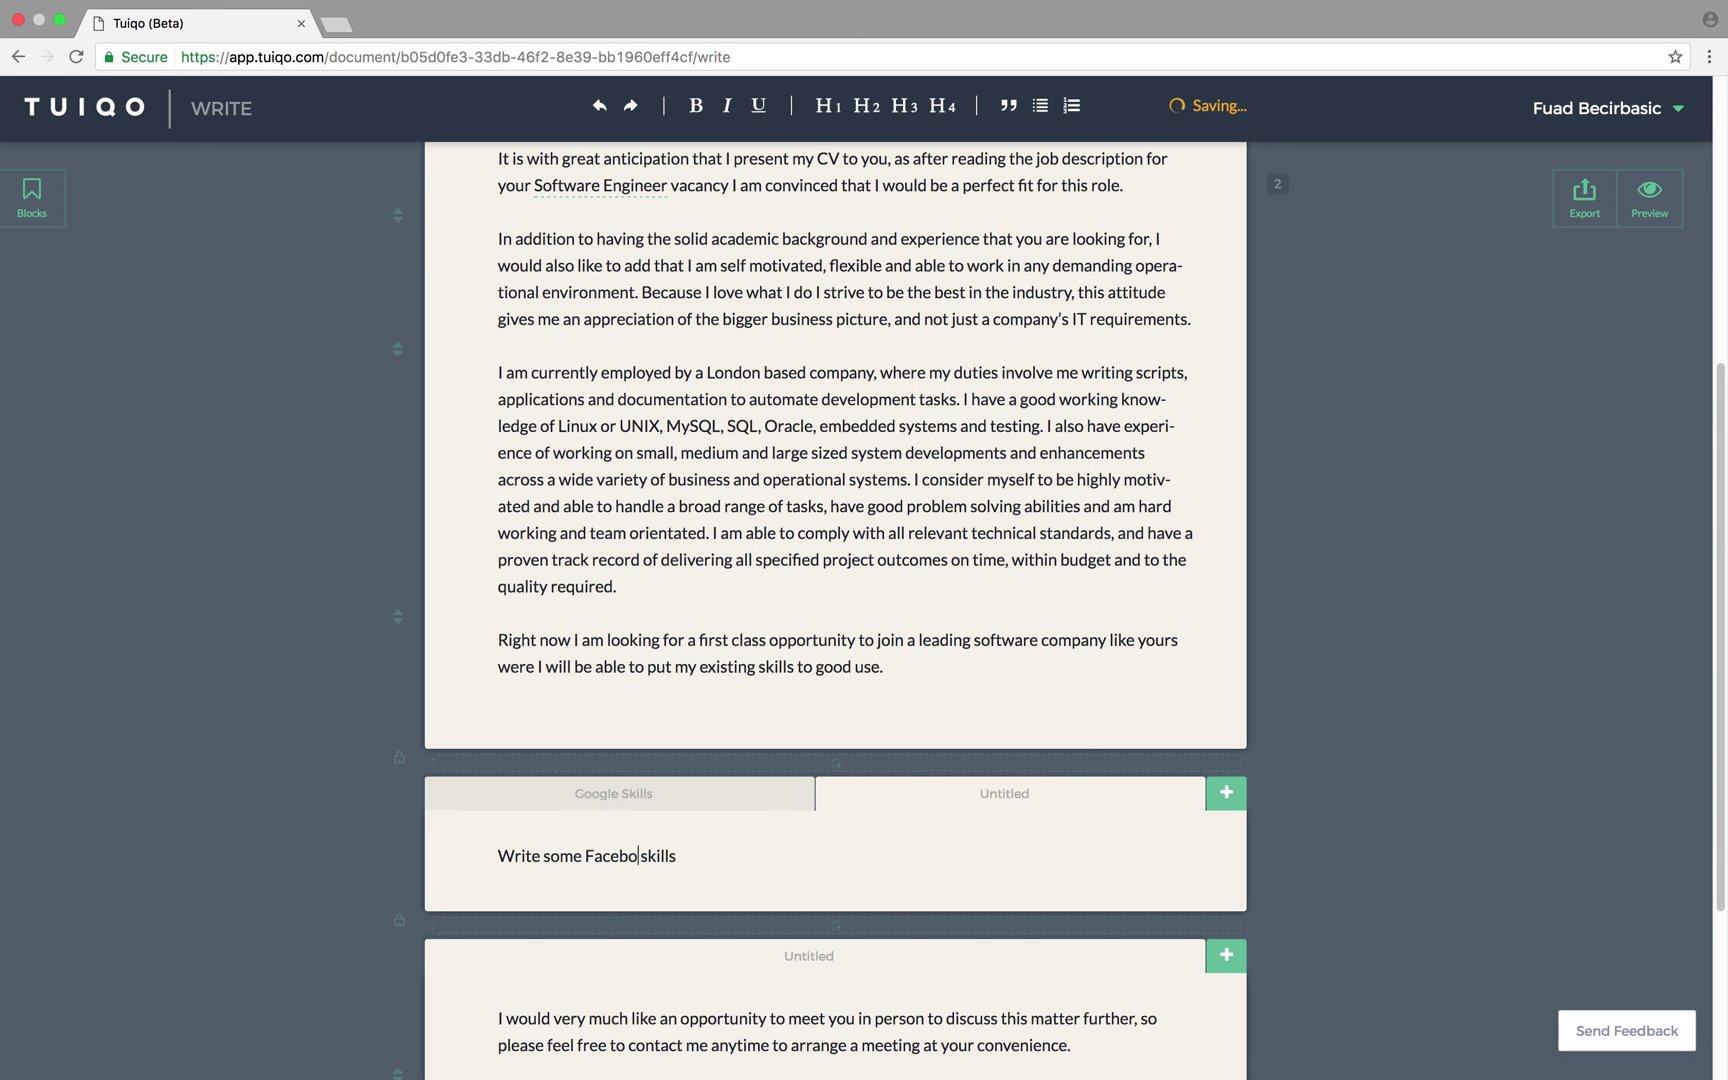
double_click(995, 795)
text(Facebook Skills)
Use the block navigation to visit the Facebook and Facebook Skills blocks, checking the Google addressee version in between
scroll(884, 510, down, 3)
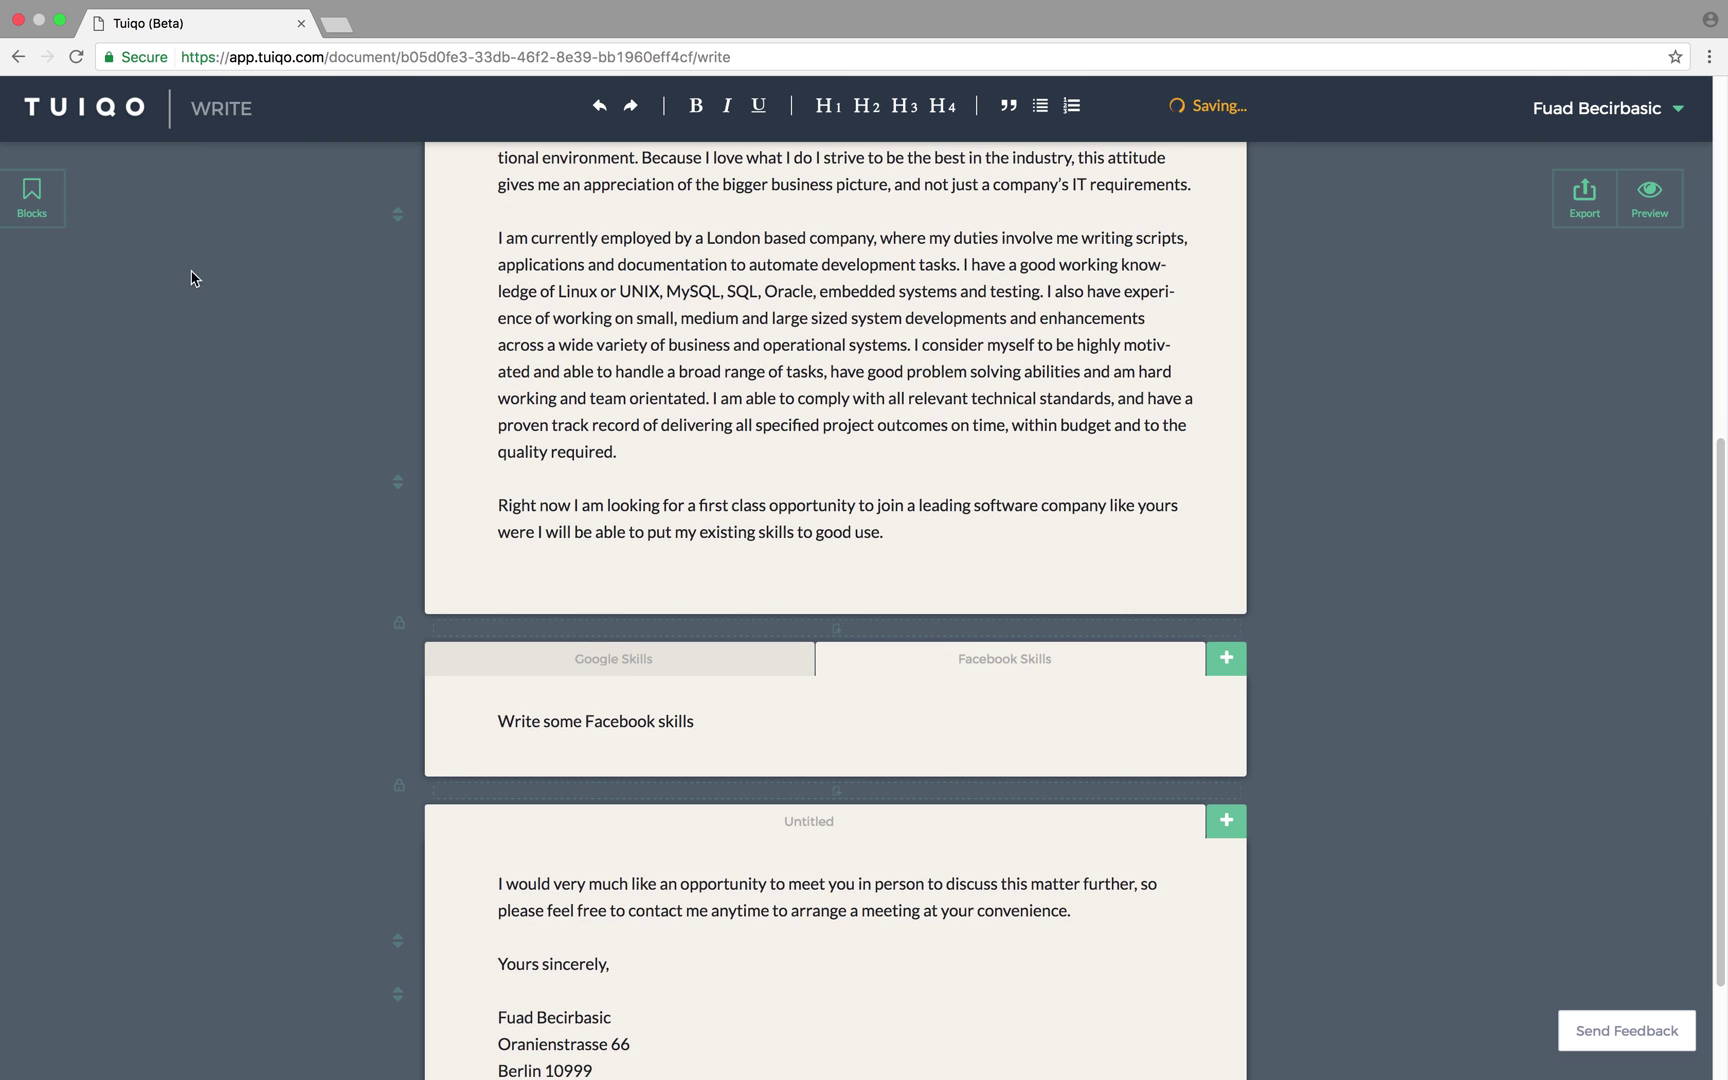
click(38, 208)
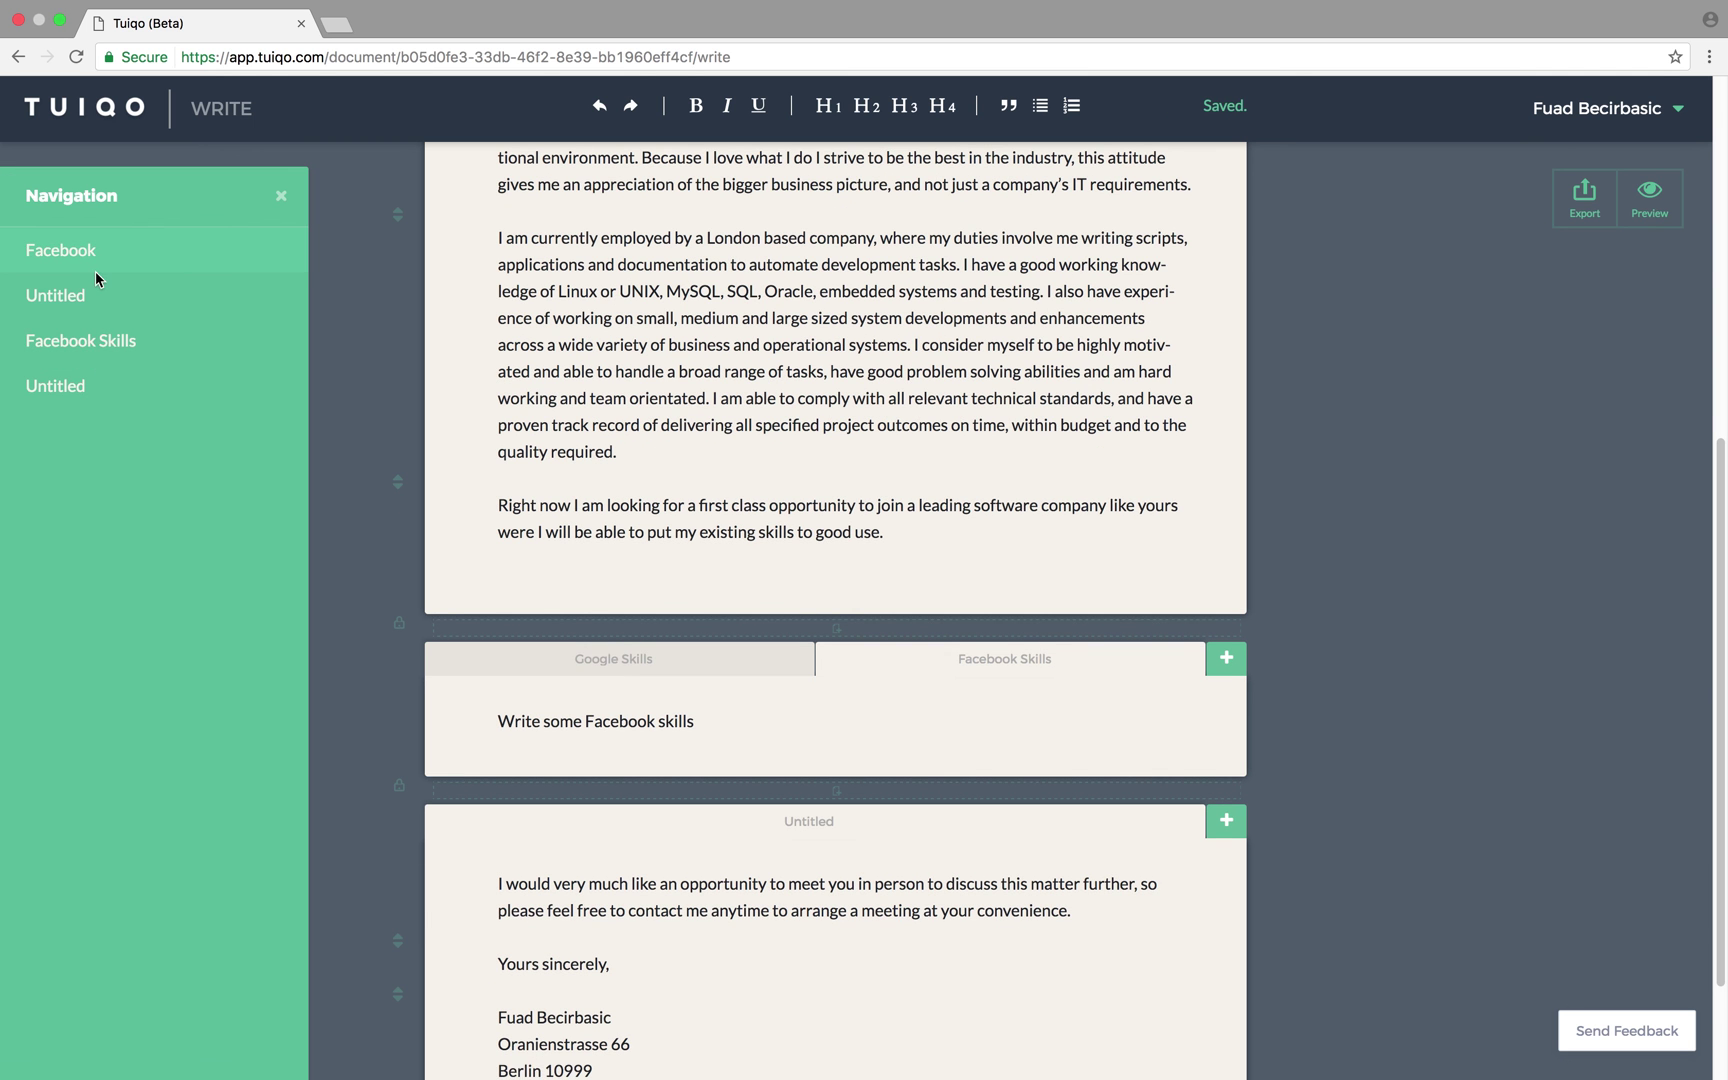
click(95, 259)
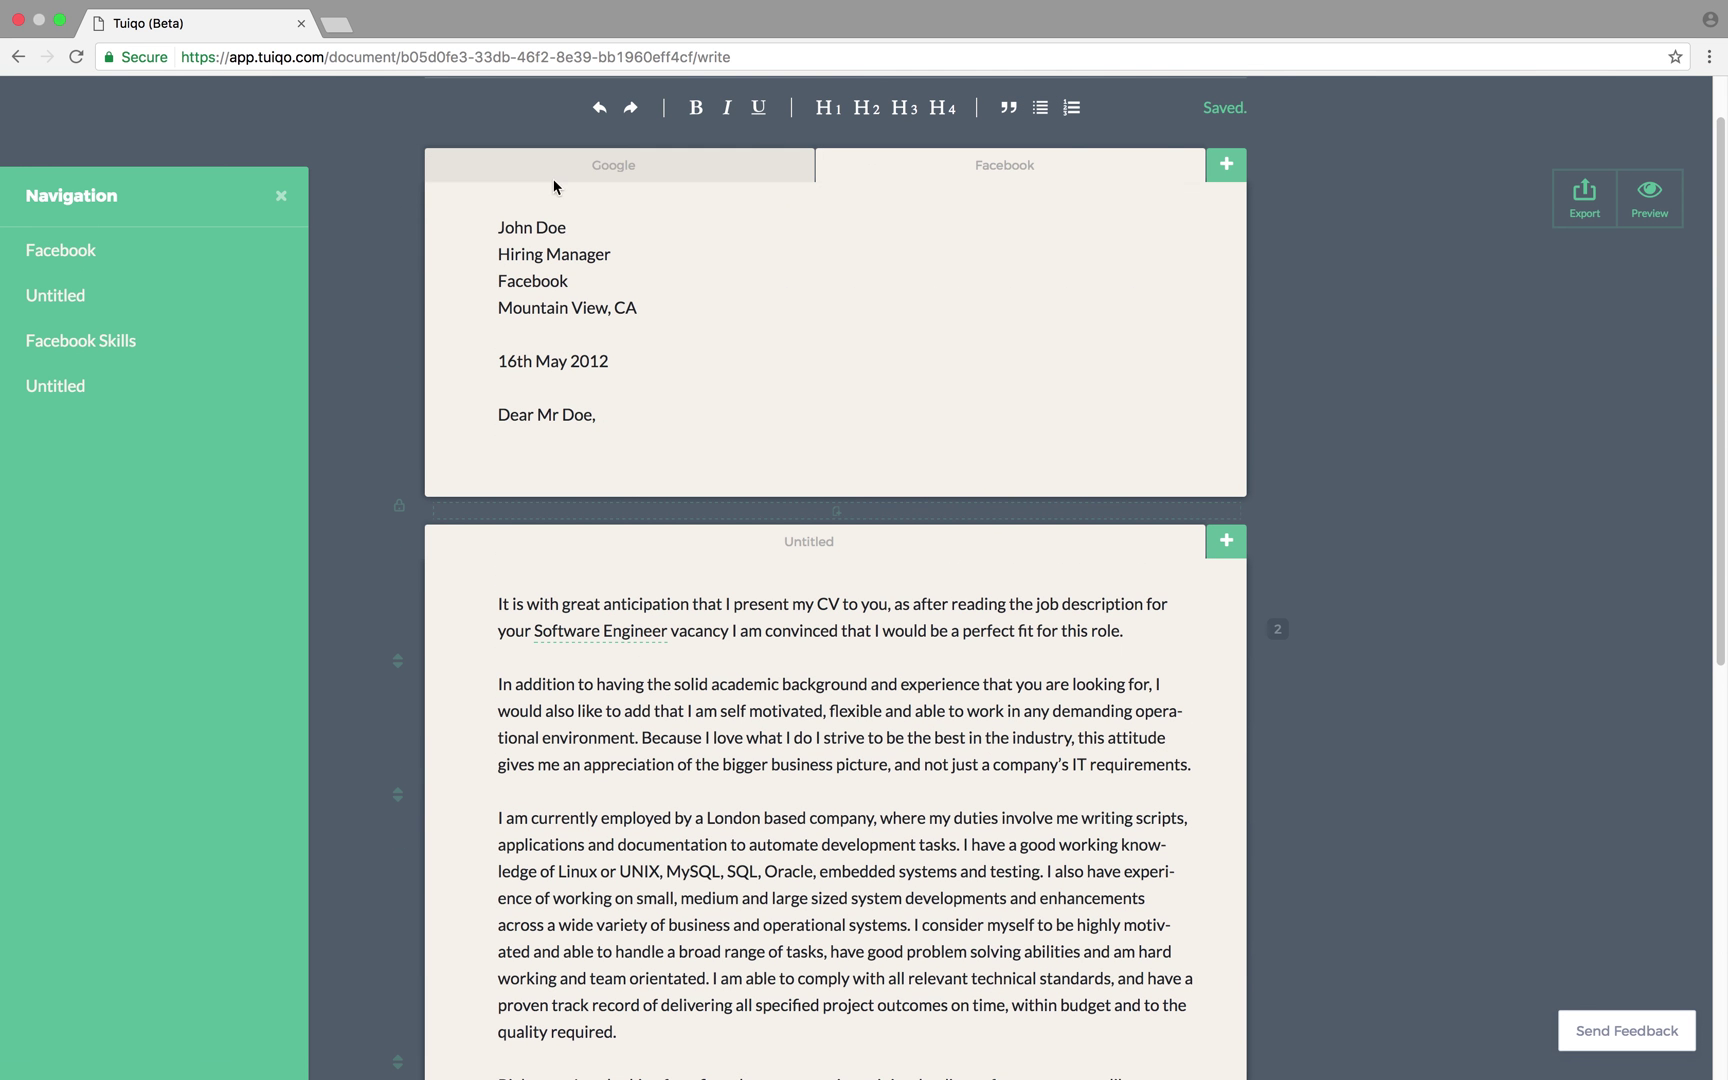
click(549, 166)
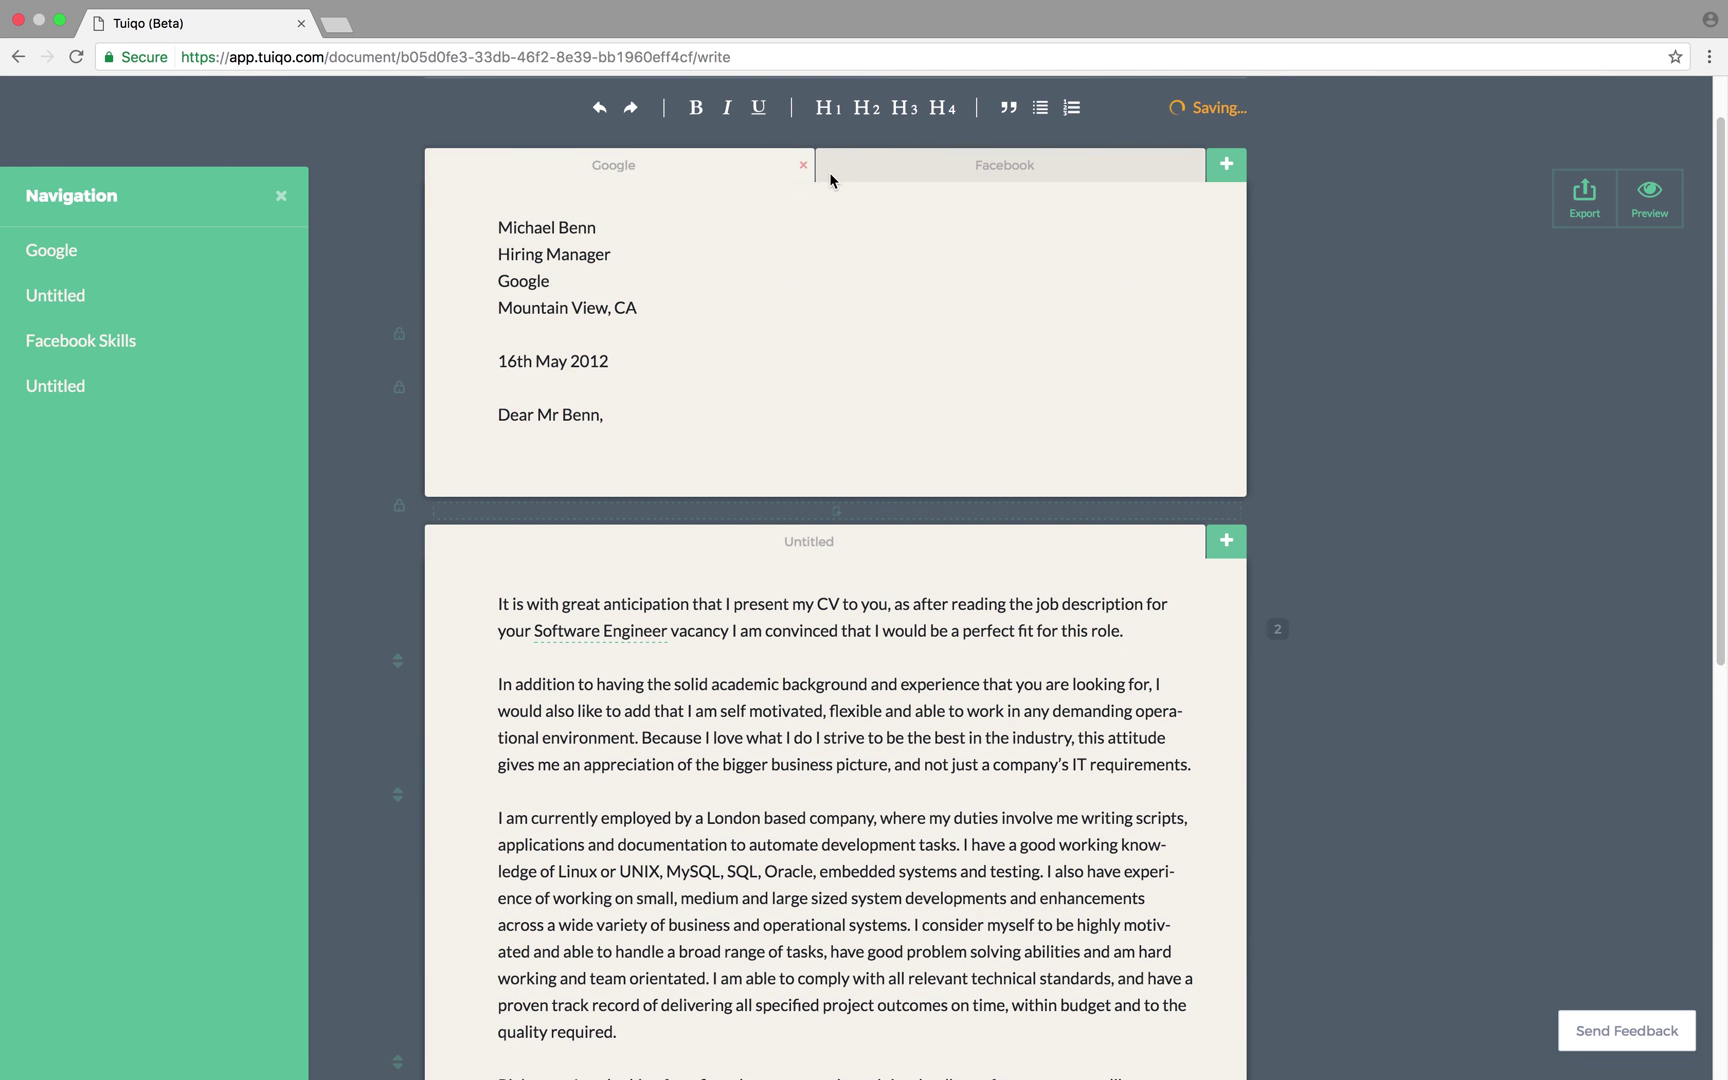
click(890, 168)
click(100, 341)
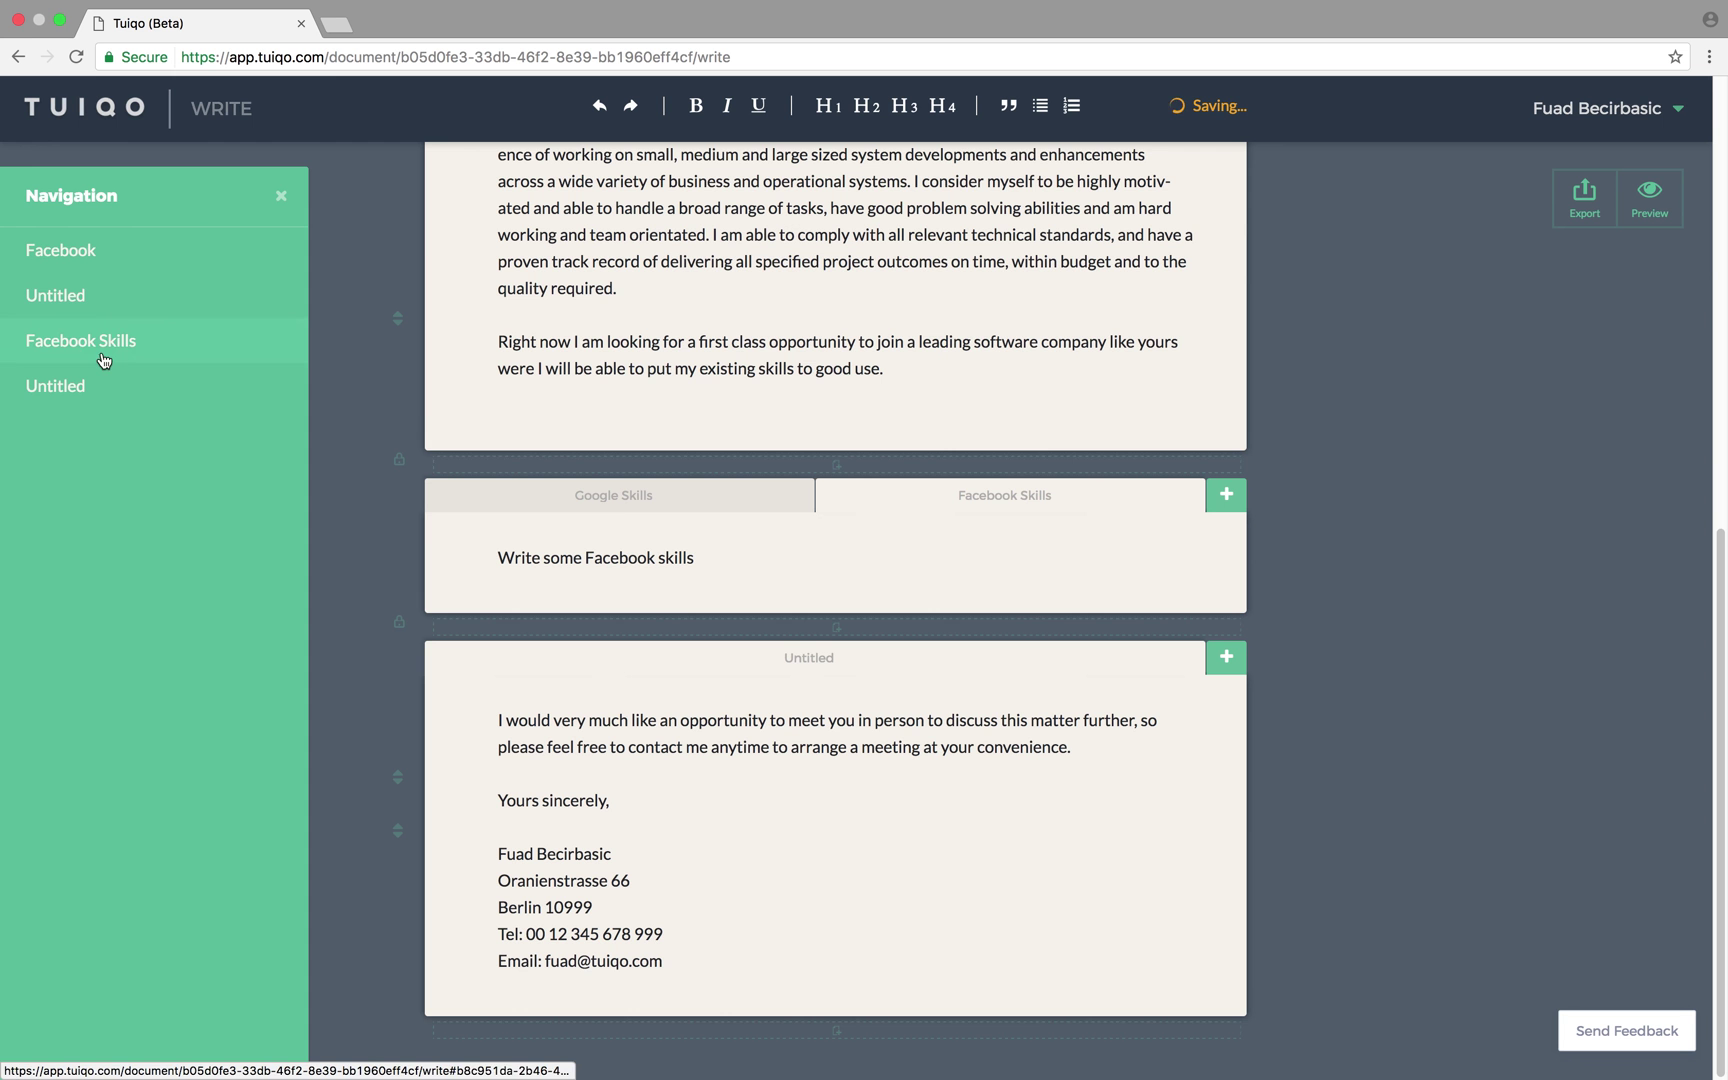
click(144, 194)
Add "Python, Hadoop, Spark" as an alternative phrase for "Linux or UNIX, MySQL, SQL, Oracle" in the current-employment paragraph
scroll(640, 281, up, 2)
scroll(640, 281, up, 3)
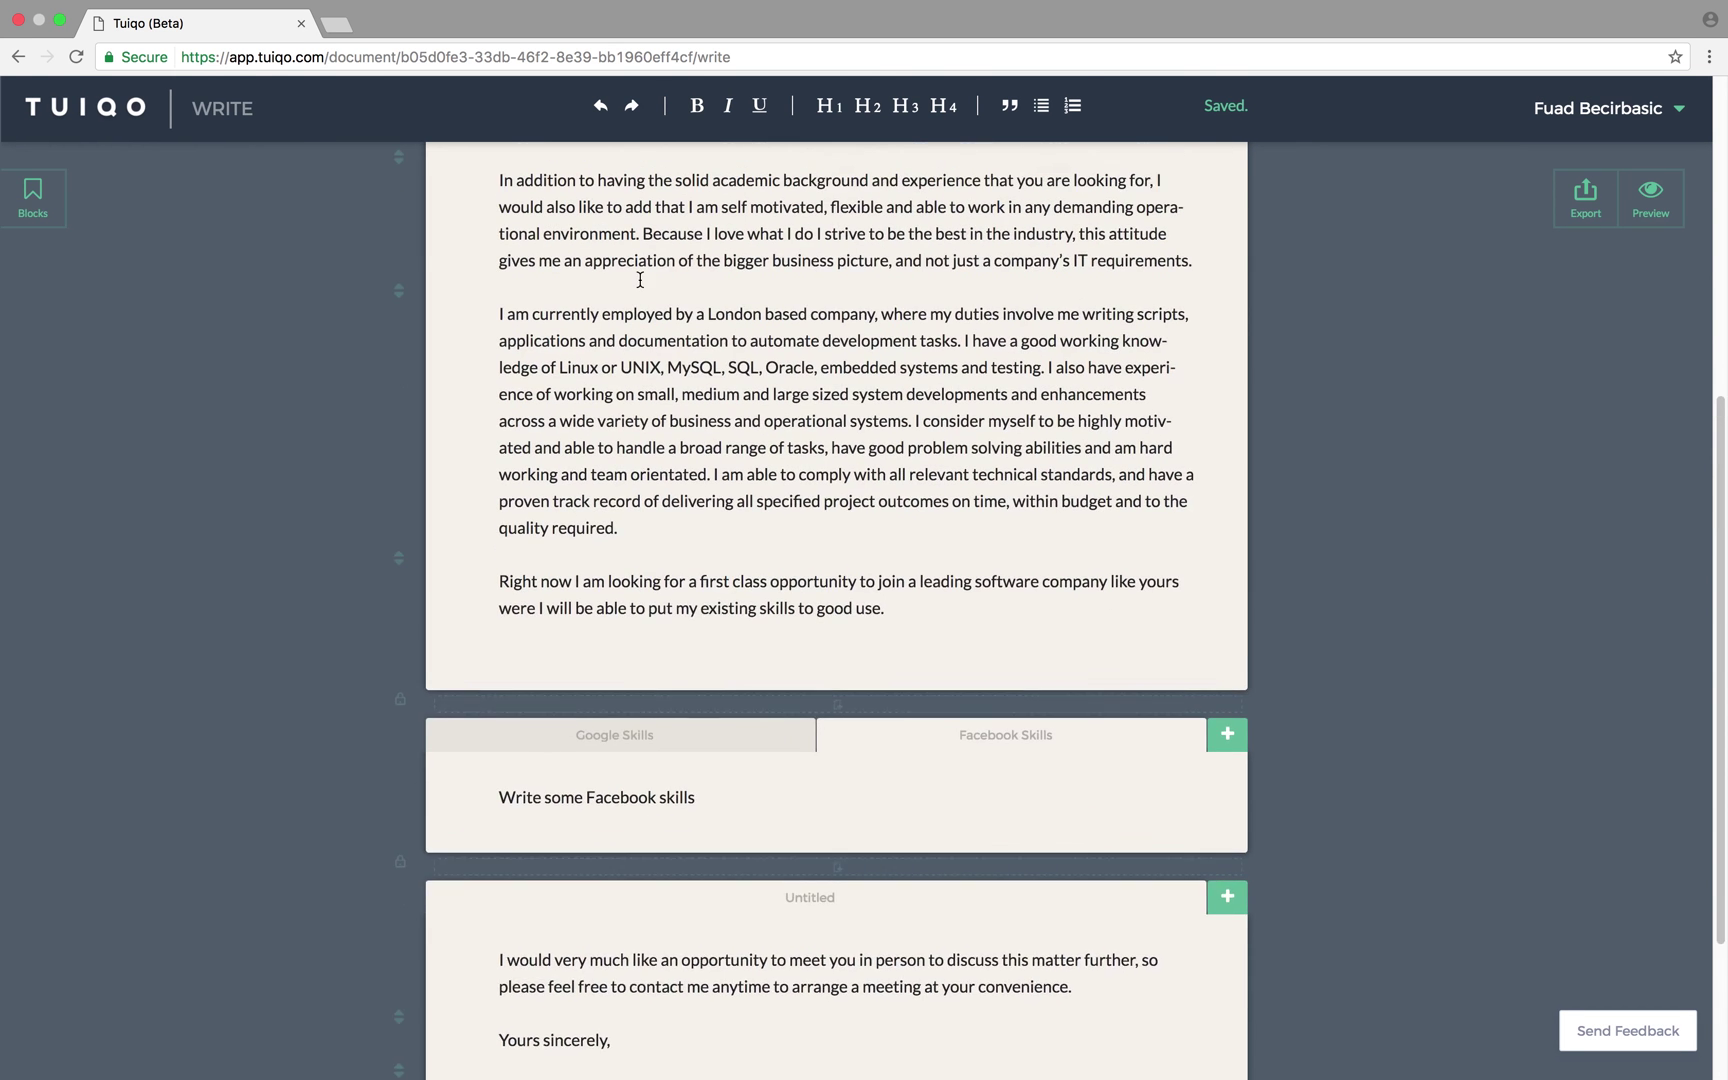
drag(560, 460, 773, 463)
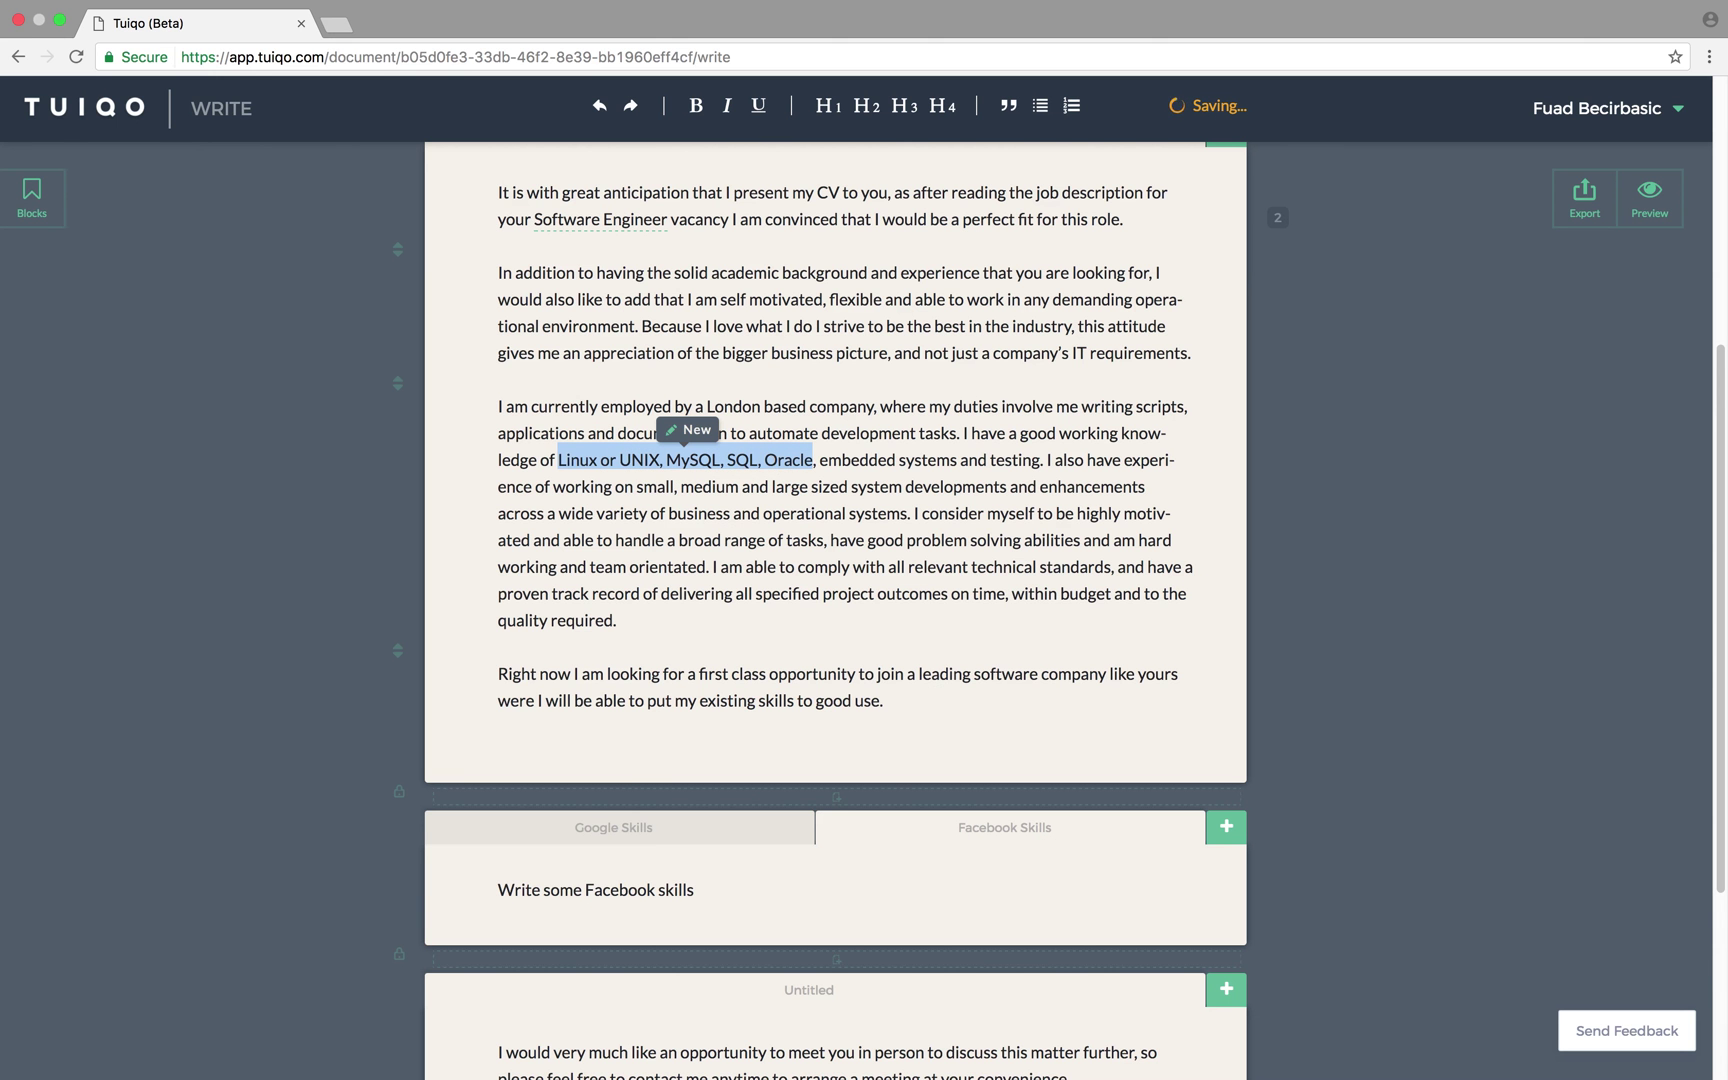
click(690, 429)
text(Python)
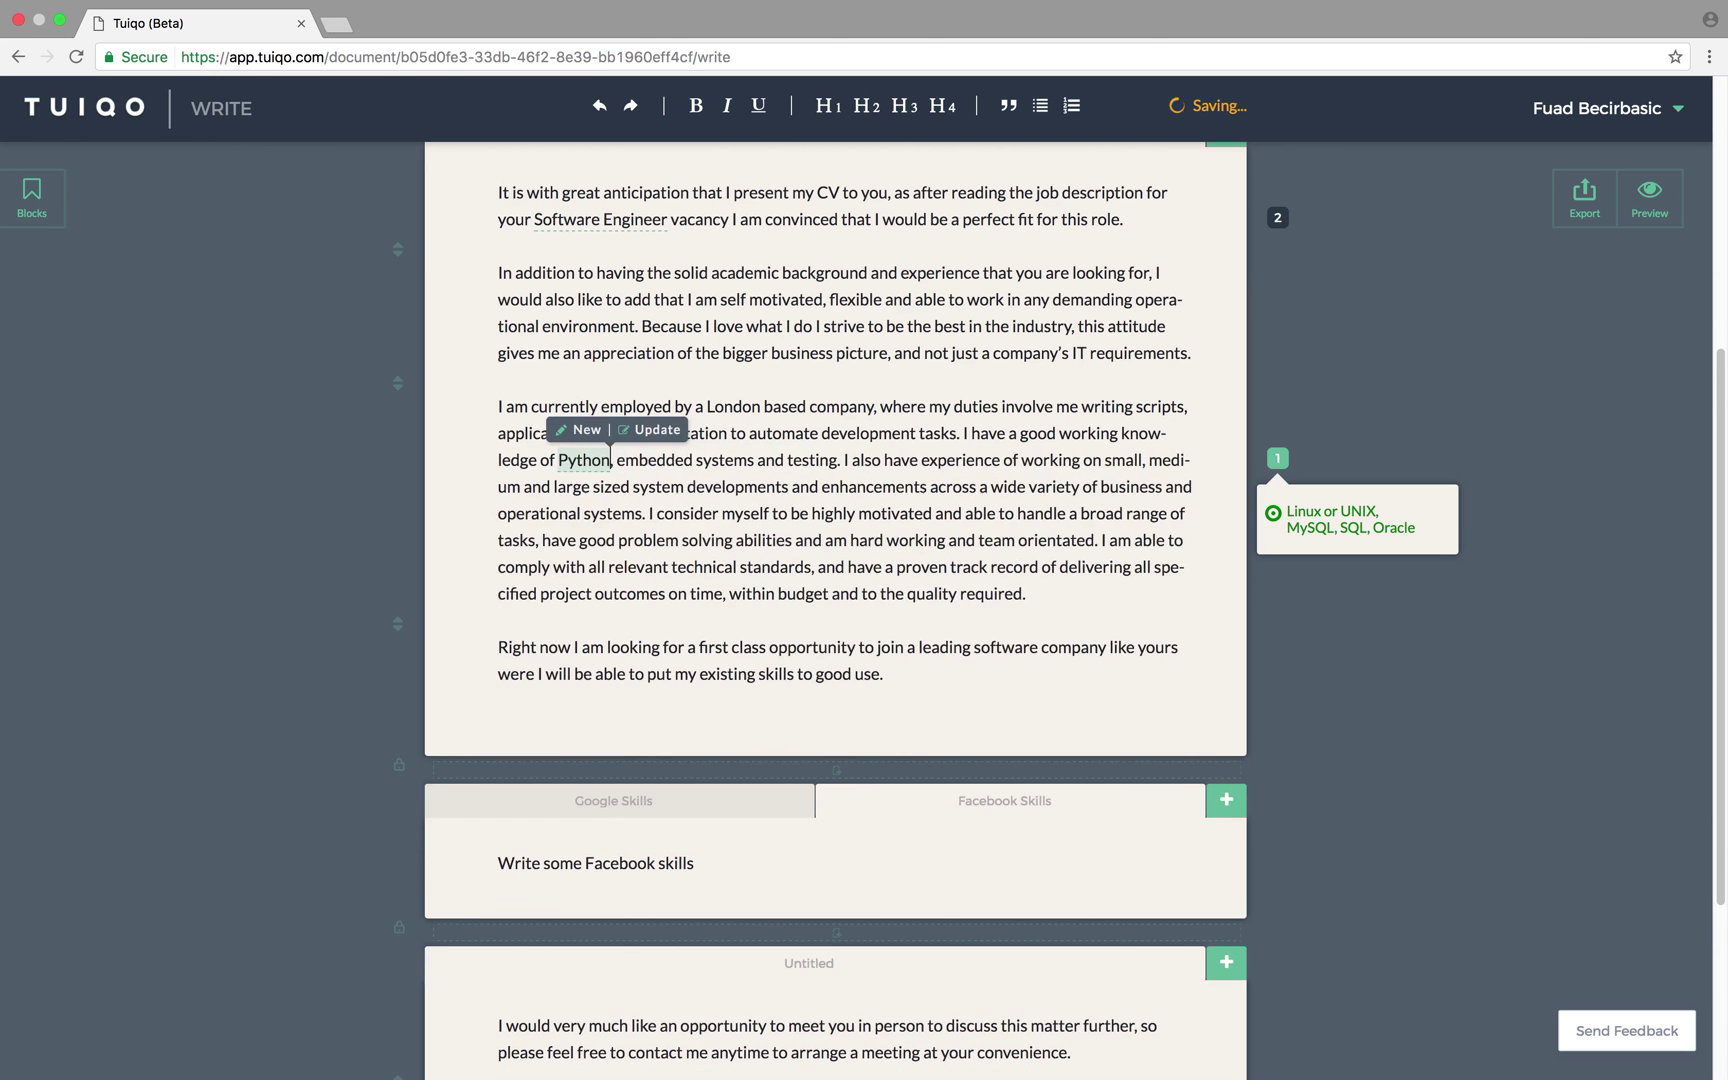
text(,)
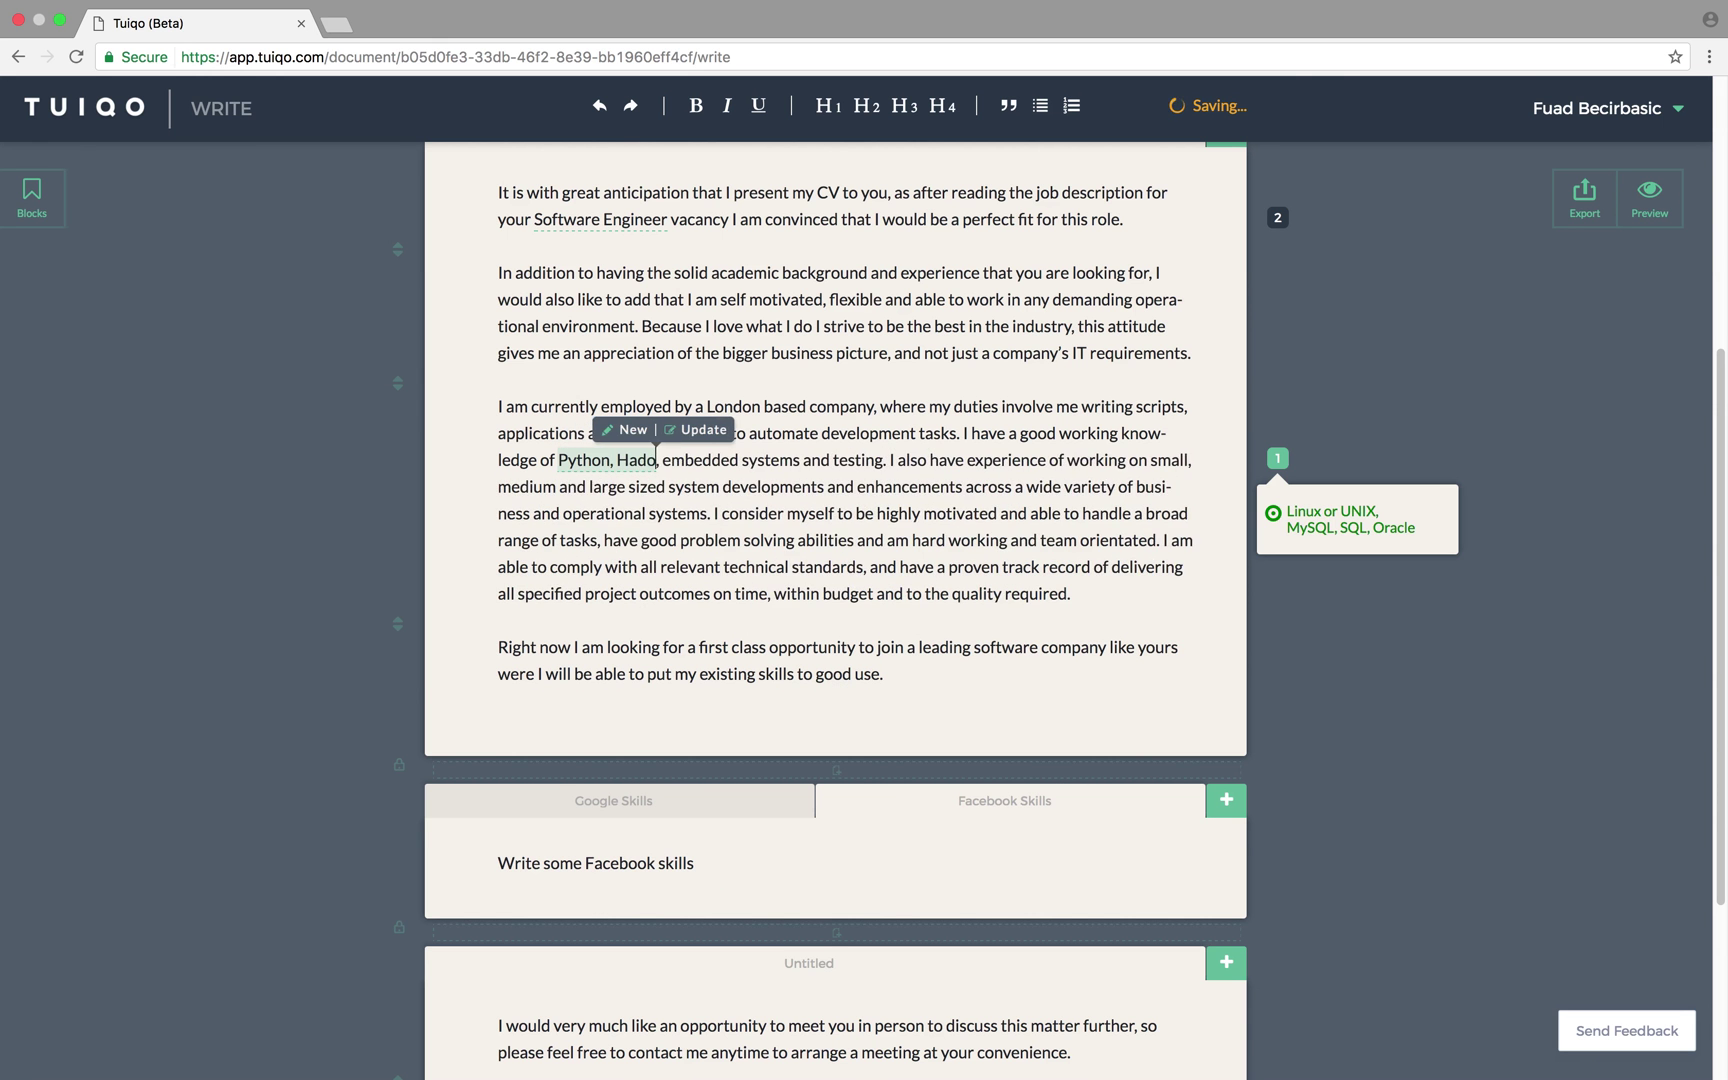
text( Hadoop, Spark)
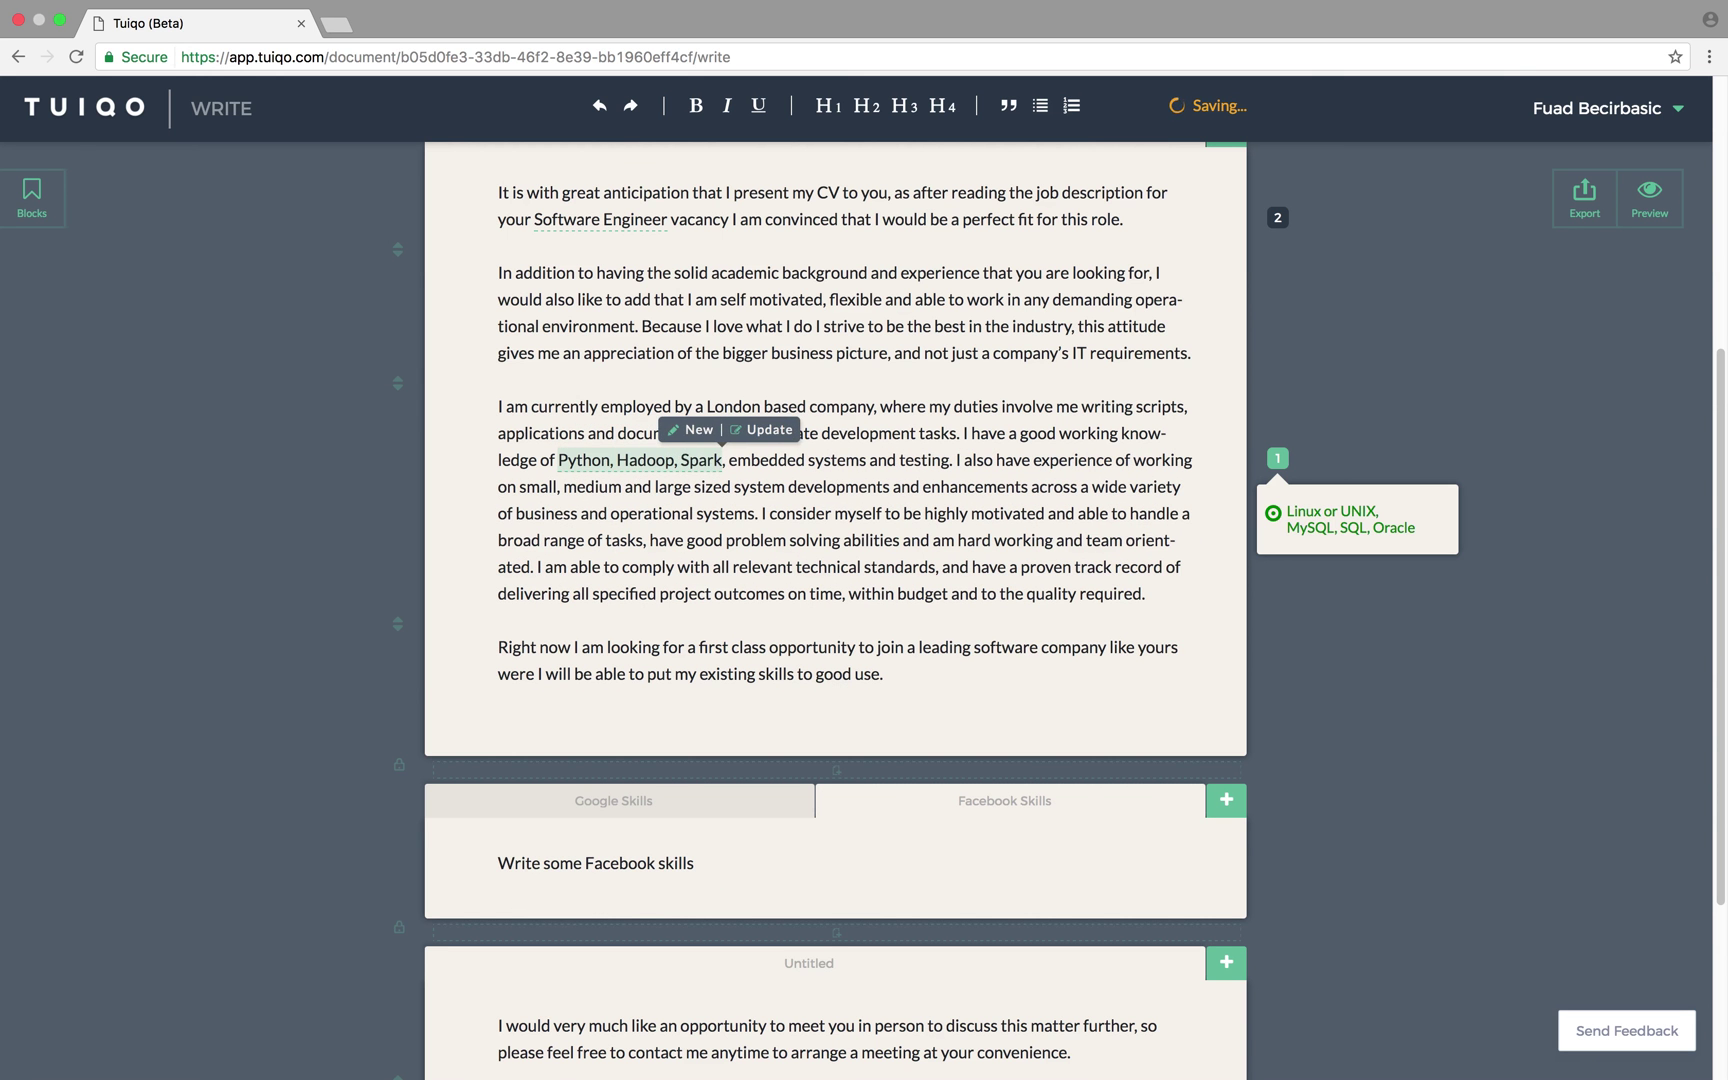
click(692, 429)
click(590, 513)
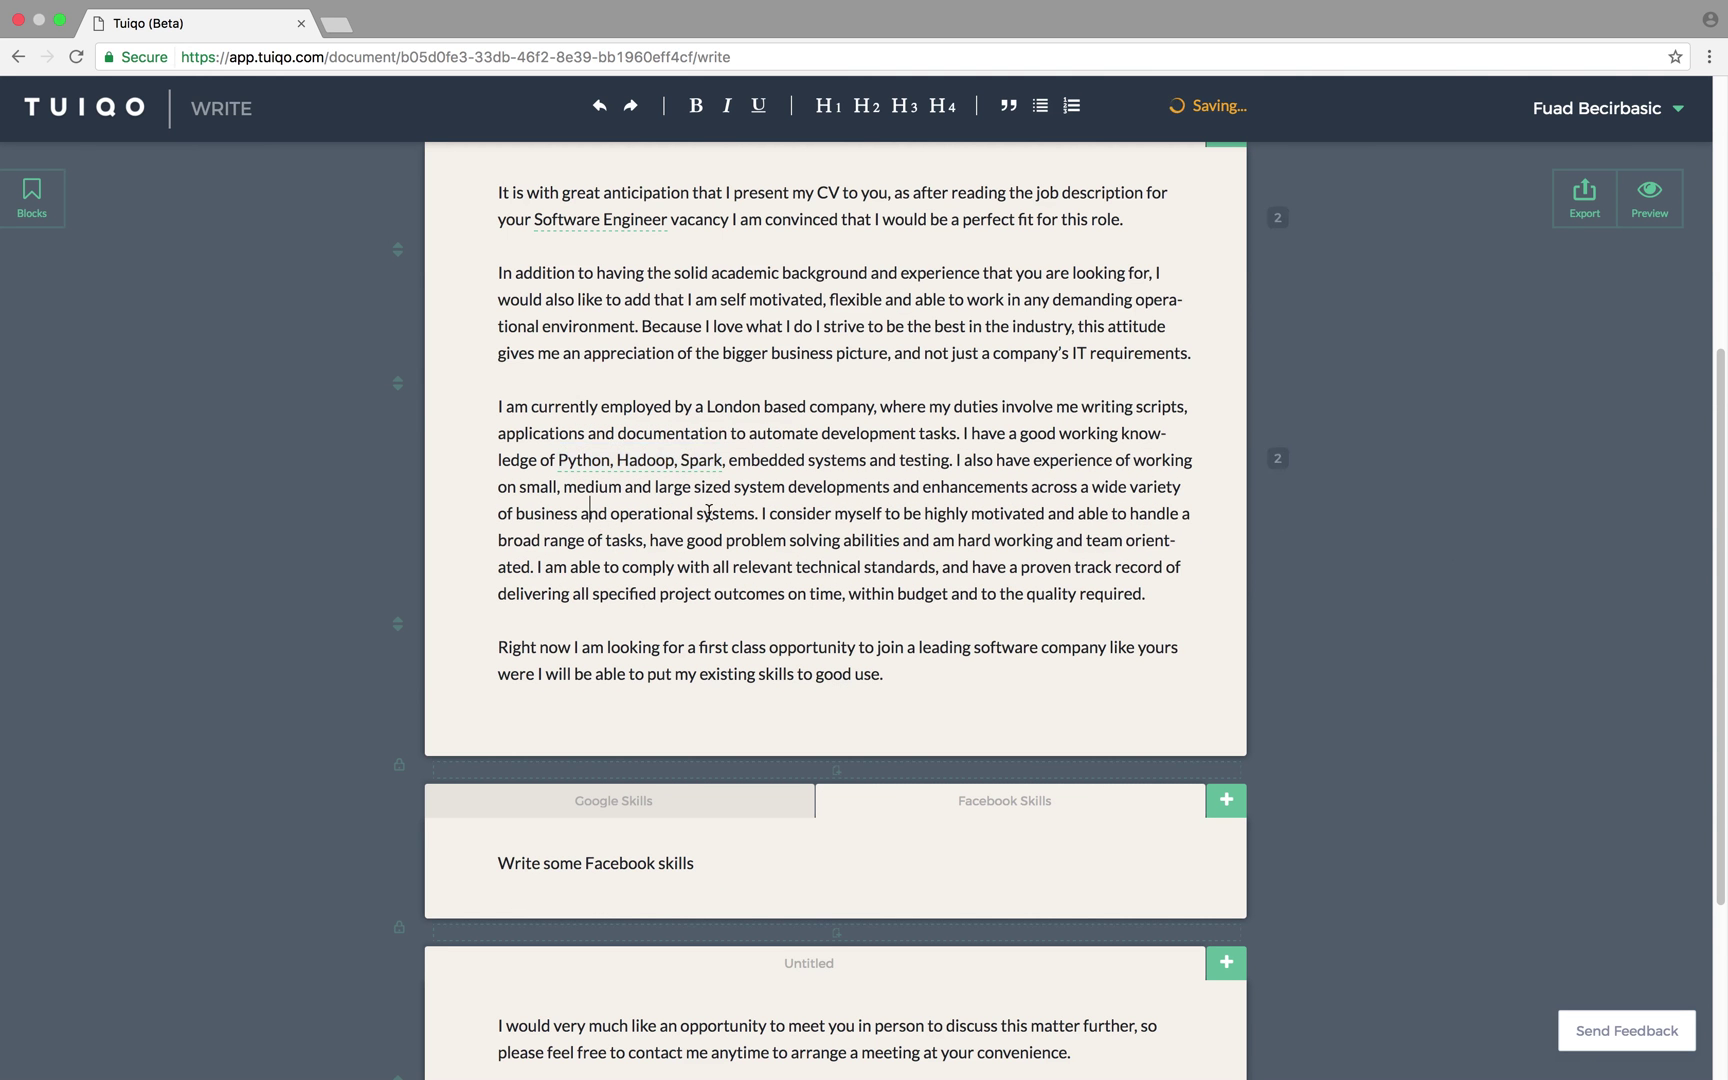
Update the "Python, Hadoop, Spark" alternative to read "Python, Hadoop, R, Spark"
click(684, 462)
text(R,)
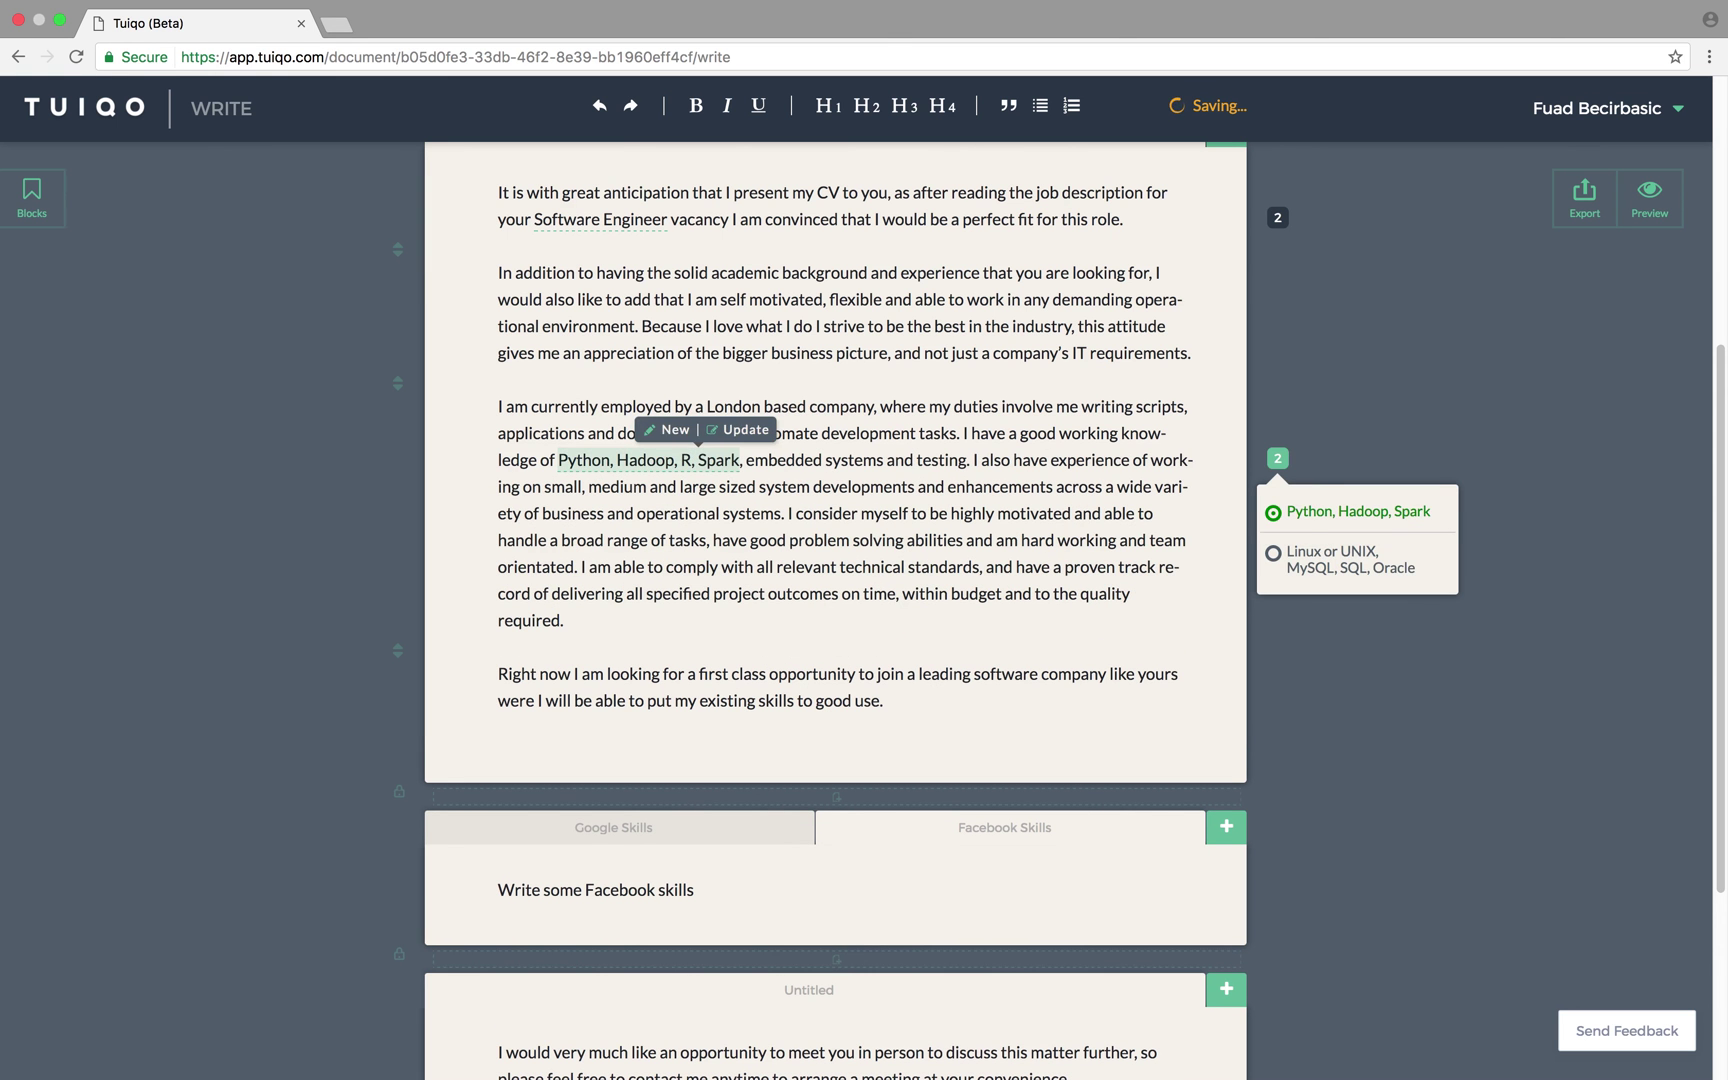
click(743, 431)
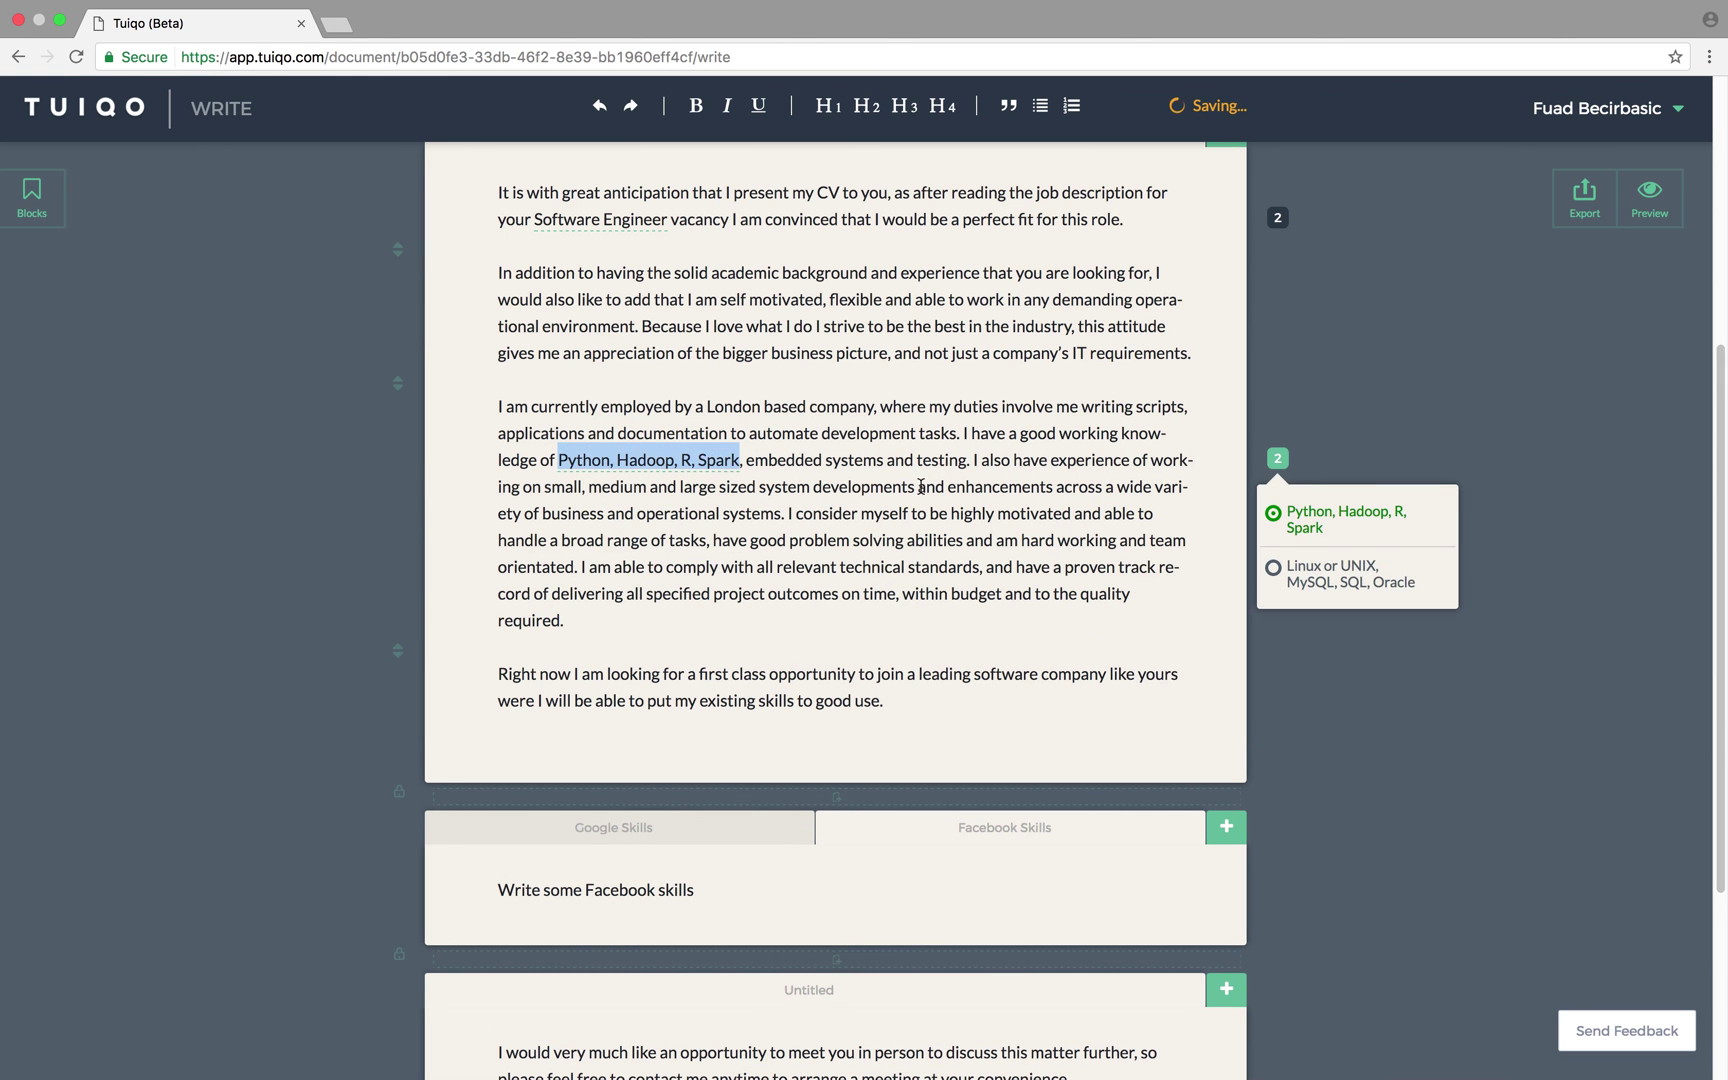
Switch the skills phrase to the "Linux or UNIX, MySQL, SQL, Oracle" alternative and back to "Python, Hadoop, R, Spark"
click(1353, 583)
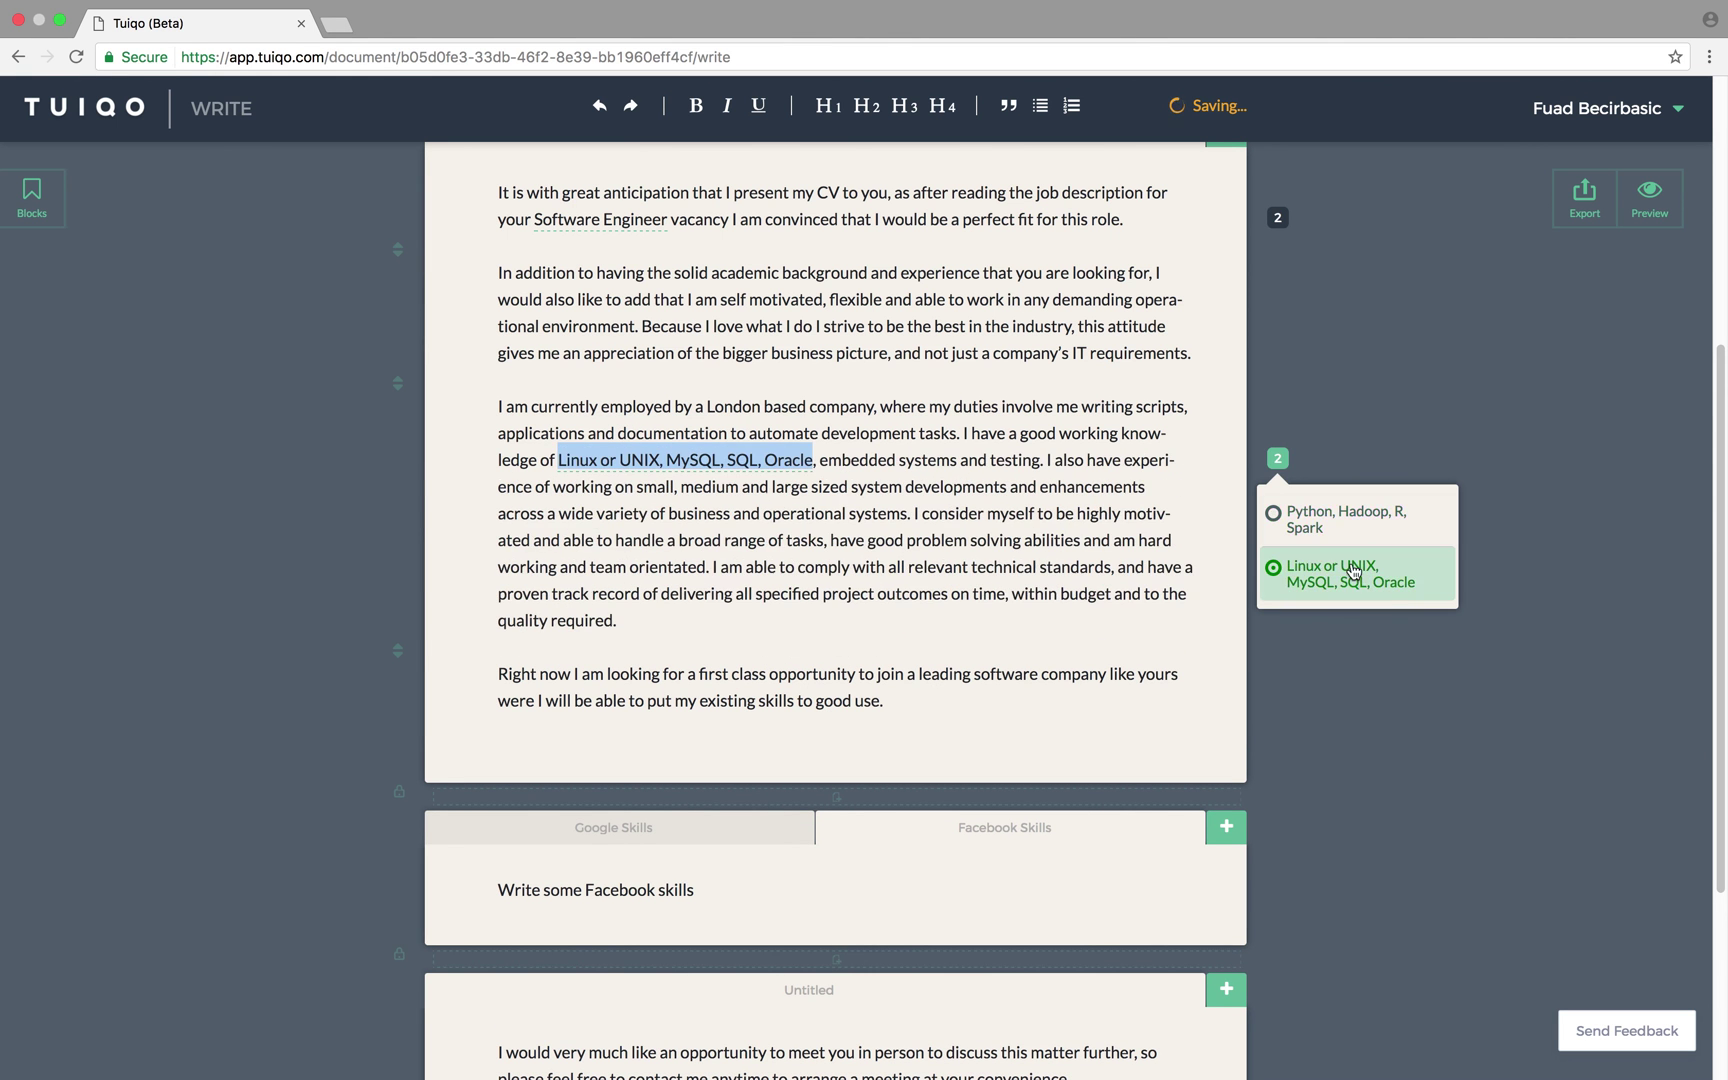
click(1345, 520)
click(995, 455)
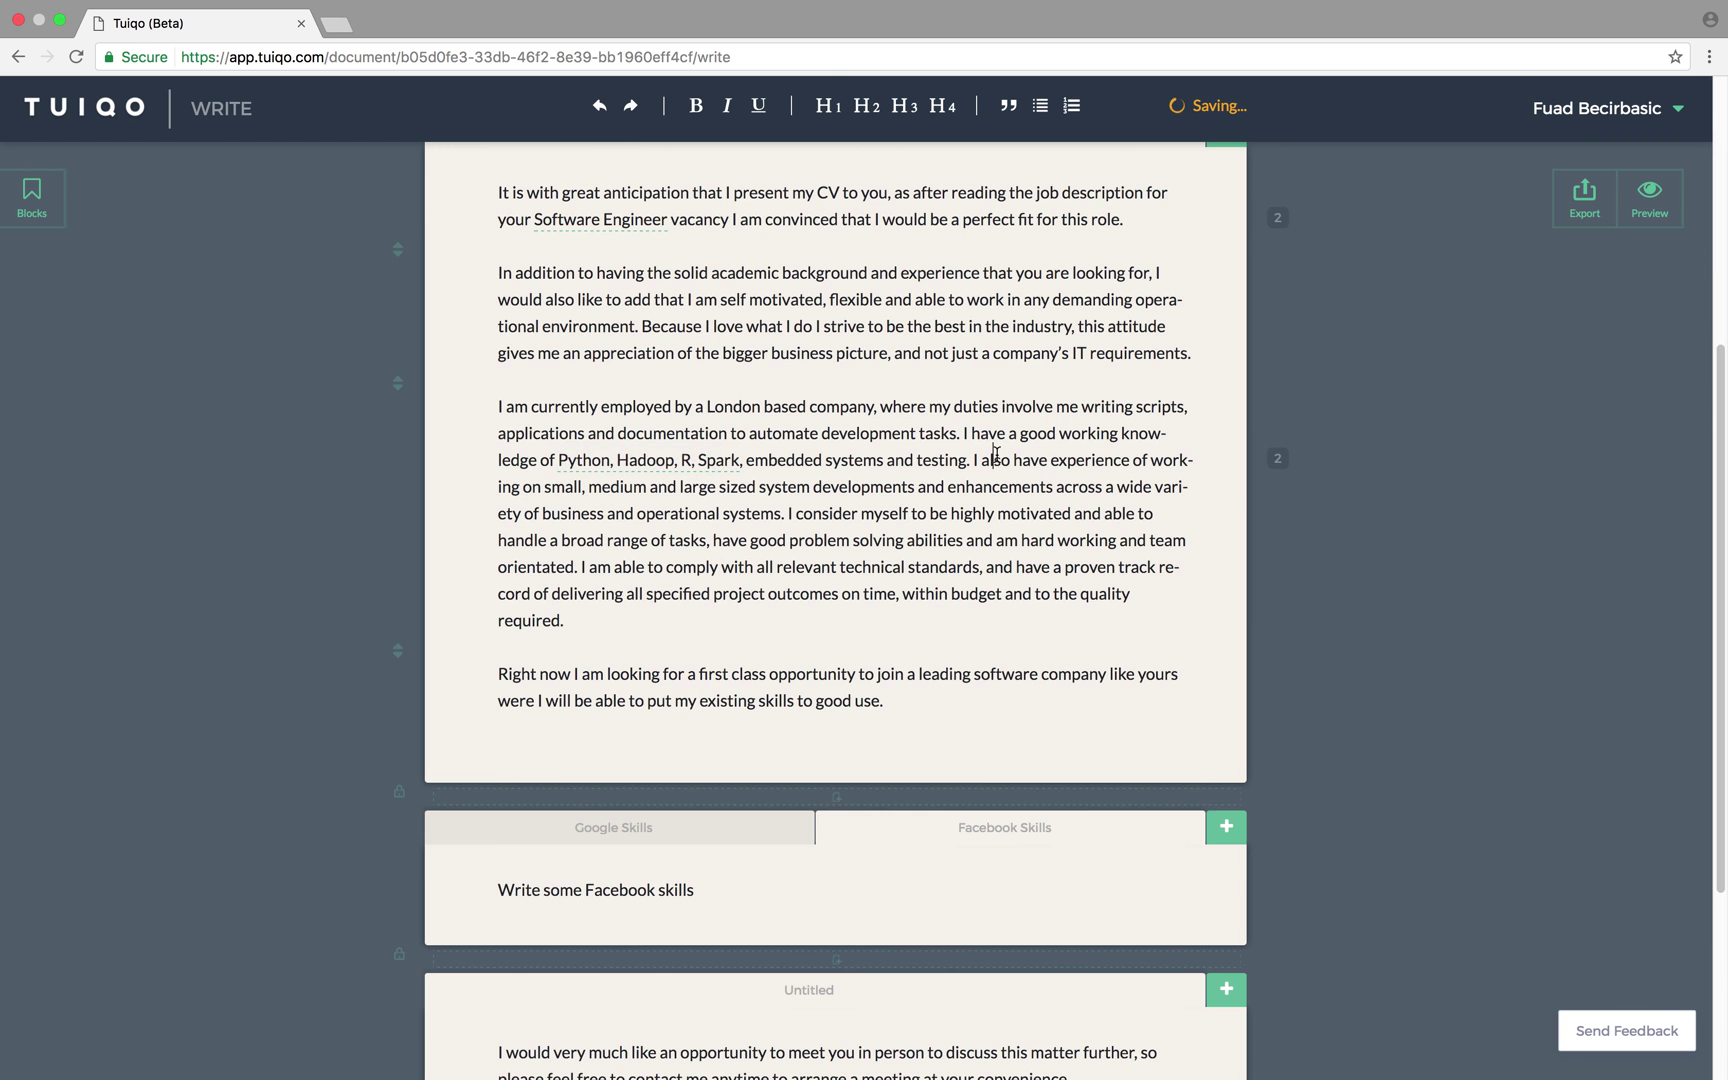
Preview the assembled Facebook version of the cover letter and return to editing
scroll(995, 455, up, 5)
scroll(995, 455, up, 3)
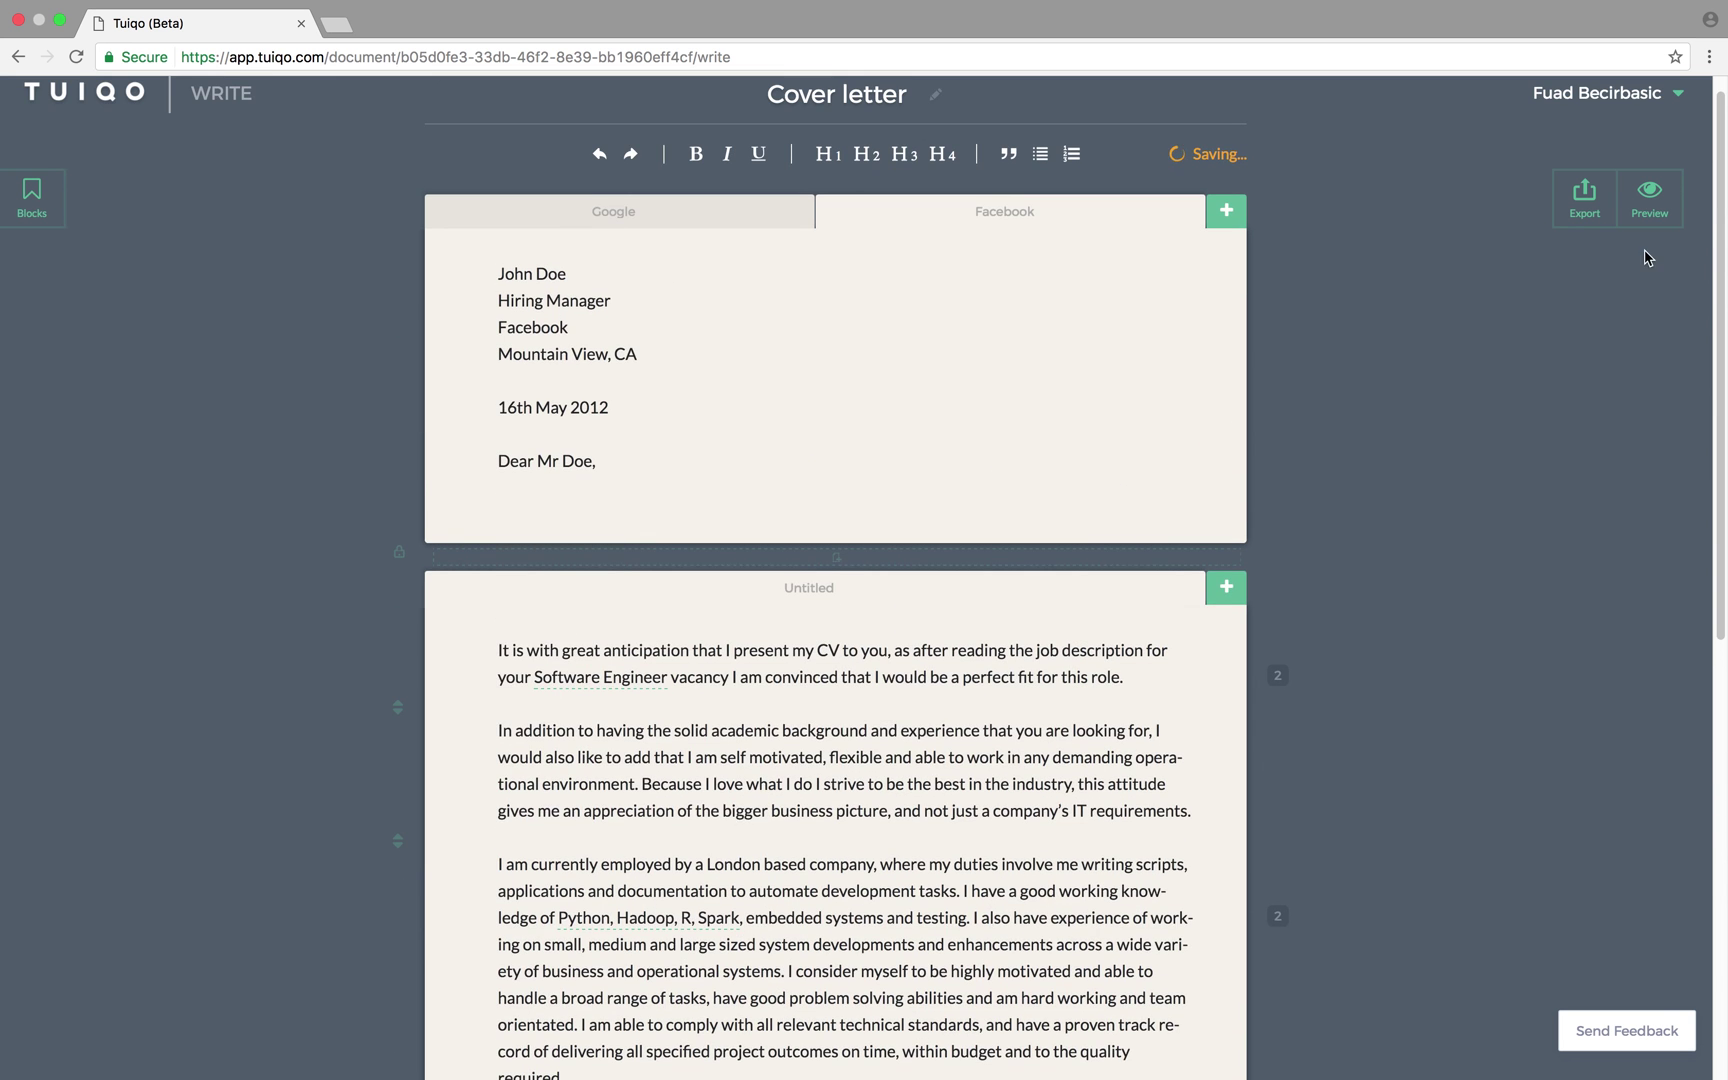
click(1650, 200)
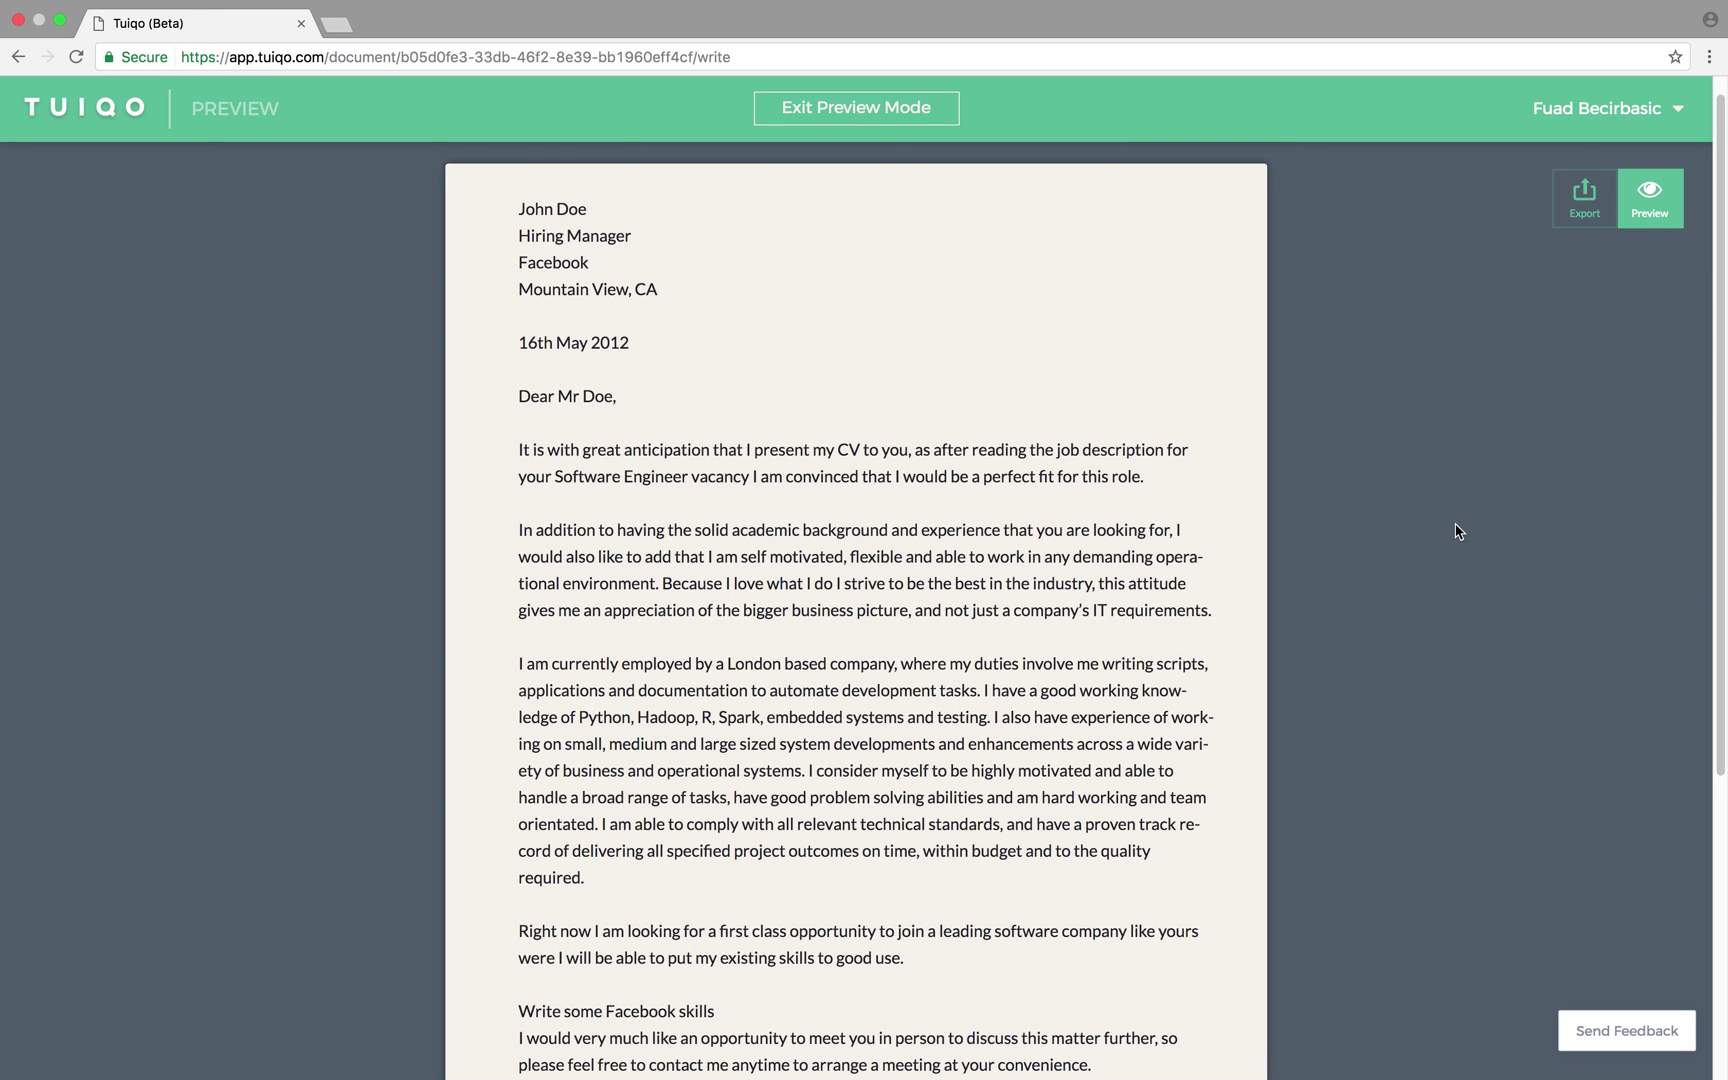
scroll(575, 275, down, 1)
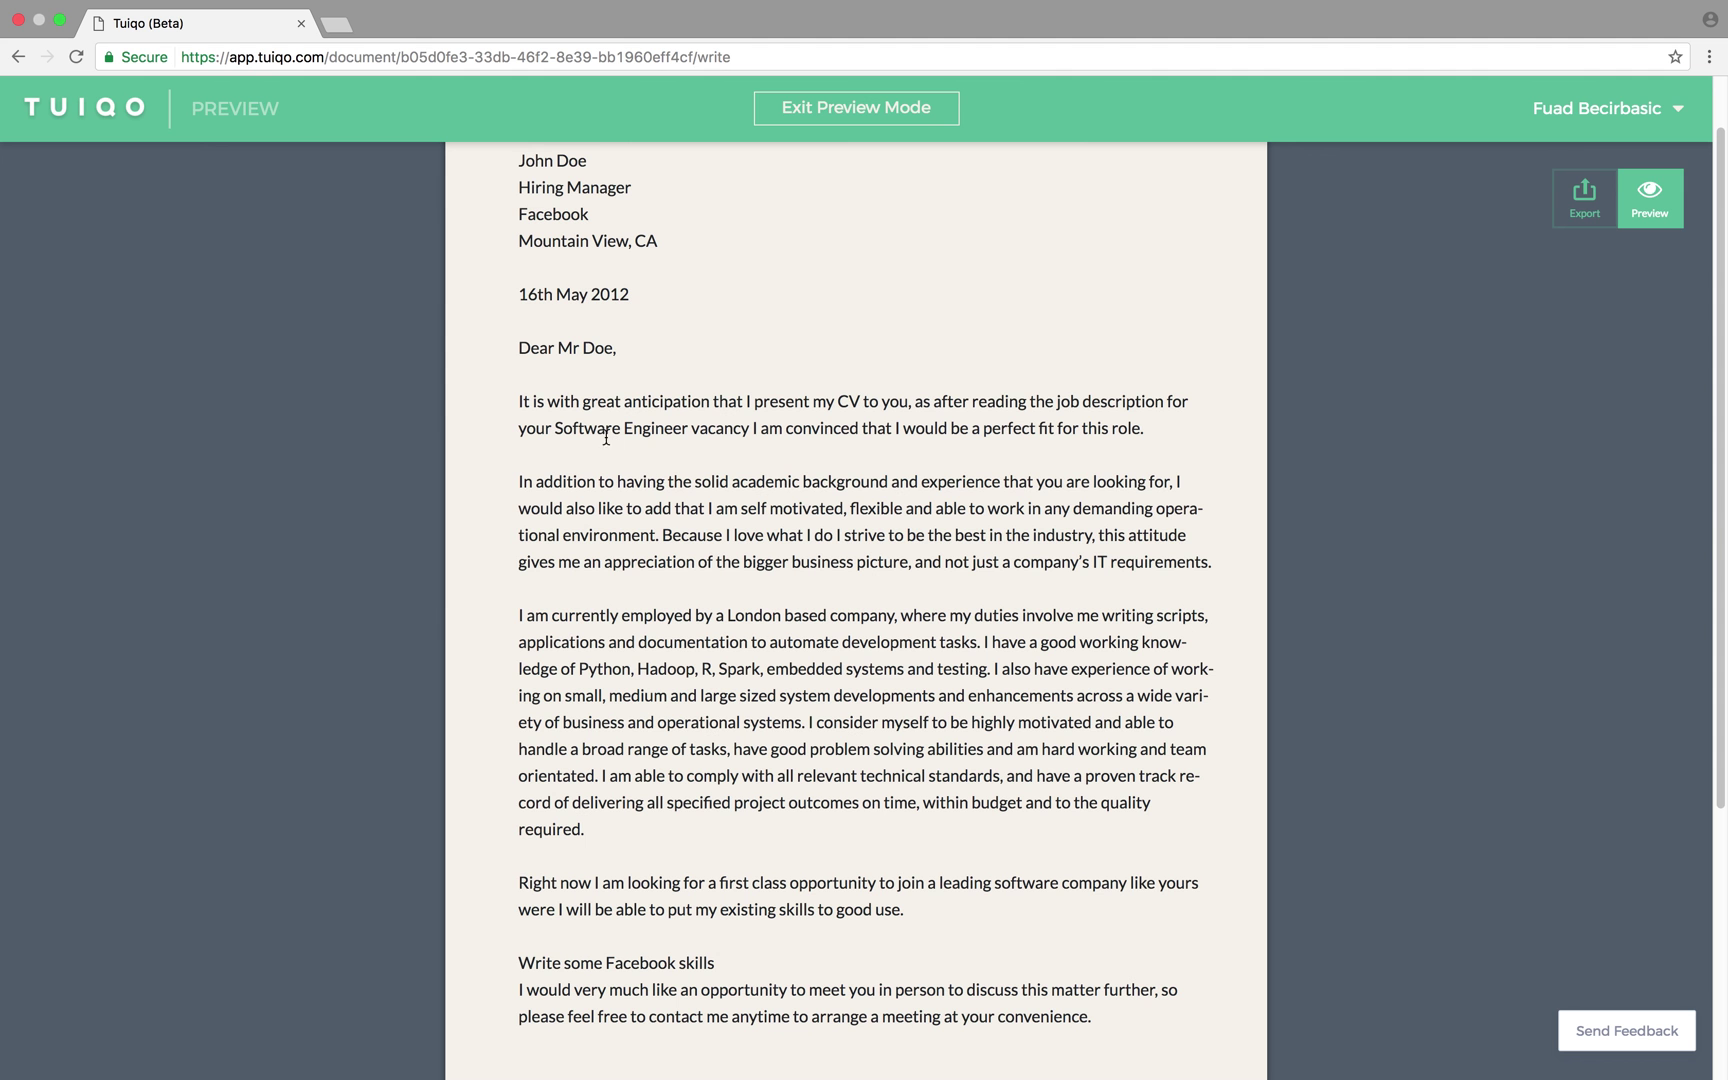
click(893, 105)
Swap the "Software Engineer" phrase for the "Big Data" alternative and check the letter in preview before returning to editing
click(611, 635)
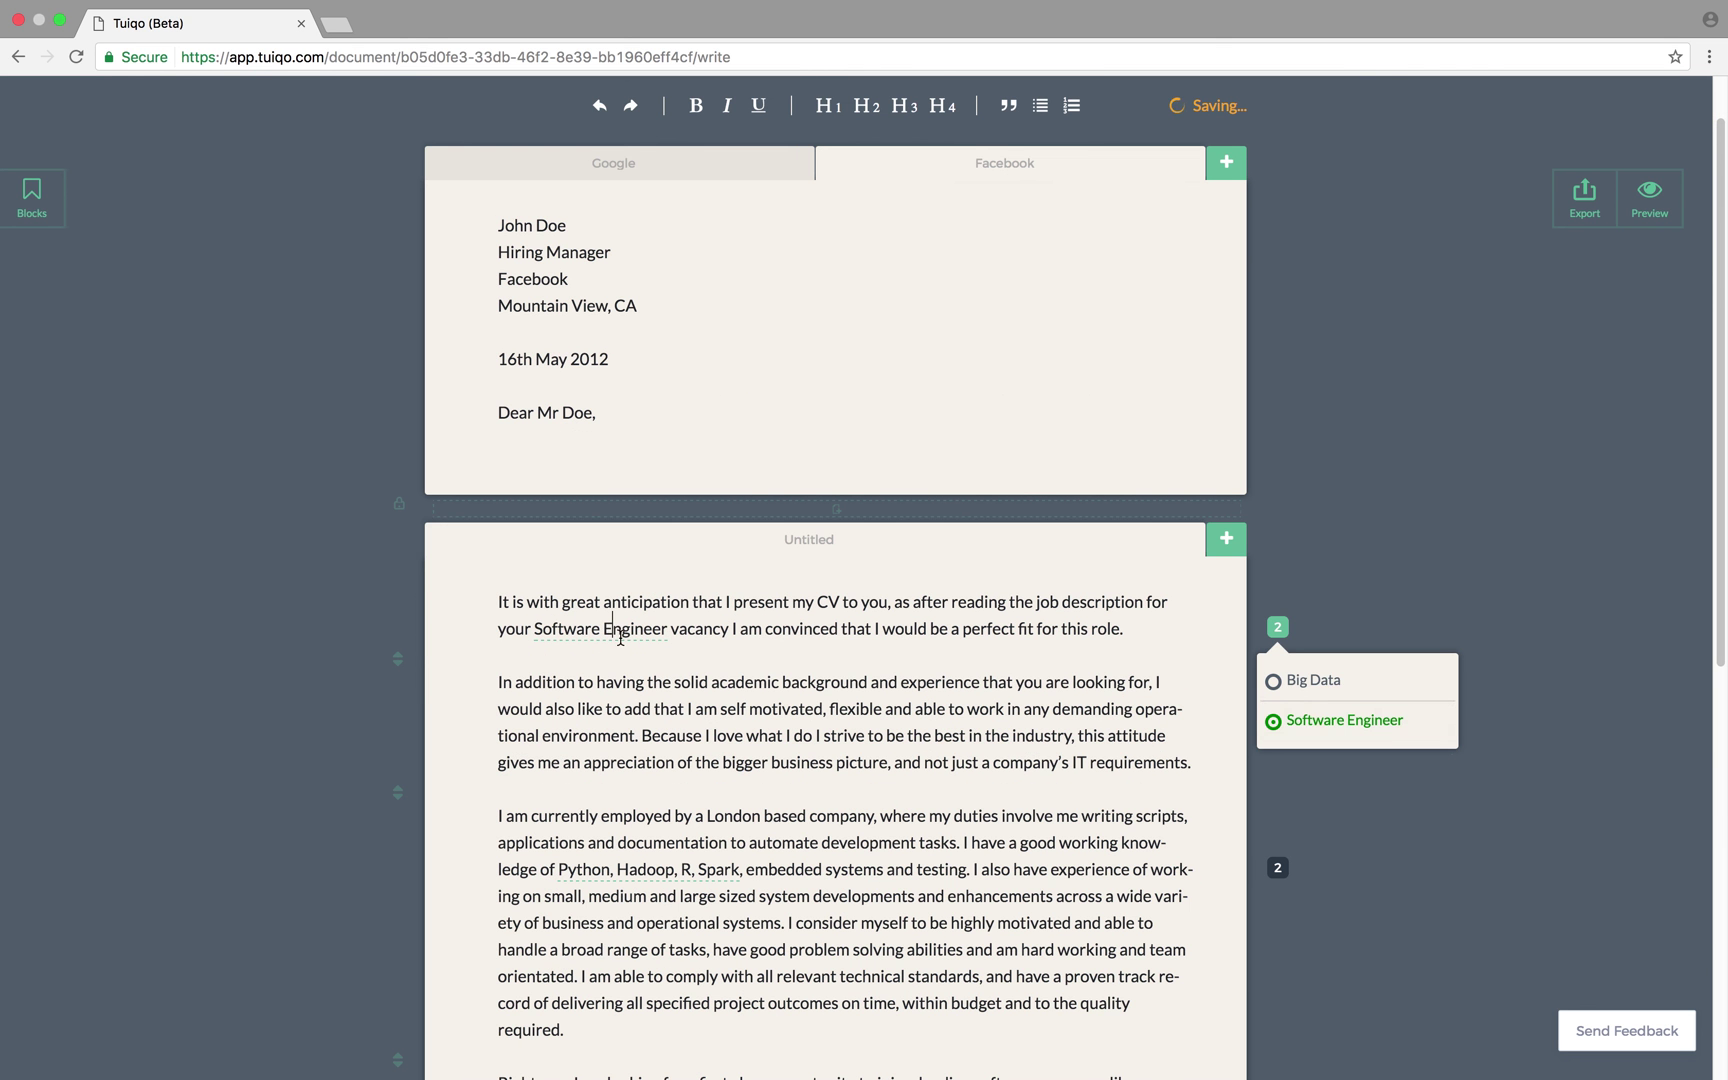
click(1300, 699)
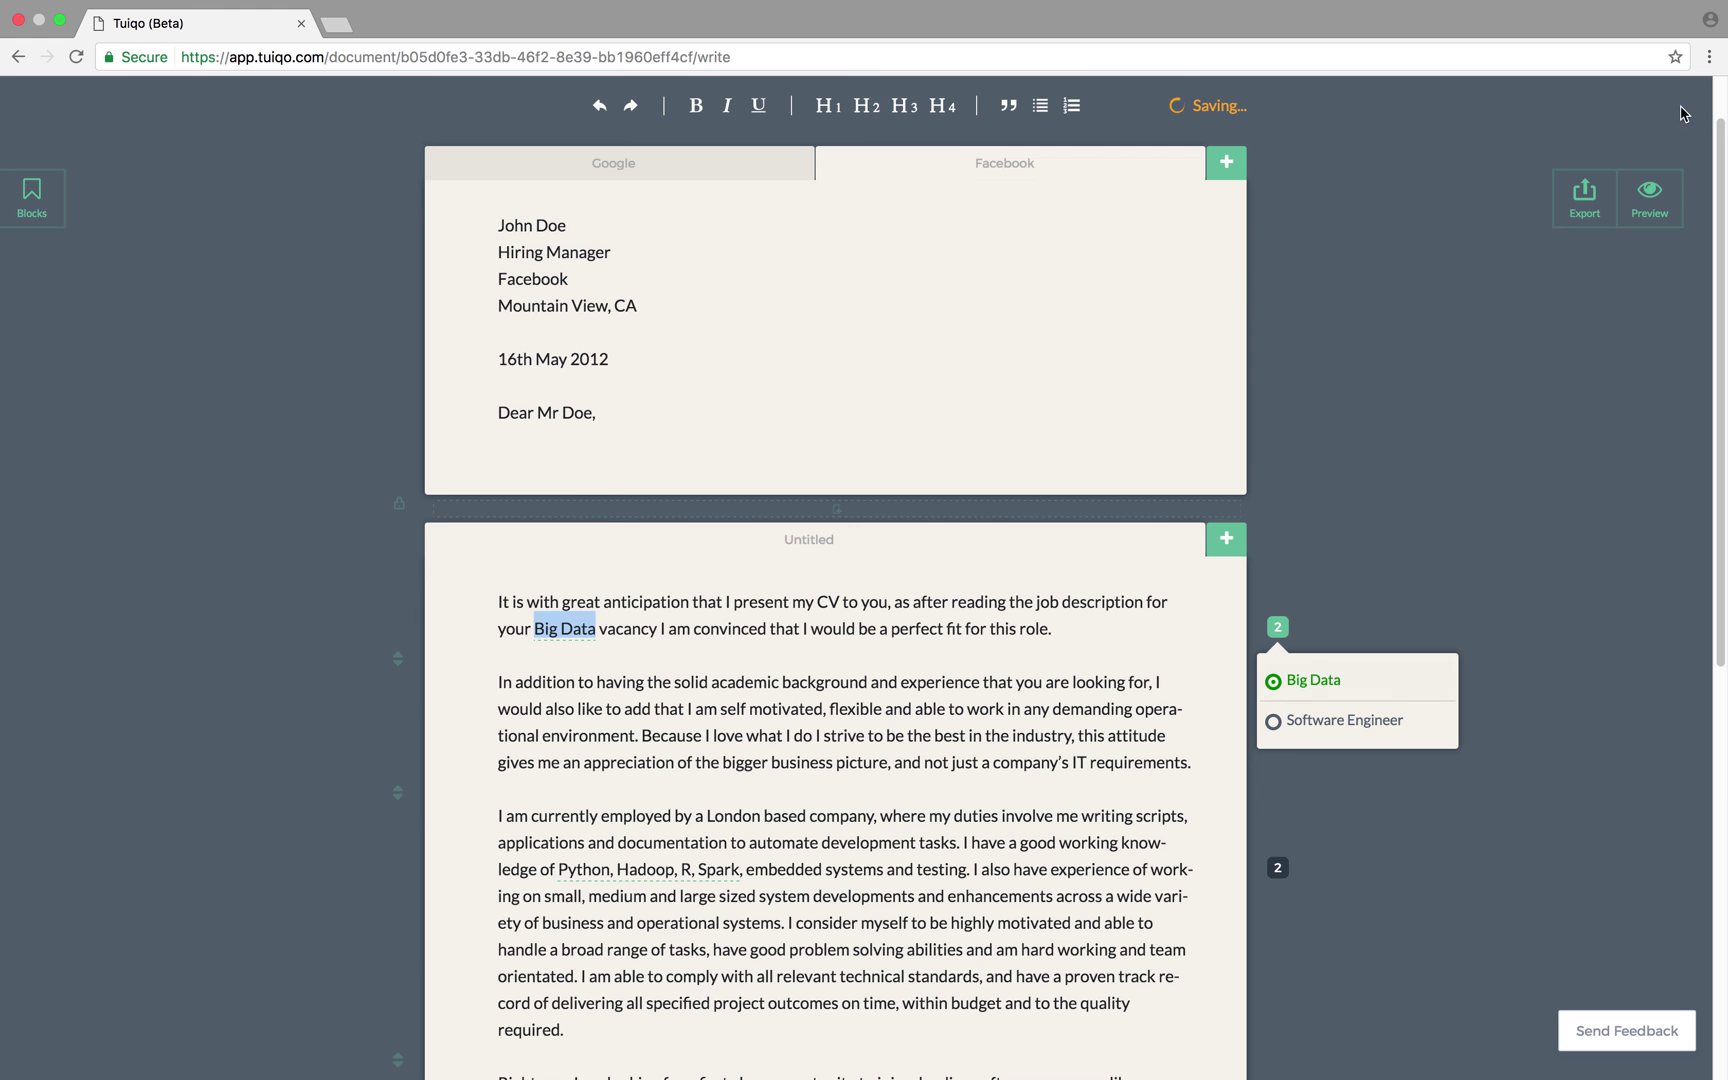
click(1660, 211)
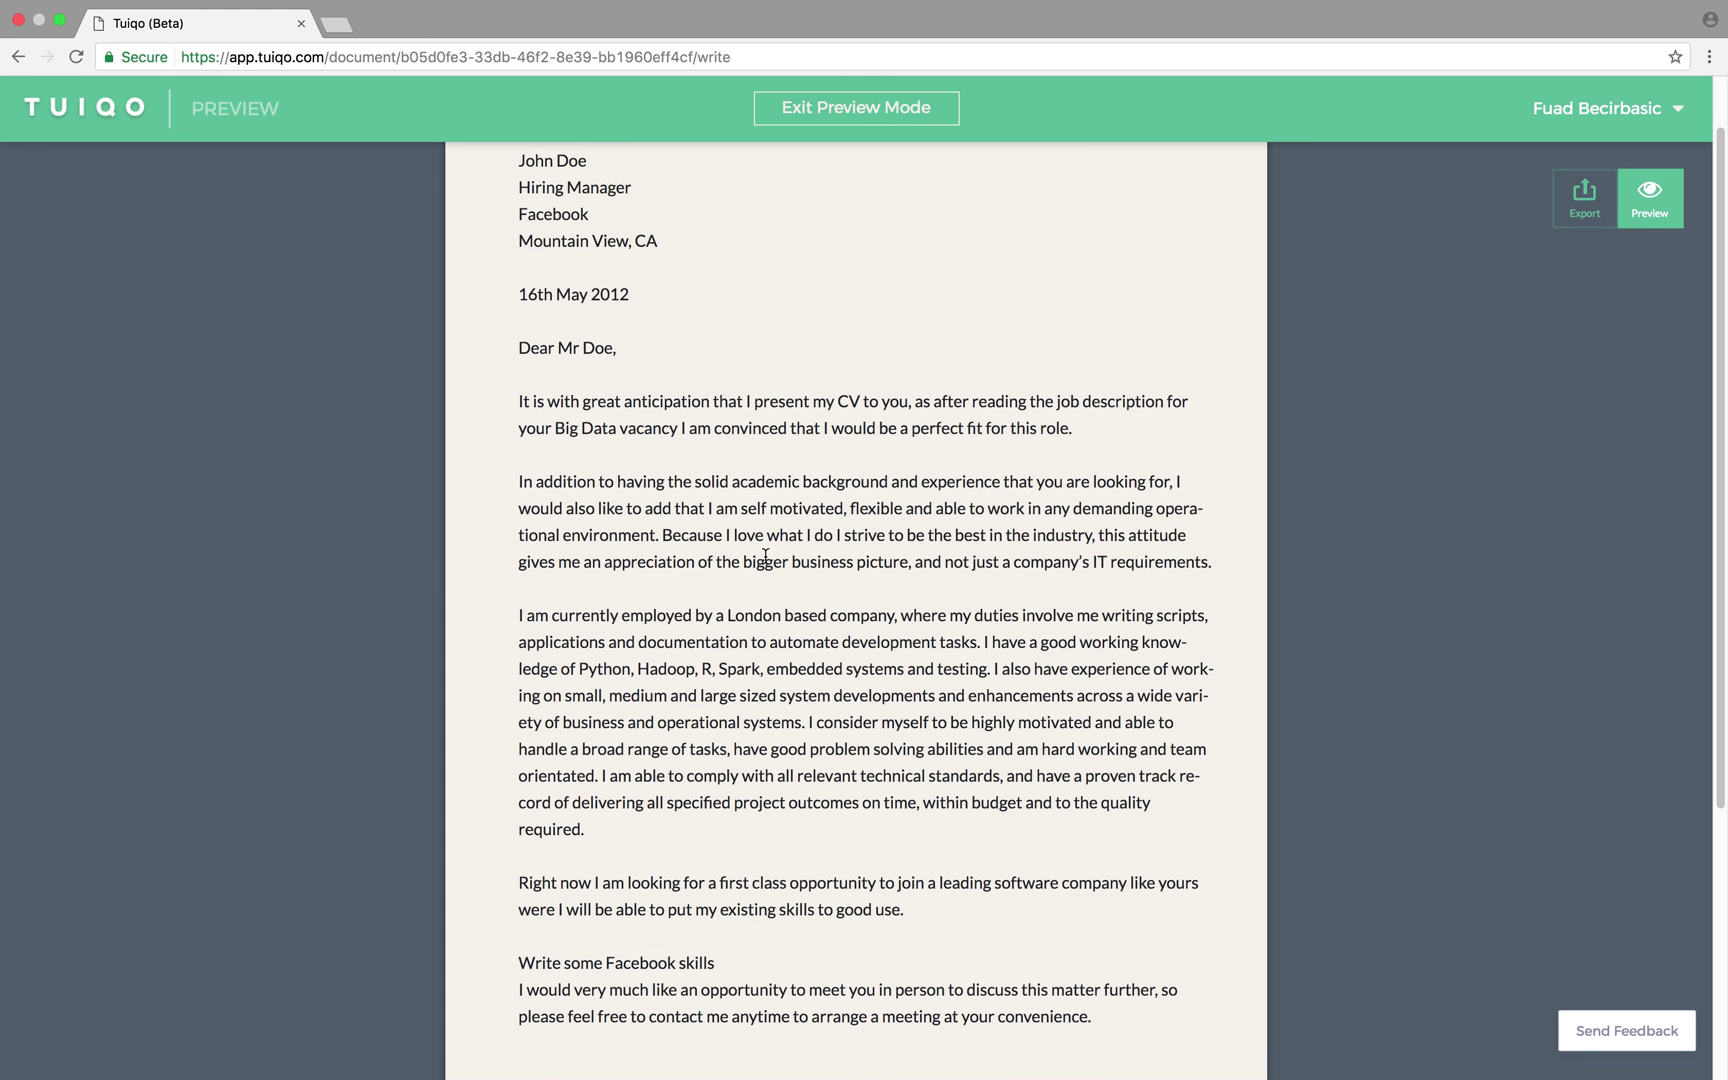
scroll(765, 556, down, 1)
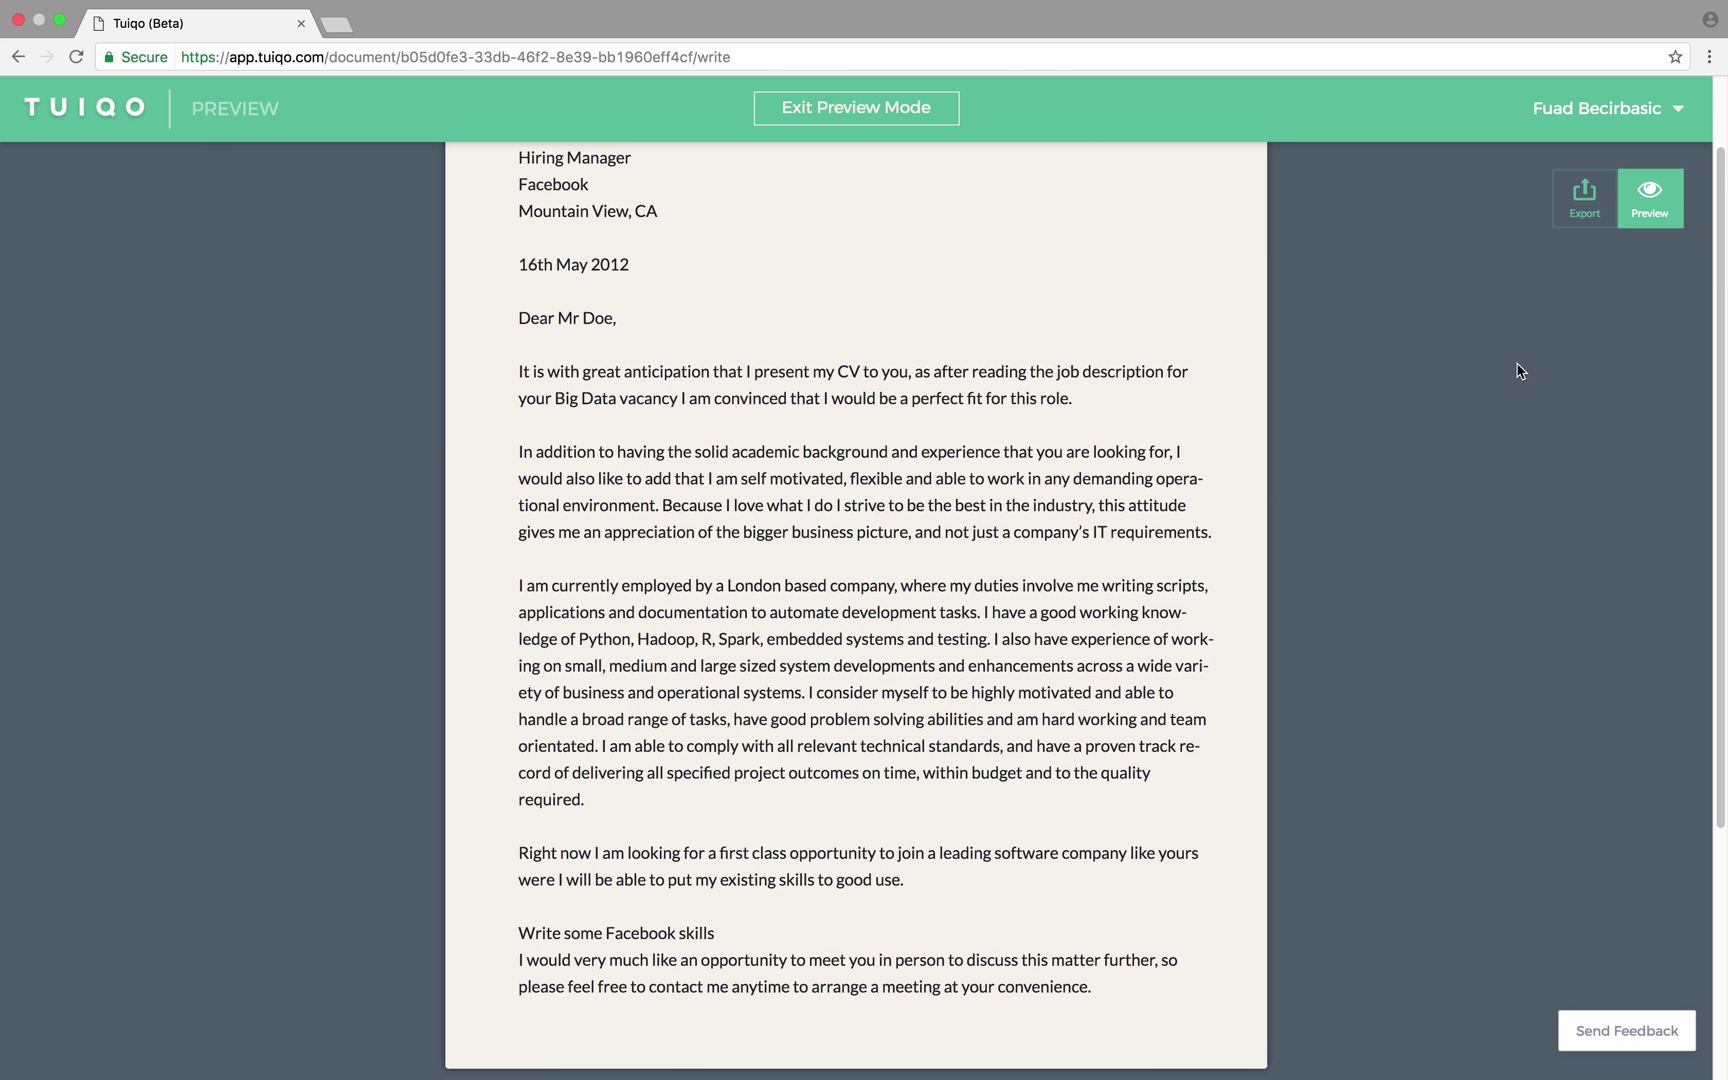
click(1651, 190)
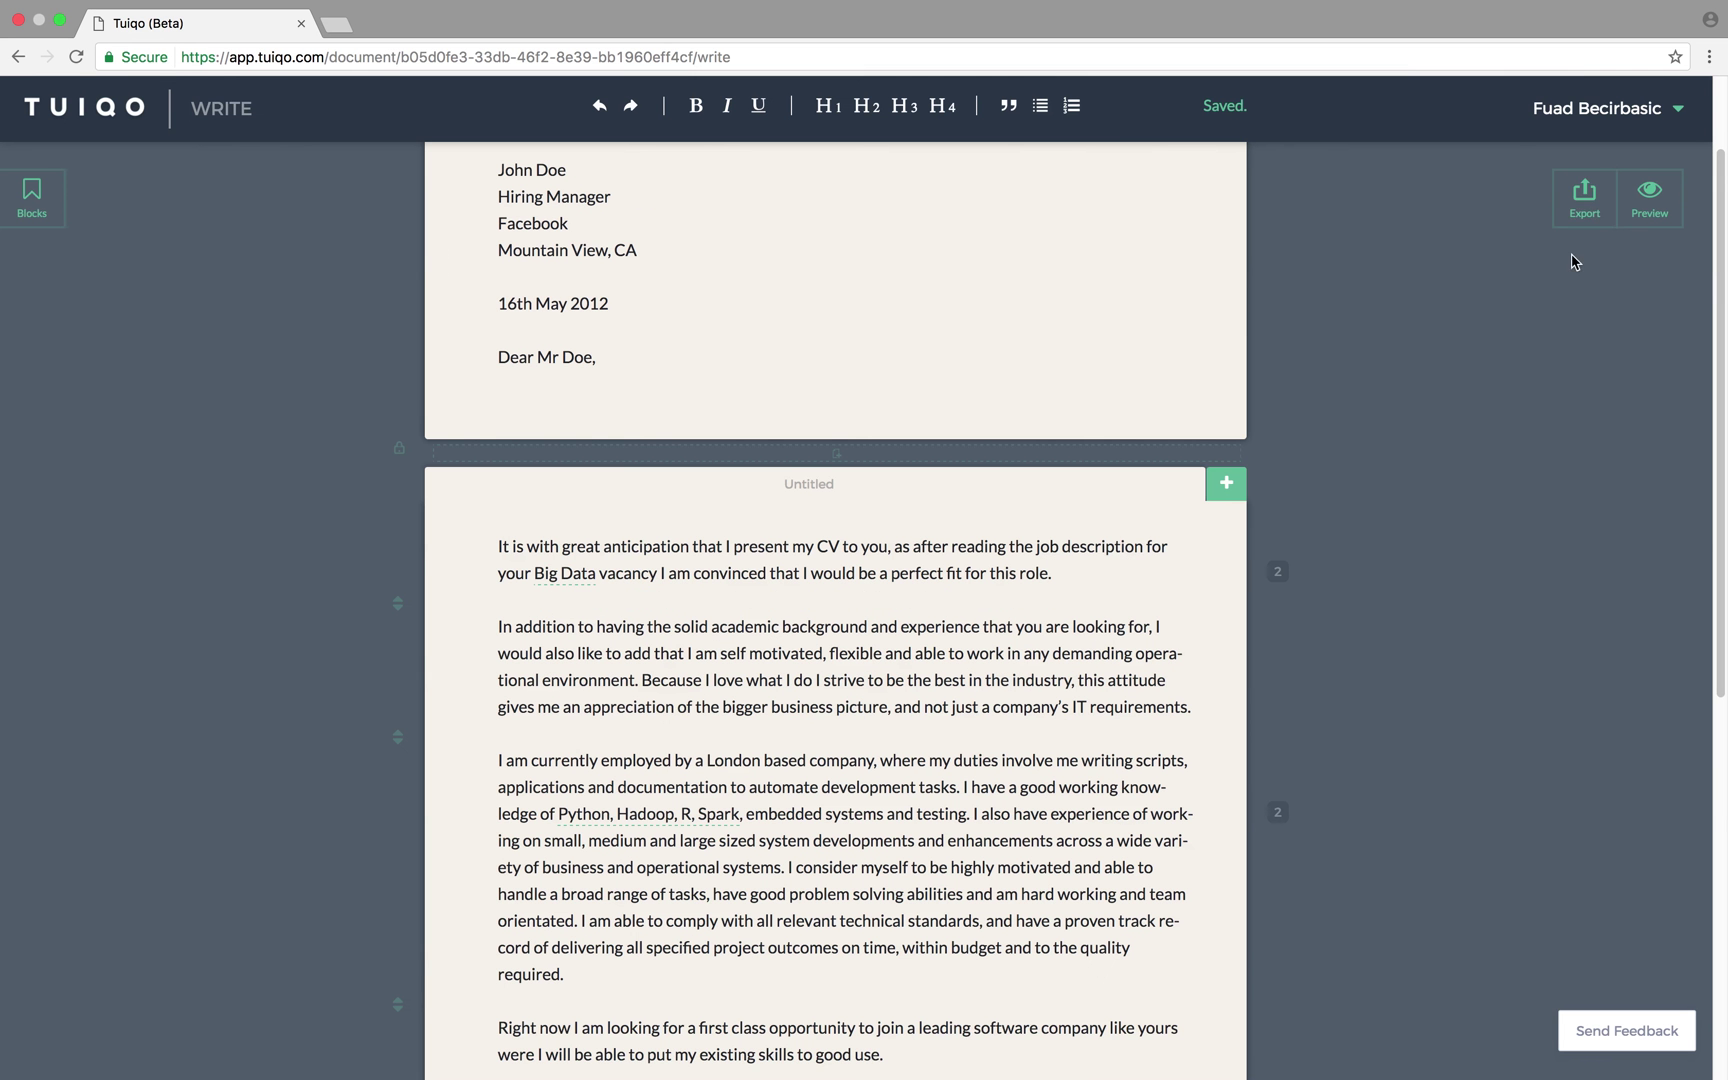
Export the cover letter to PDF and review the downloaded file, closing it when done
click(1588, 206)
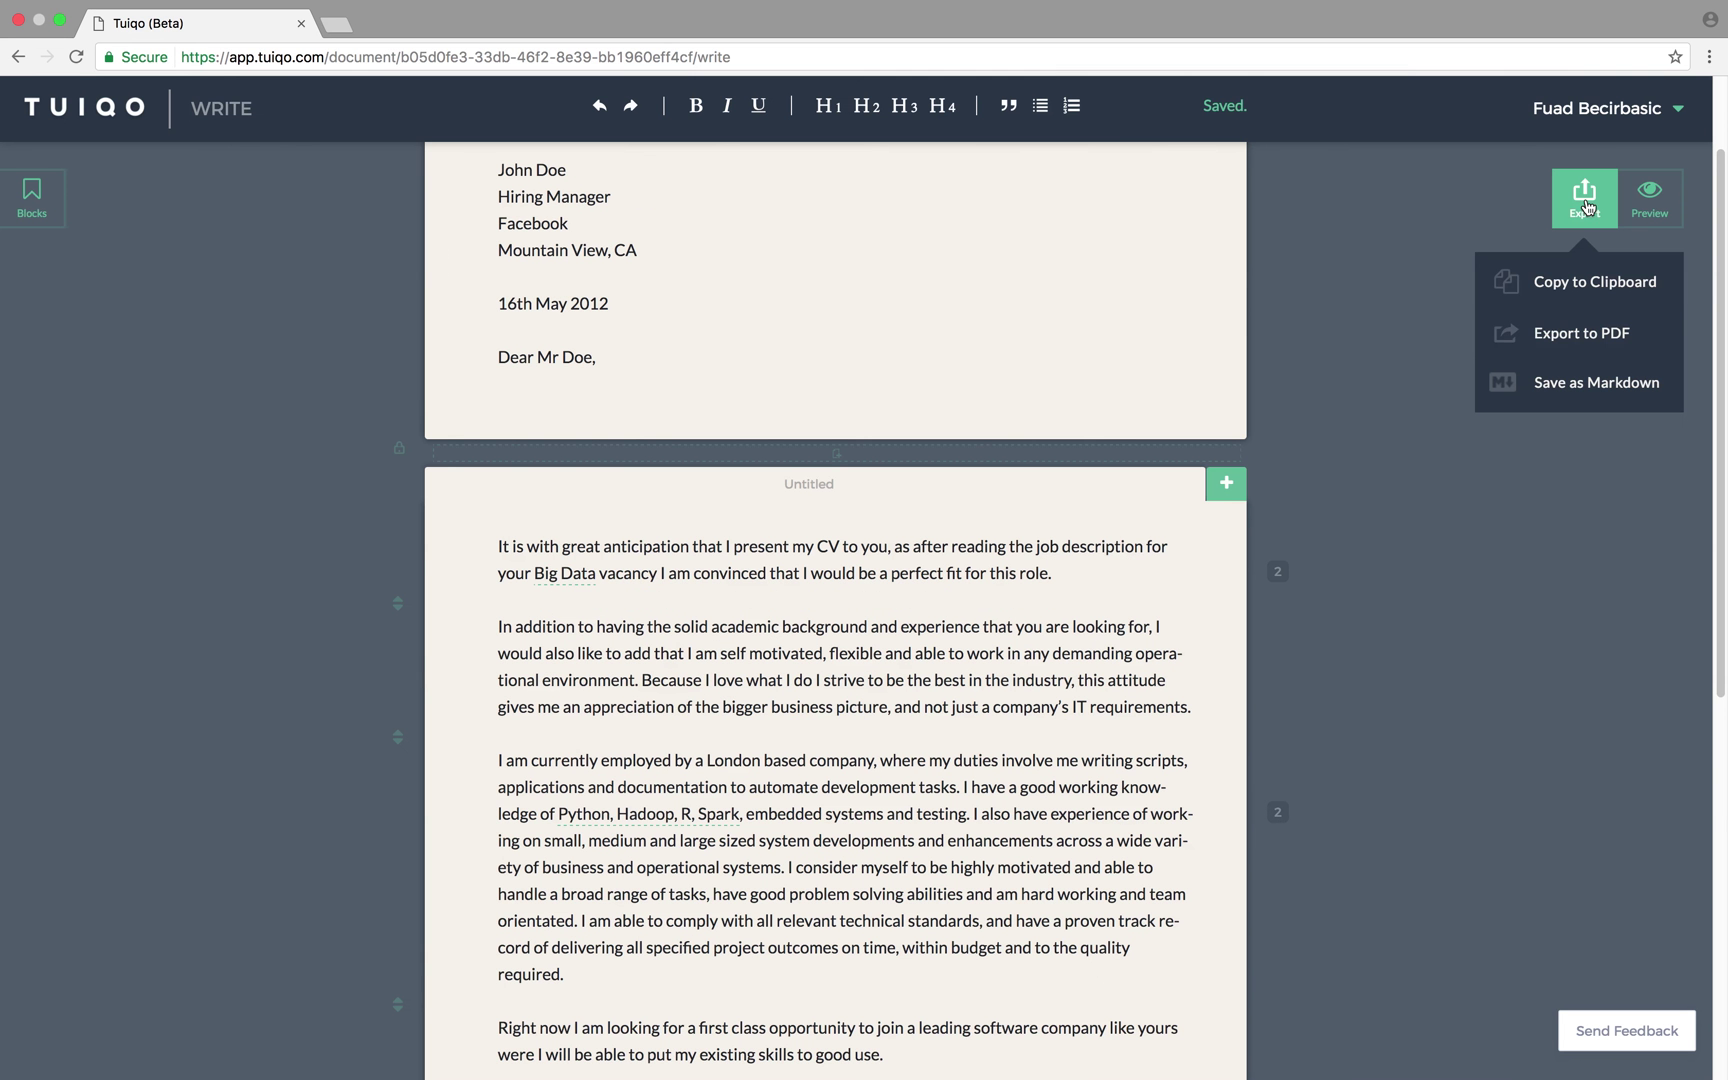
click(1582, 338)
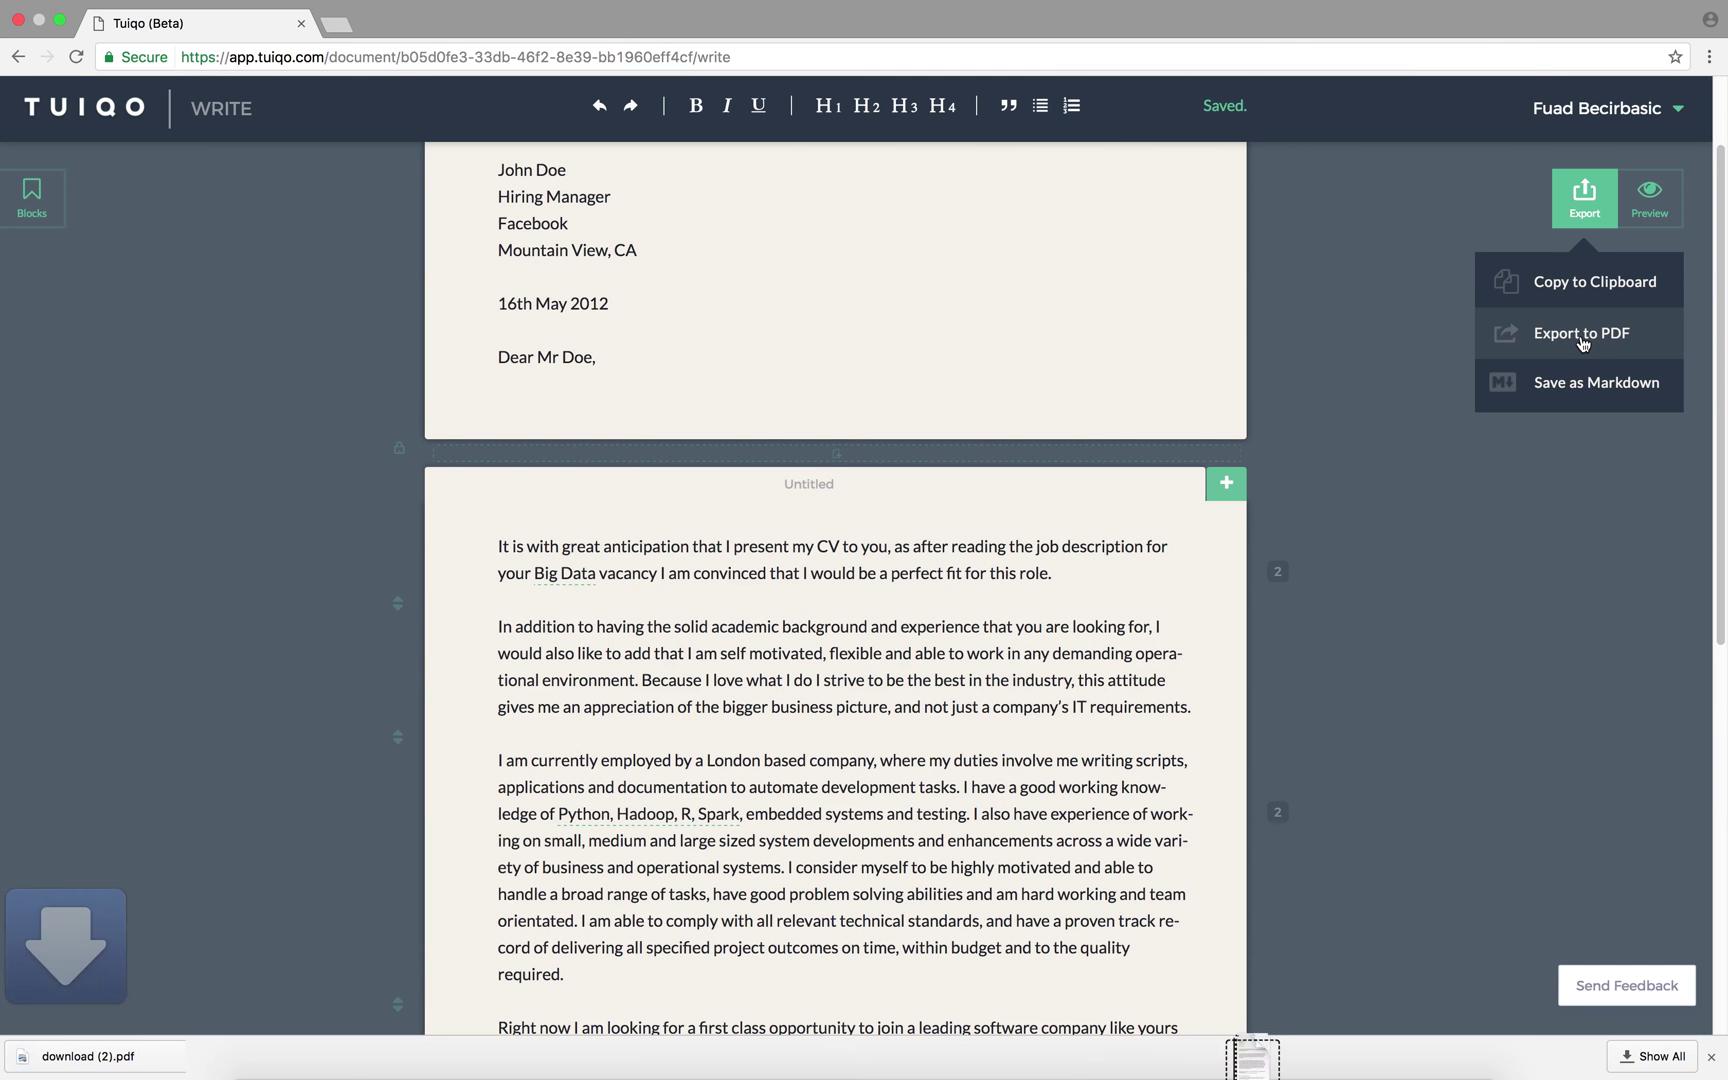
click(79, 1058)
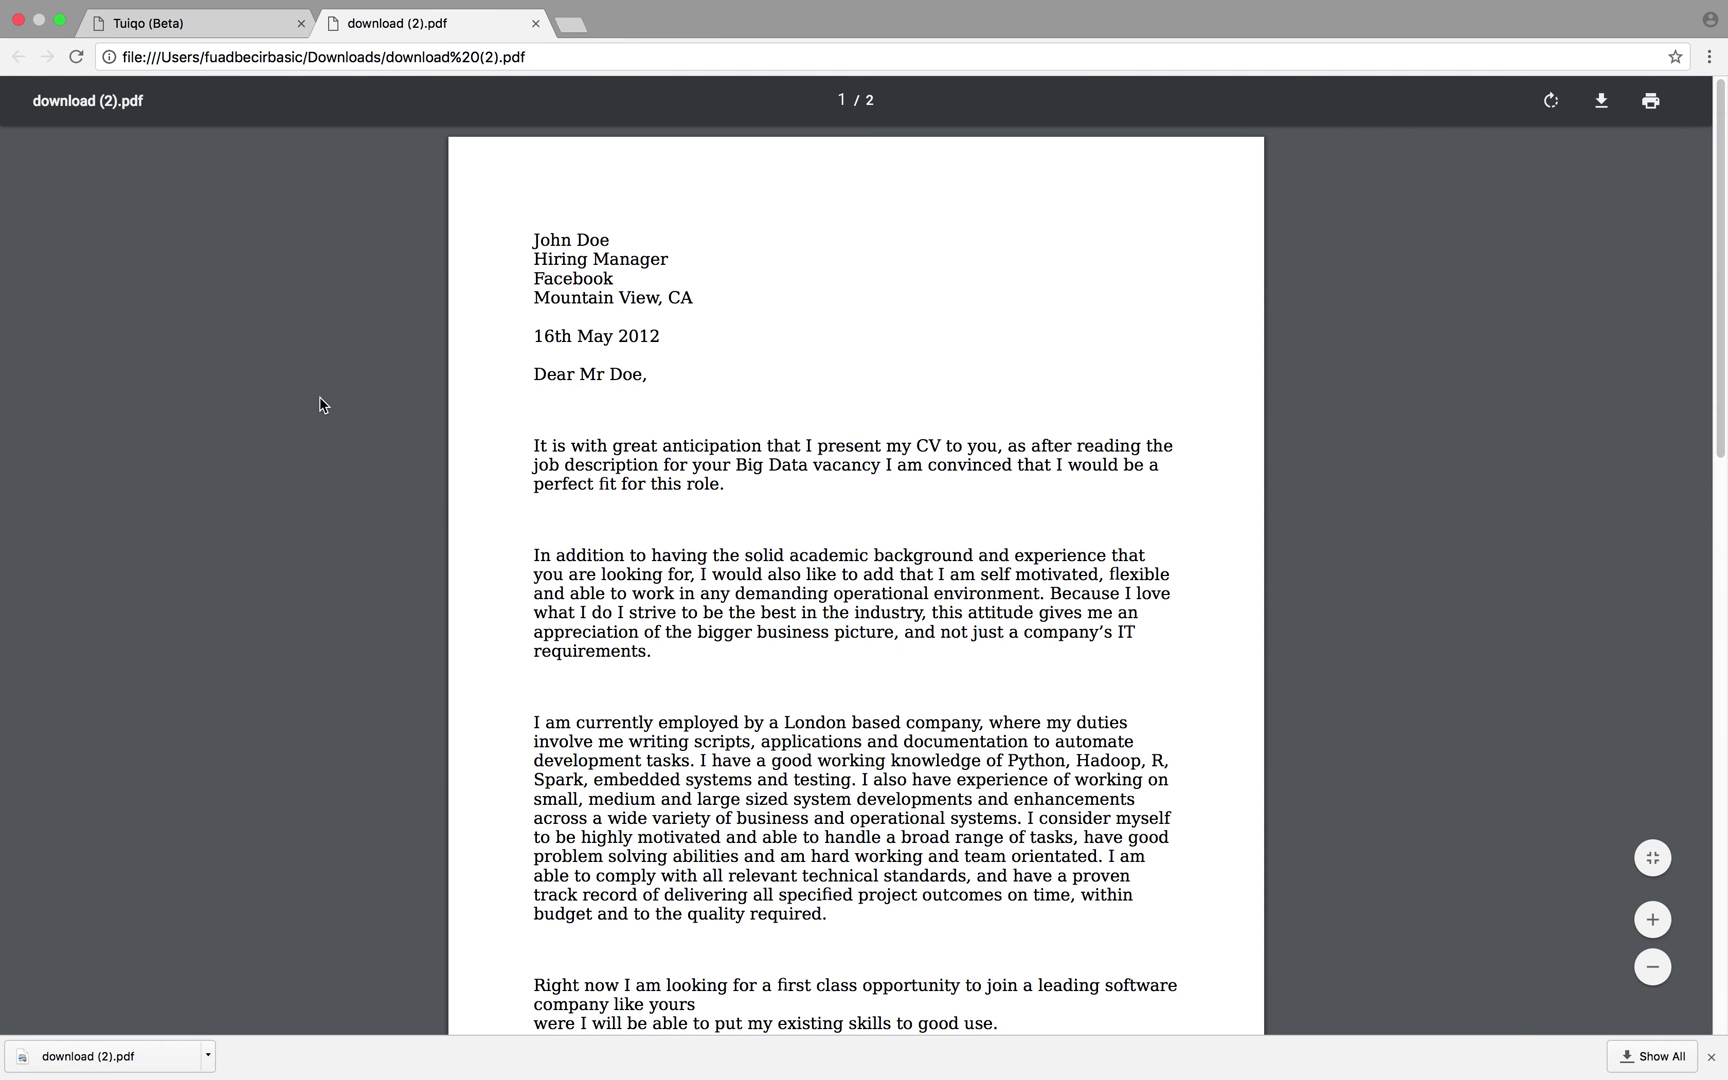
scroll(322, 405, down, 3)
click(536, 23)
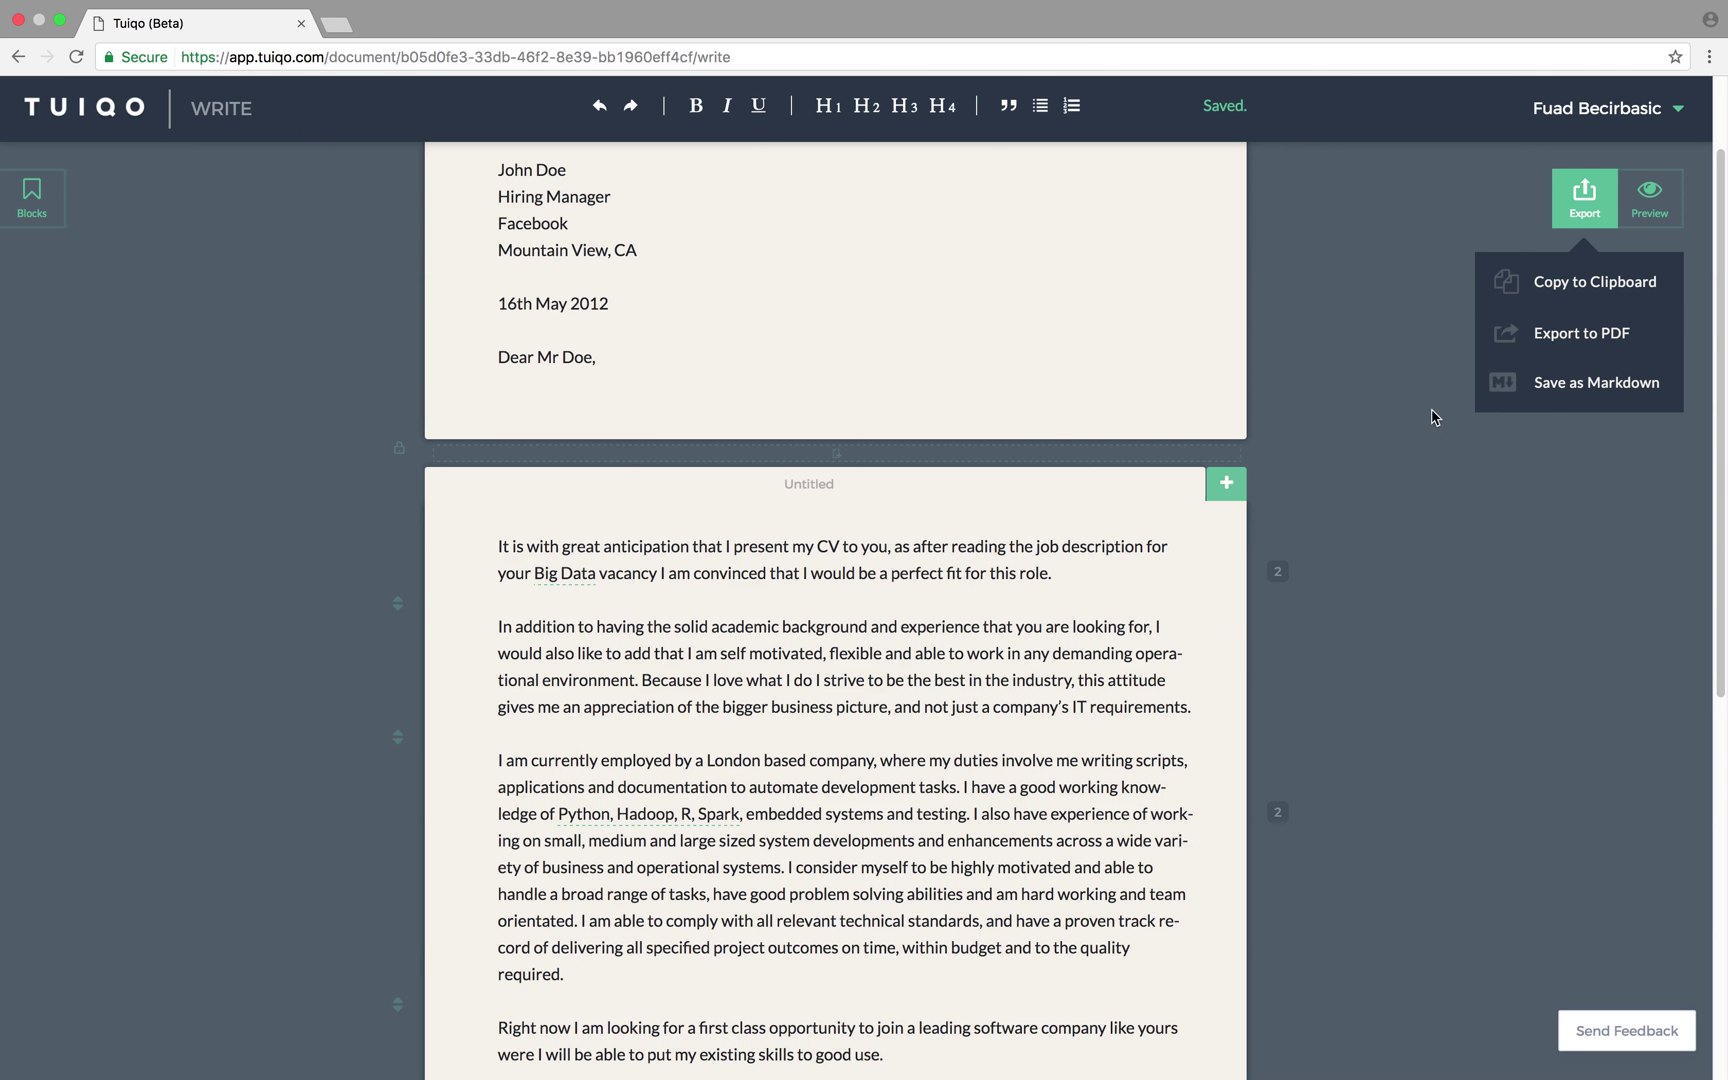
click(1570, 216)
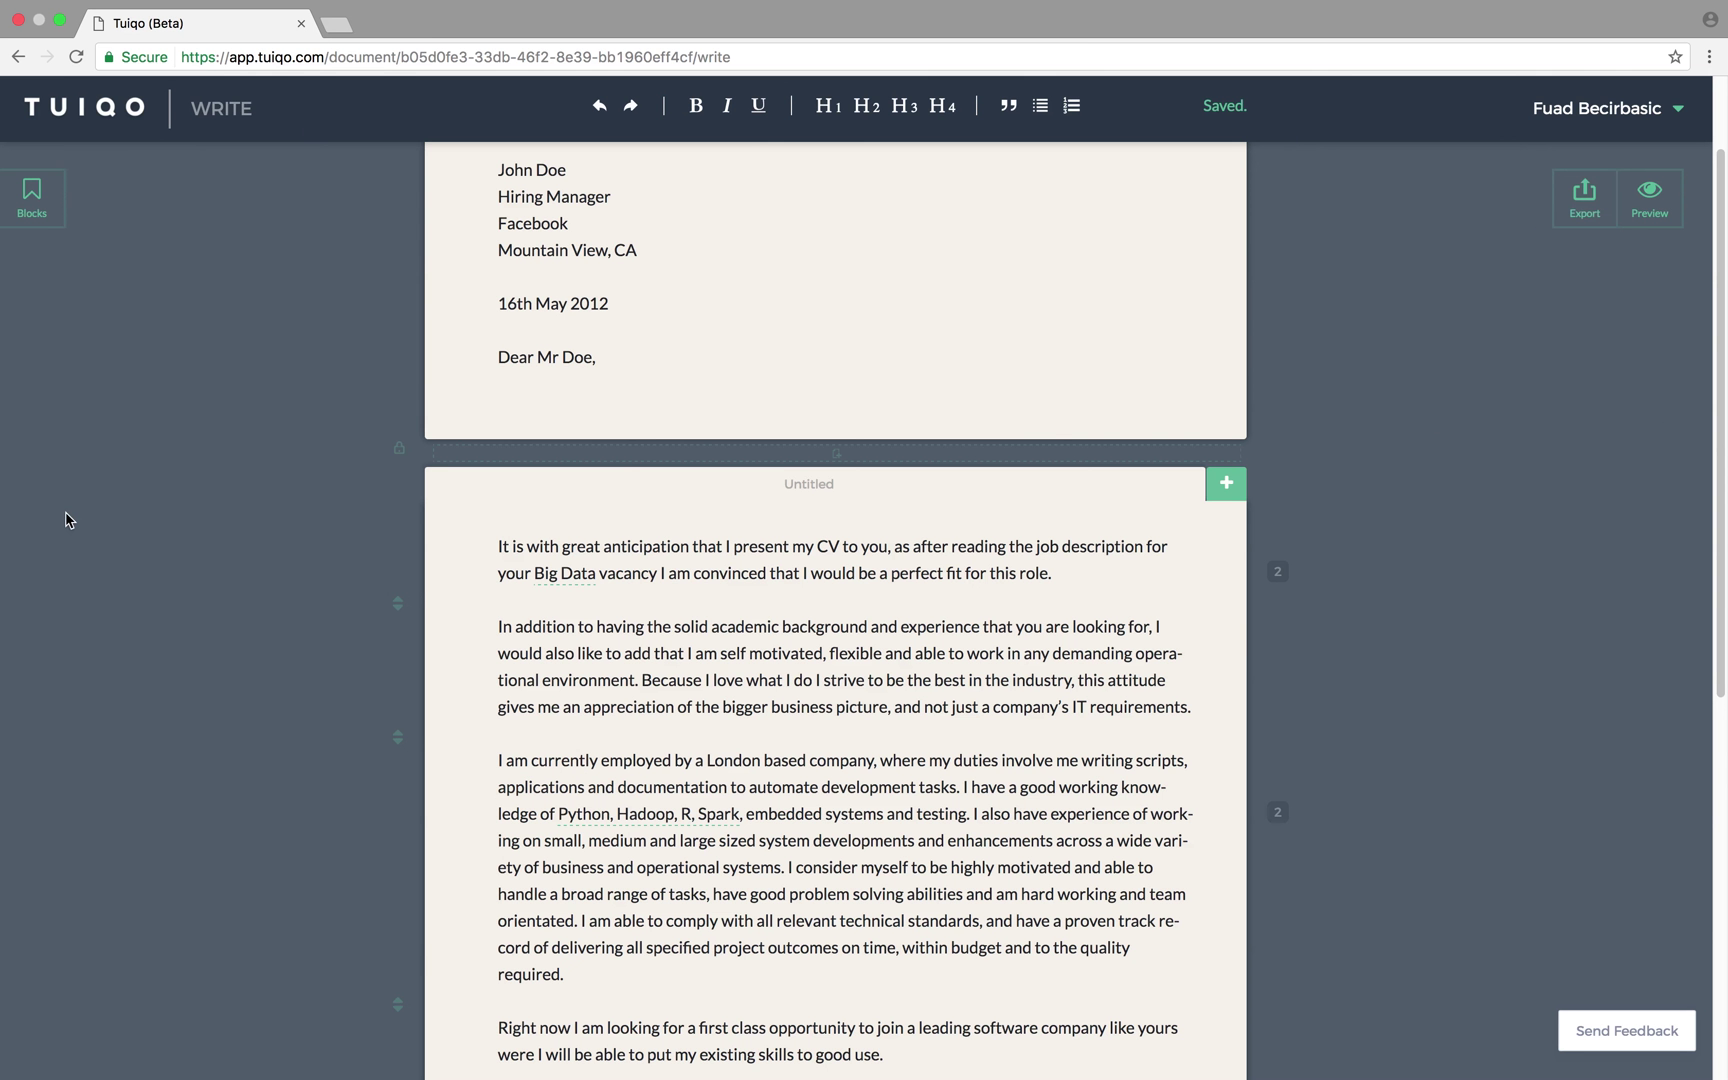
scroll(66, 519, up, 3)
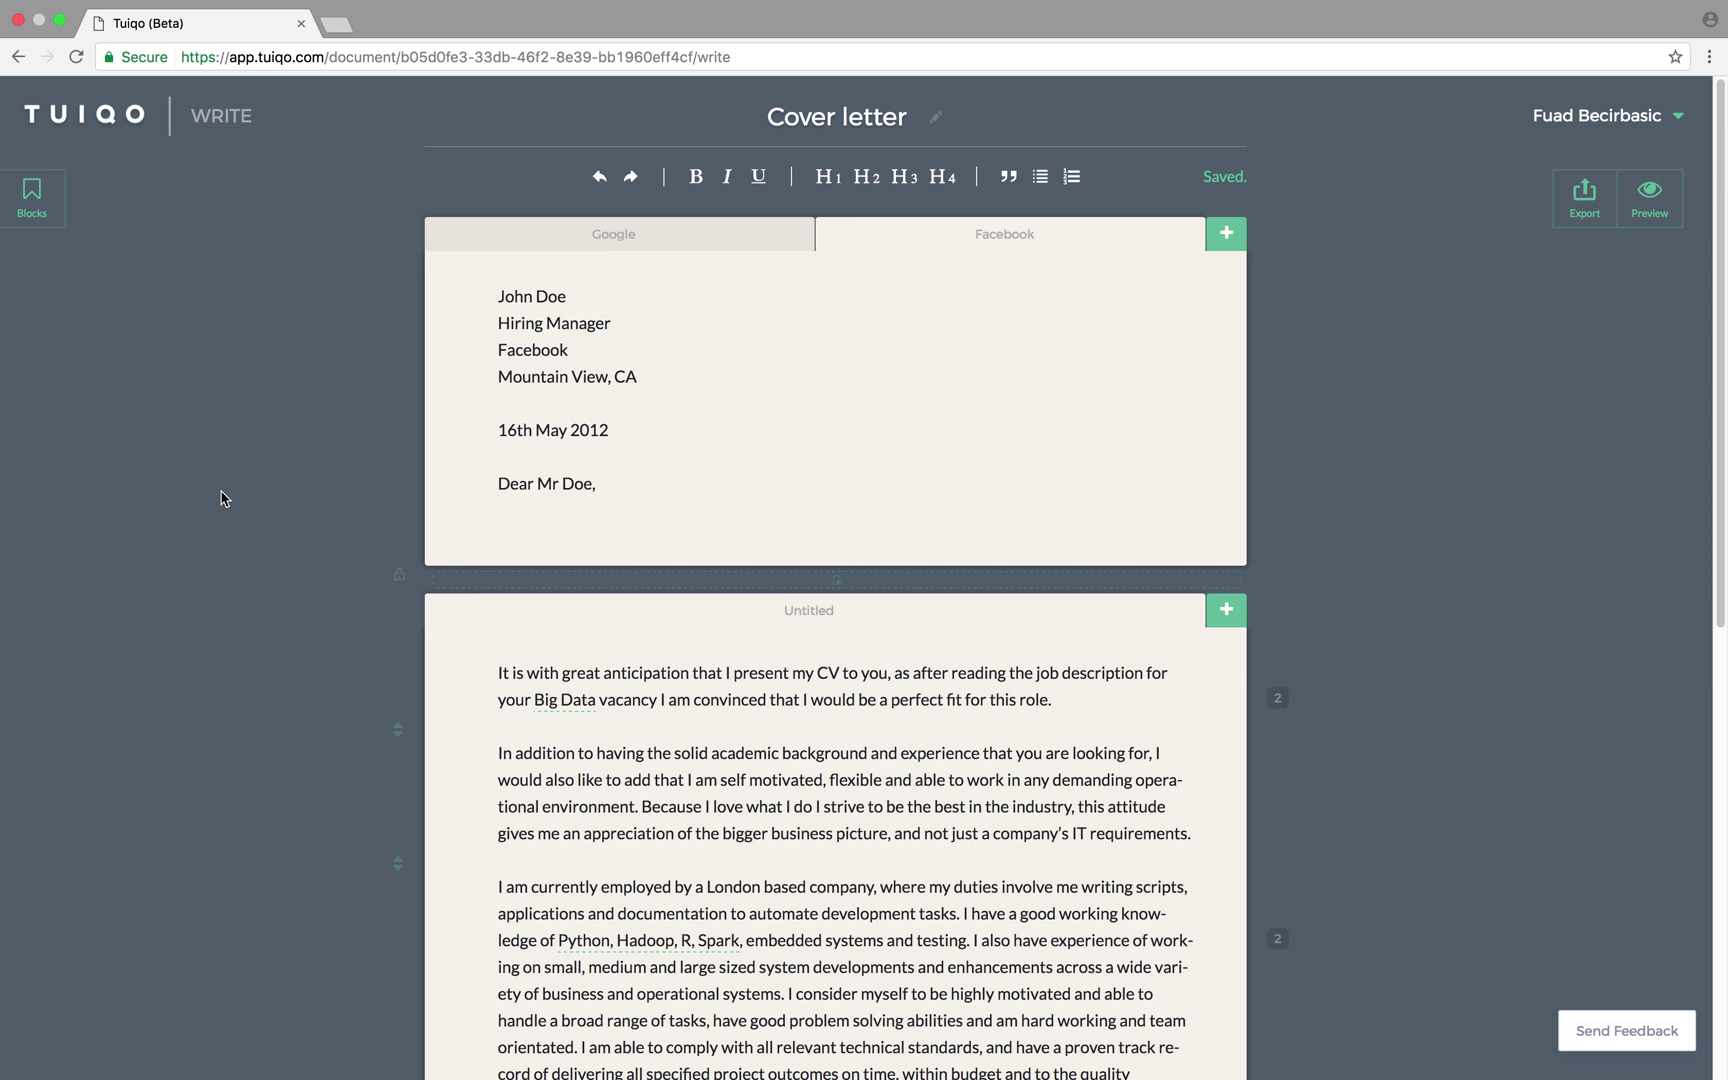
scroll(222, 498, down, 5)
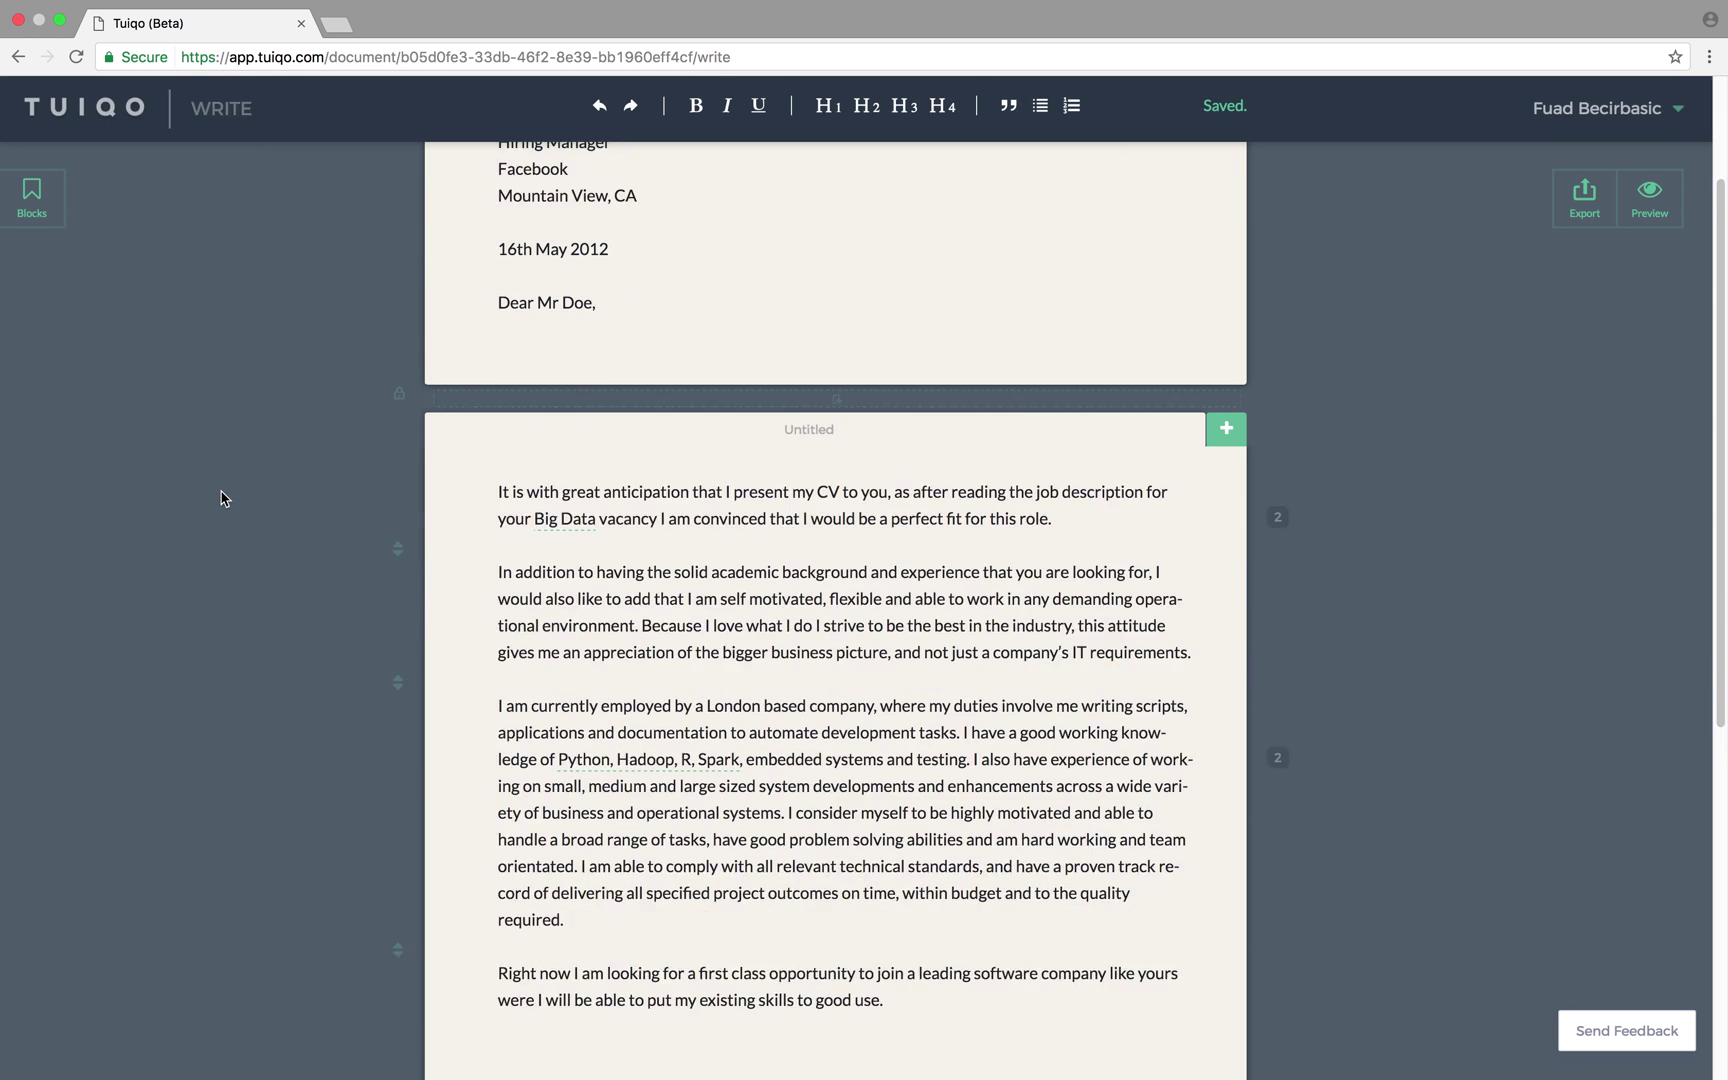